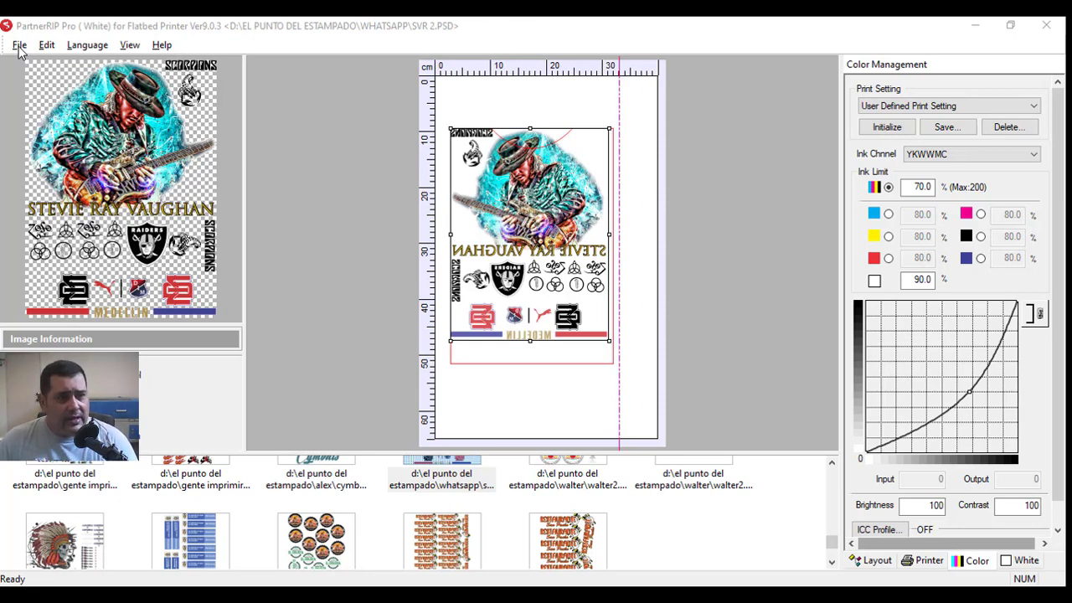
- Review the available file, edit, language and view commands, and display the printer settings
left_click(20, 48)
left_click(47, 45)
left_click(20, 48)
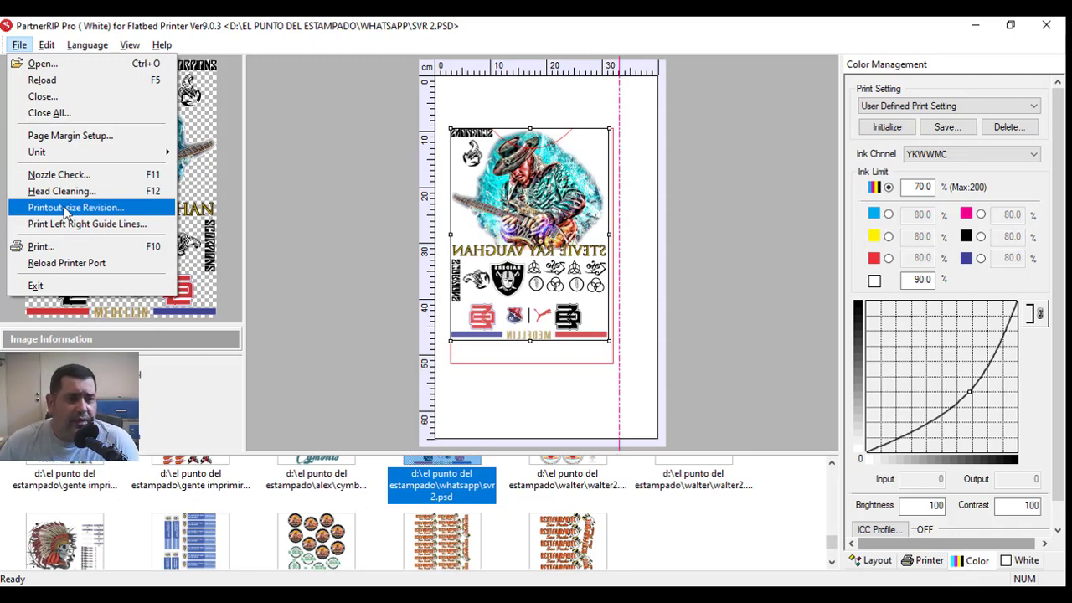
mouse_move(47, 47)
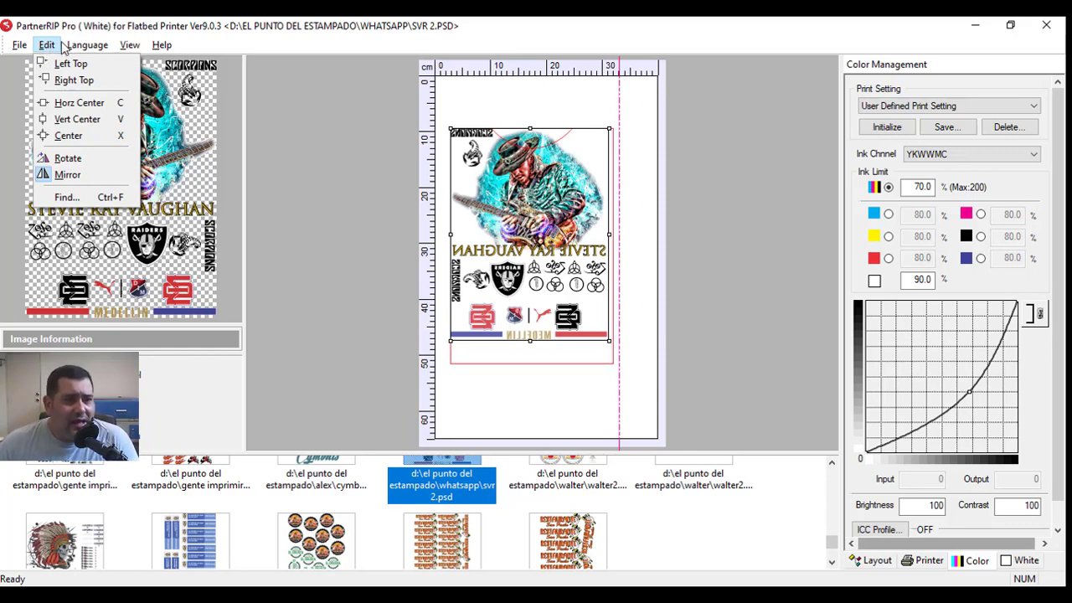
mouse_move(87, 45)
left_click(925, 561)
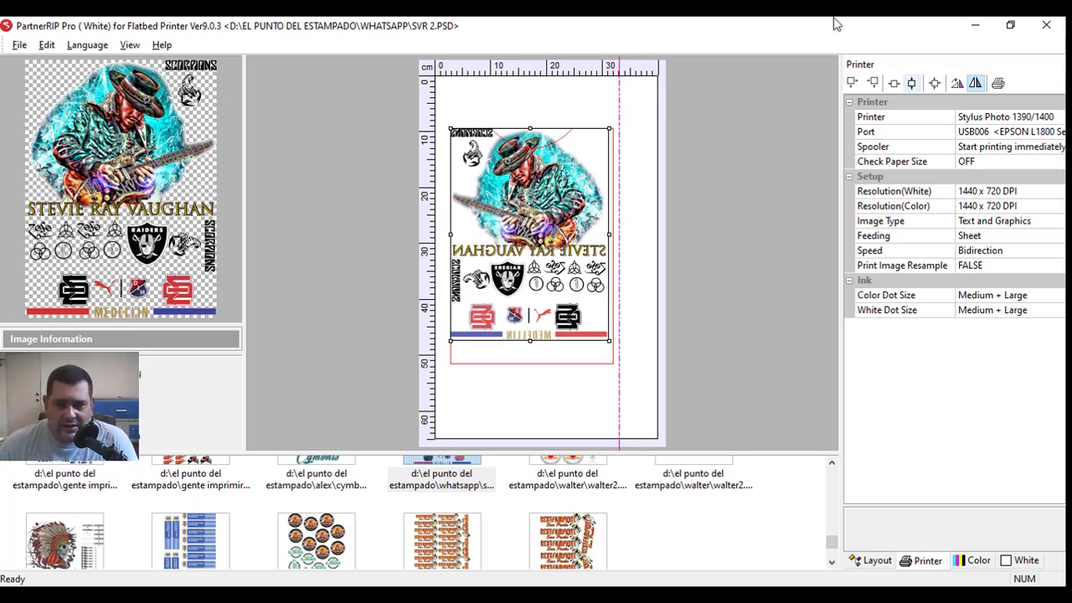
left_click(45, 46)
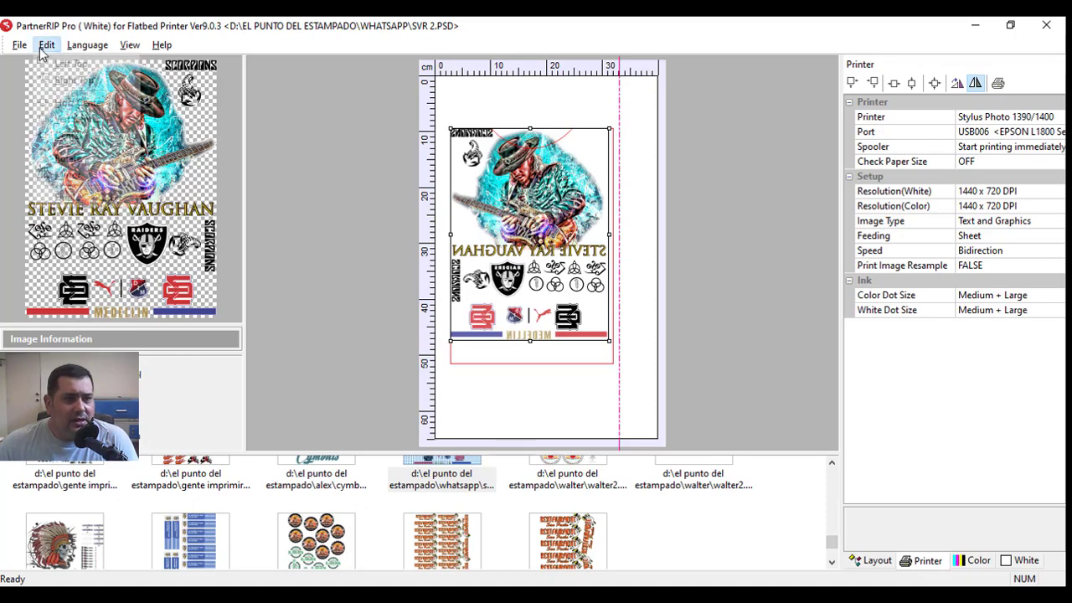
mouse_move(75, 52)
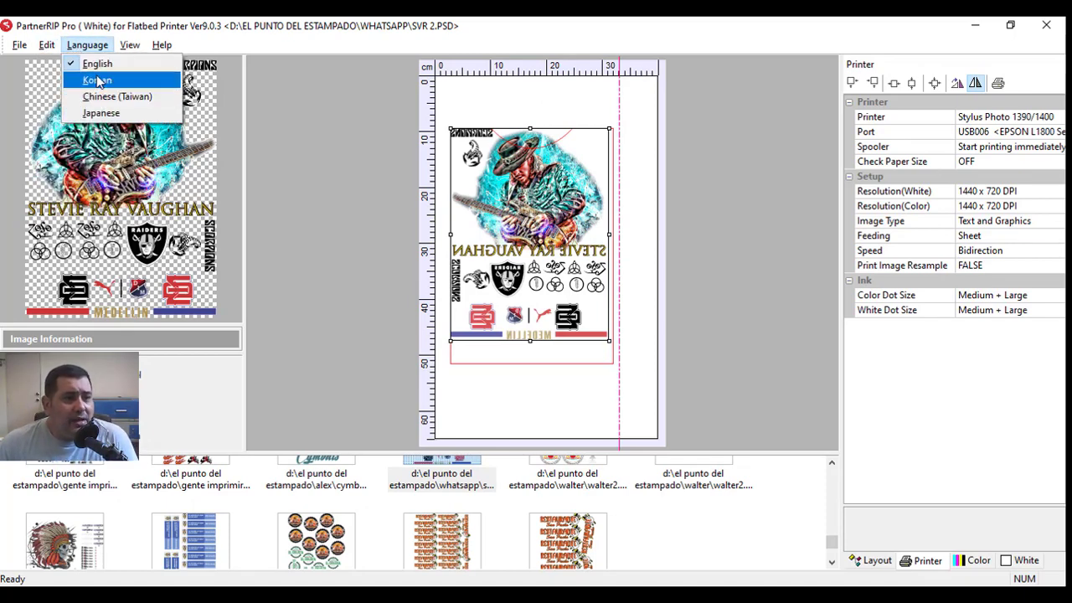
mouse_move(120, 55)
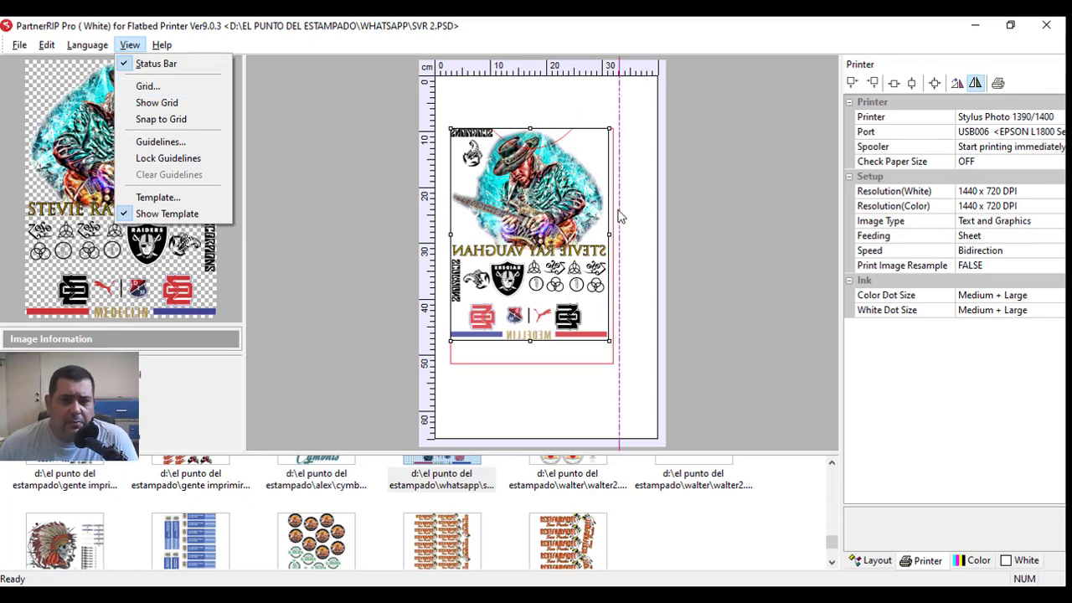
left_click(148, 86)
left_click(581, 376)
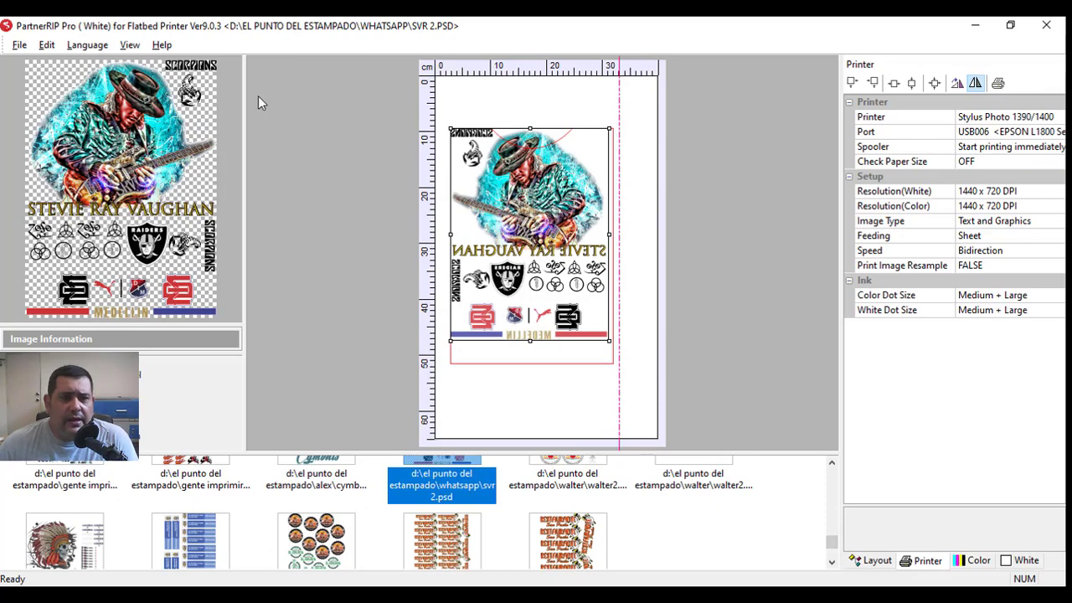
- Examine the shape, start position and size settings of the shirt template, and close them without changes
left_click(87, 45)
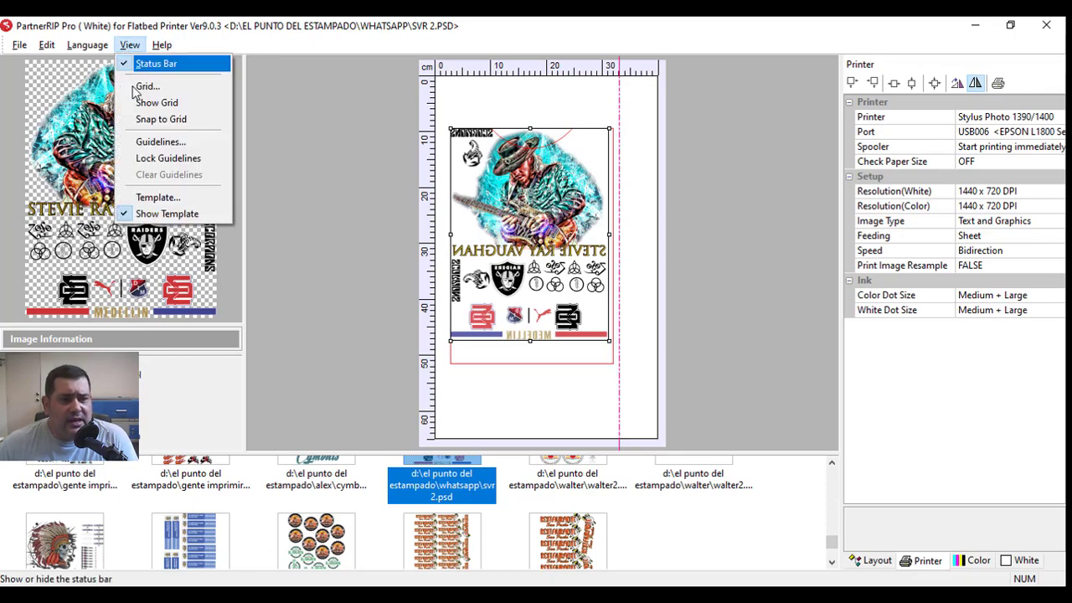
left_click(149, 196)
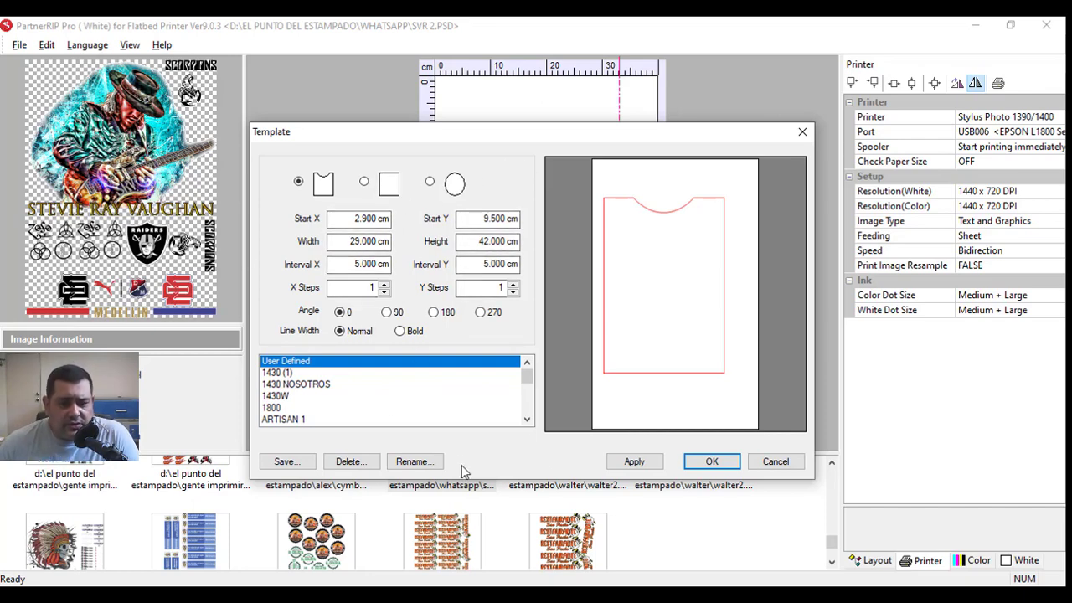
left_click(802, 134)
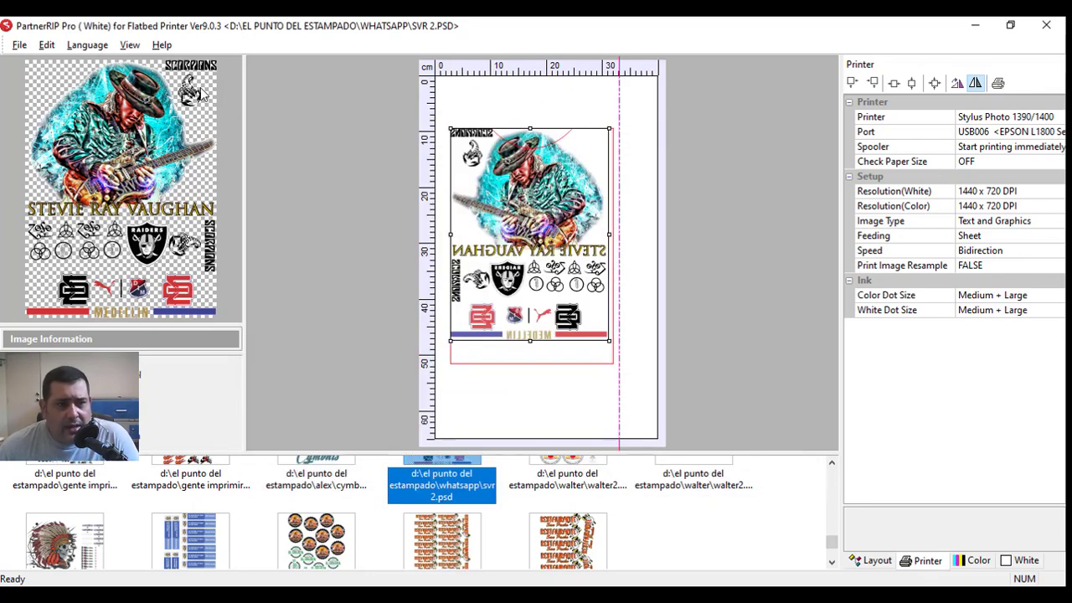
left_click(132, 49)
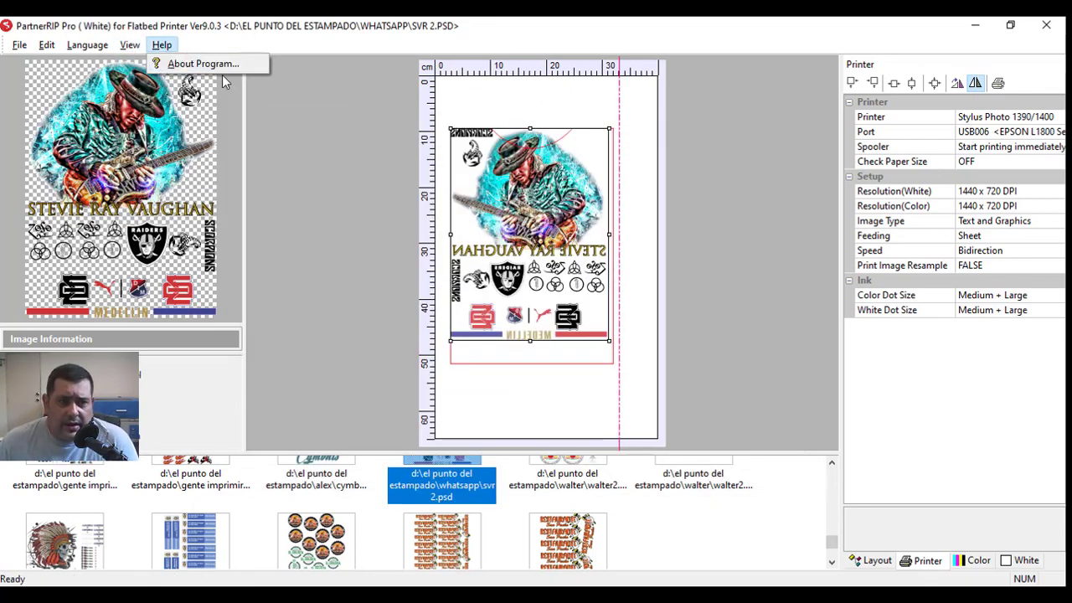
left_click(506, 42)
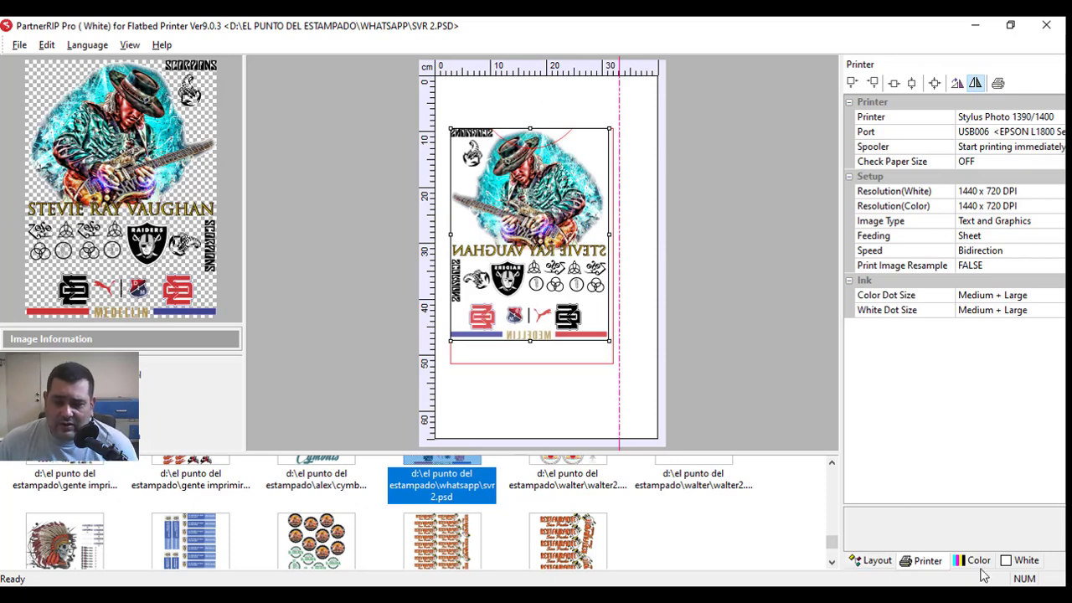
- Show the layout settings and shrink the artwork proportionally on the page to about 27.4 × 36.9 cm
left_click(876, 561)
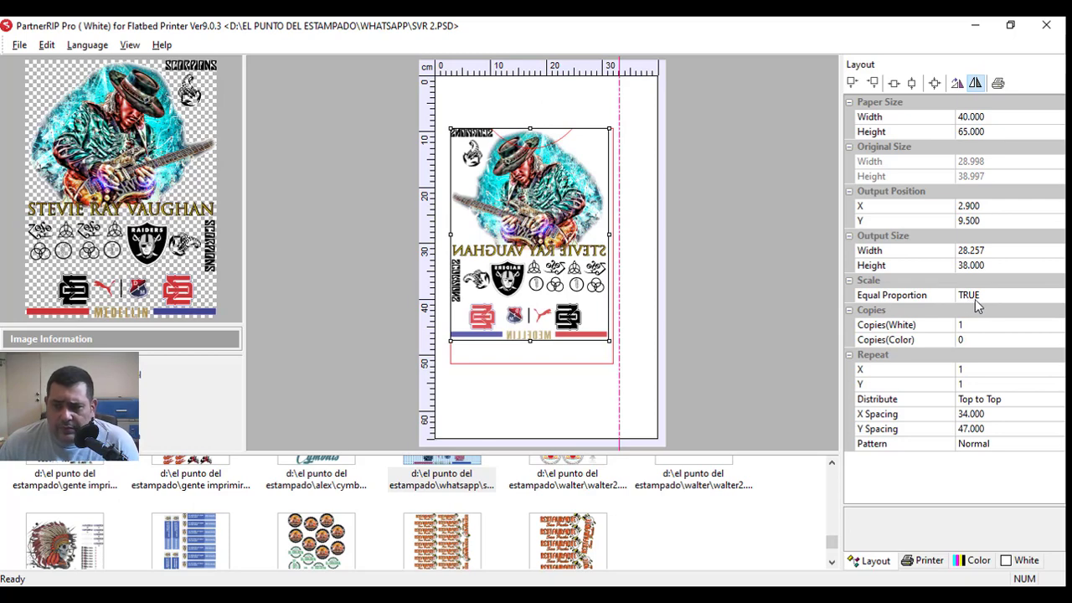
mouse_move(609, 340)
left_mouse_down()
mouse_move(547, 257)
mouse_move(641, 349)
mouse_move(513, 212)
mouse_move(607, 339)
left_mouse_up()
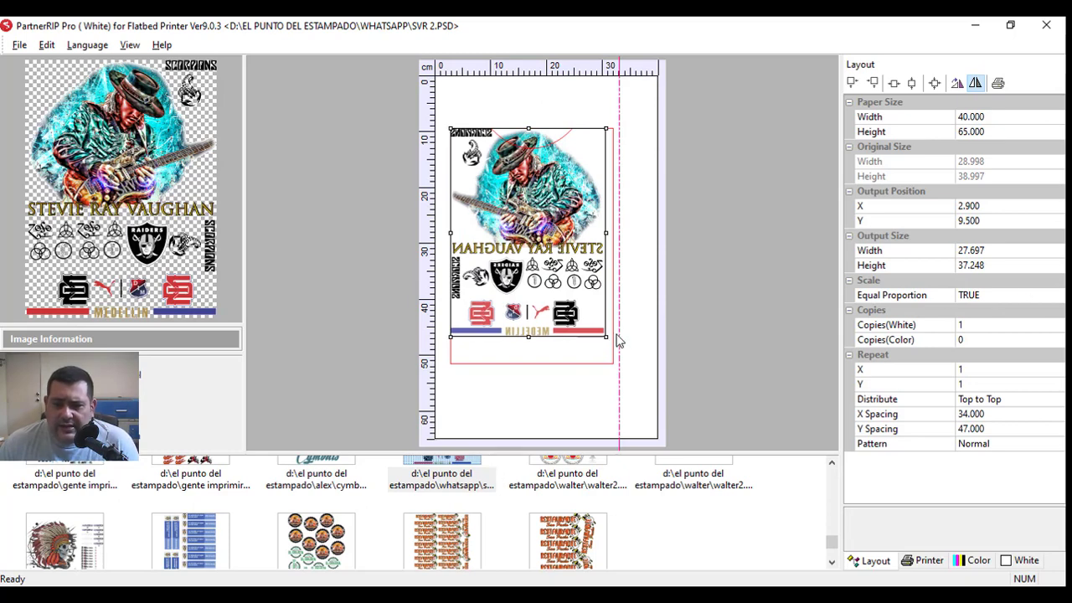
mouse_move(607, 339)
left_mouse_down()
mouse_move(560, 273)
mouse_move(605, 335)
left_mouse_up()
- Set the artwork's output height to 38 cm
left_click(1002, 266)
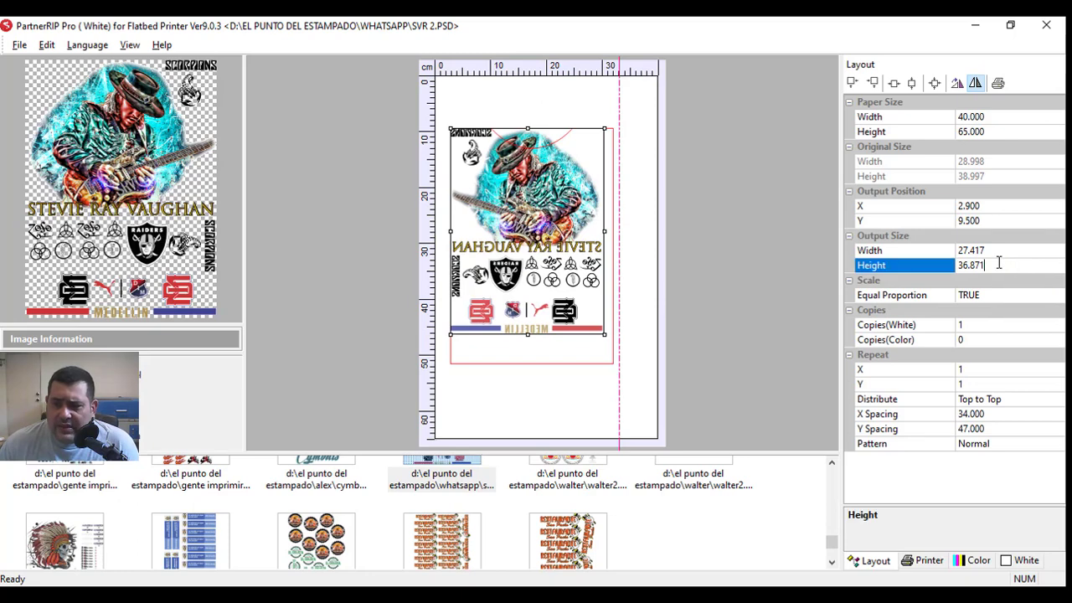
type("38")
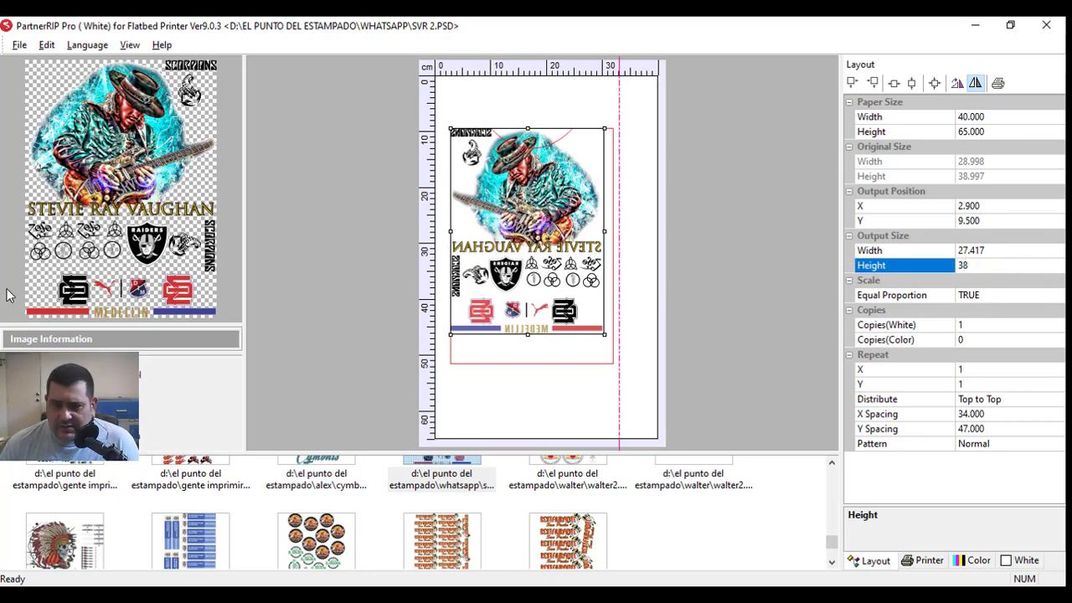
key("Return")
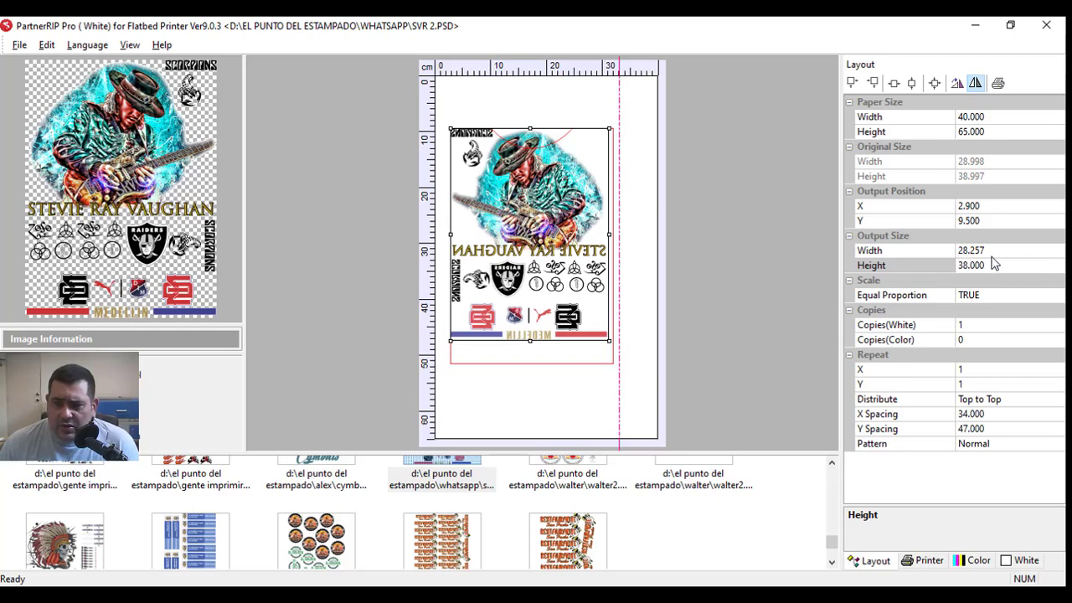
- Set Equal Proportion to FALSE and freely resize the artwork on the page to about 28.5 × 41.6 cm
left_click(997, 298)
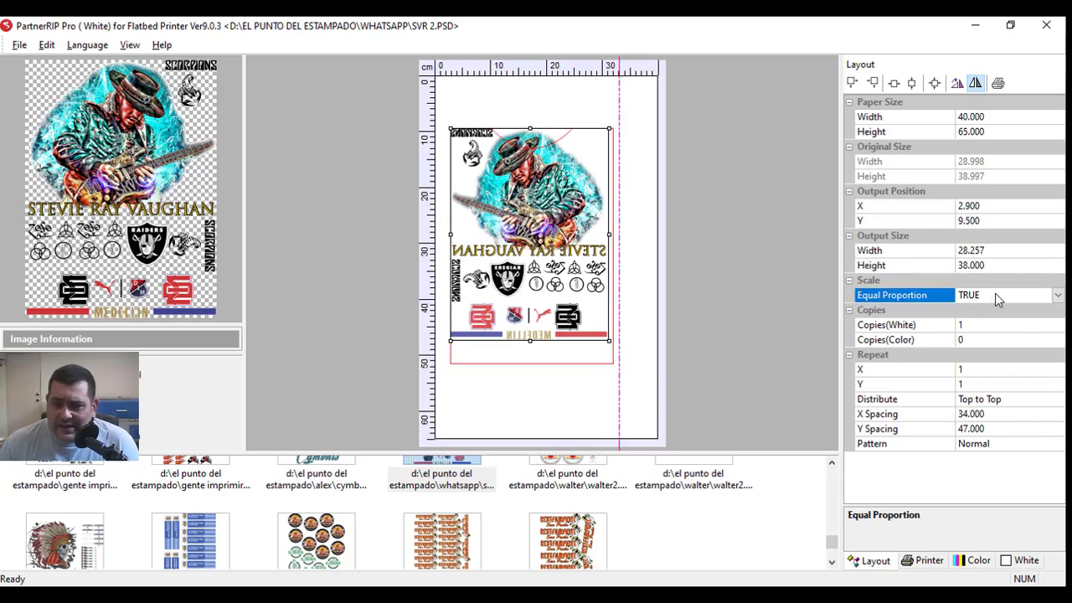
left_click(1057, 295)
left_click(972, 322)
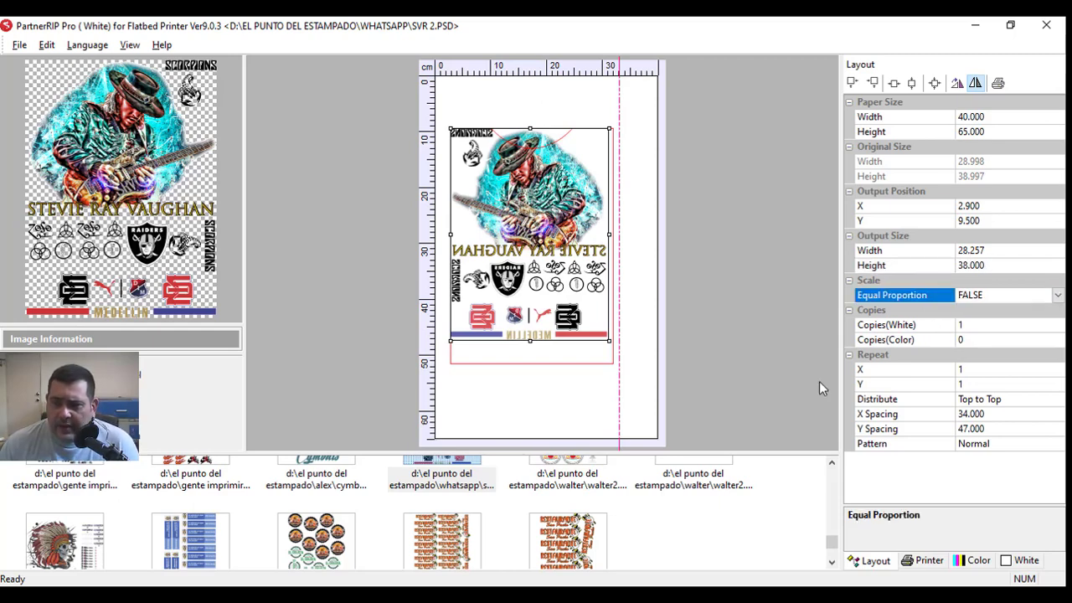
left_click_drag(609, 340, 489, 348)
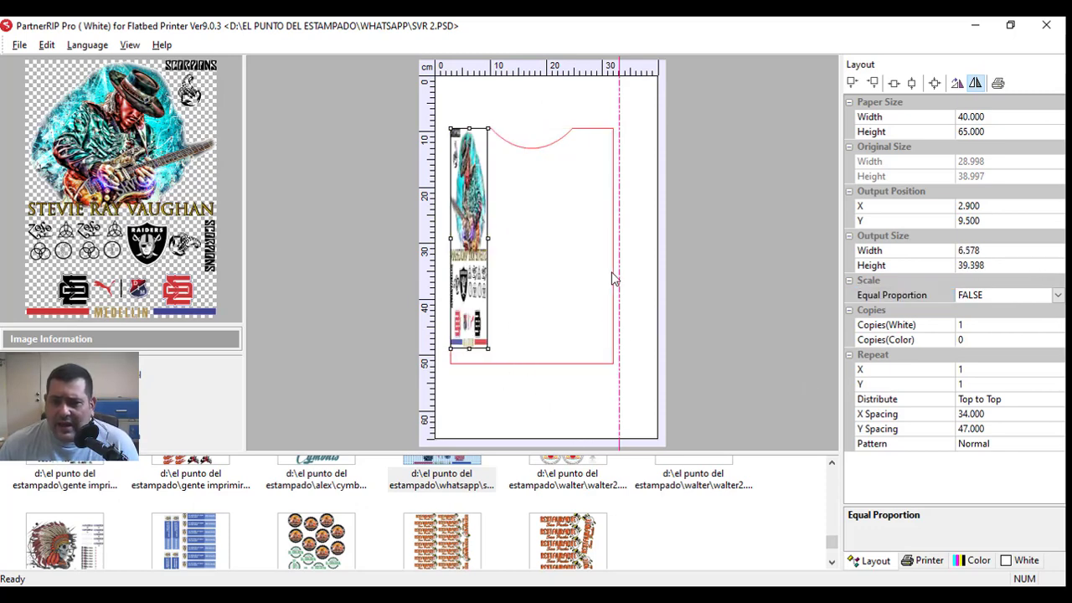
left_click_drag(491, 351, 613, 365)
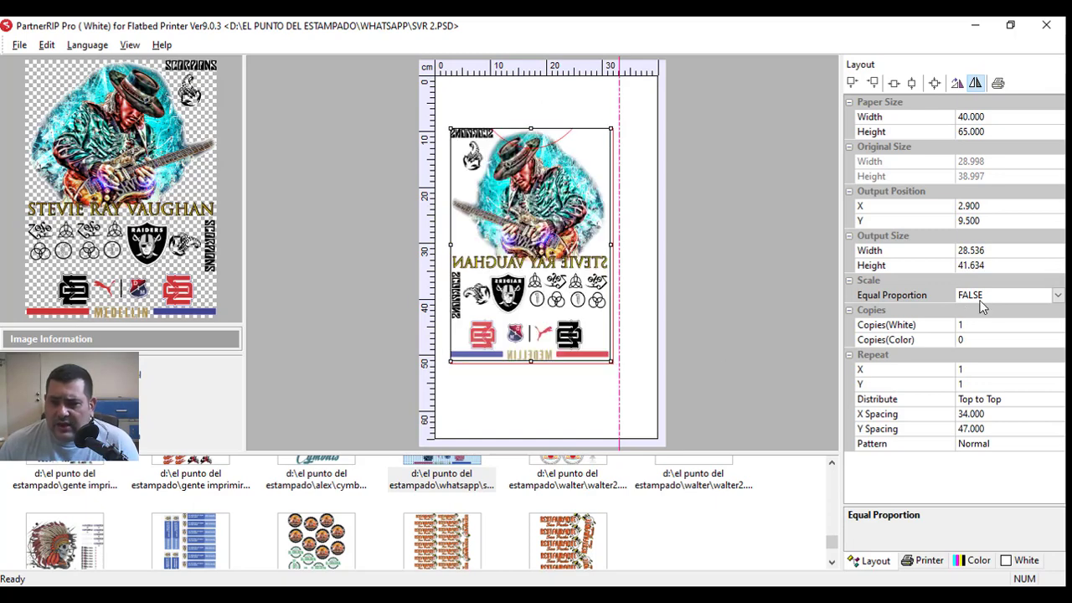
- Set Equal Proportion to TRUE and the artwork's output height to 38 cm
left_click(996, 295)
left_click(1057, 294)
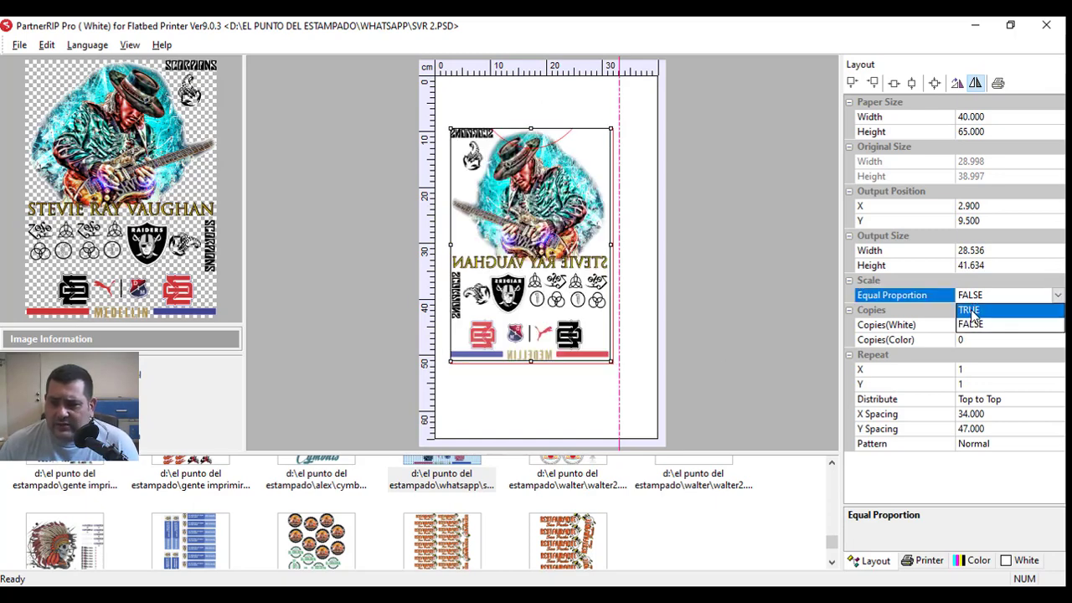
left_click(1005, 309)
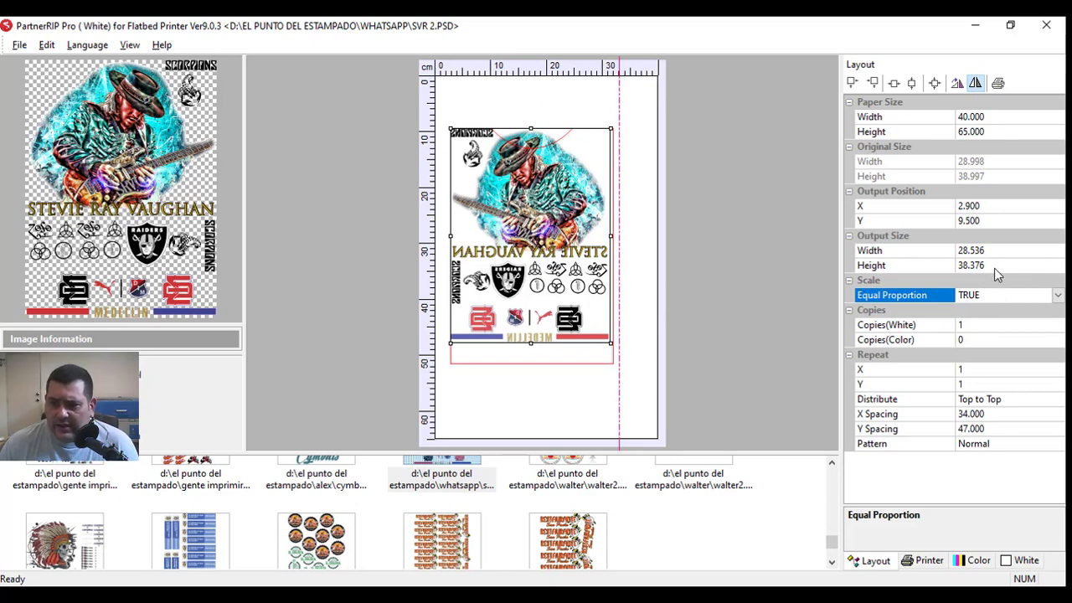
left_click(994, 268)
left_click(970, 267)
type("3")
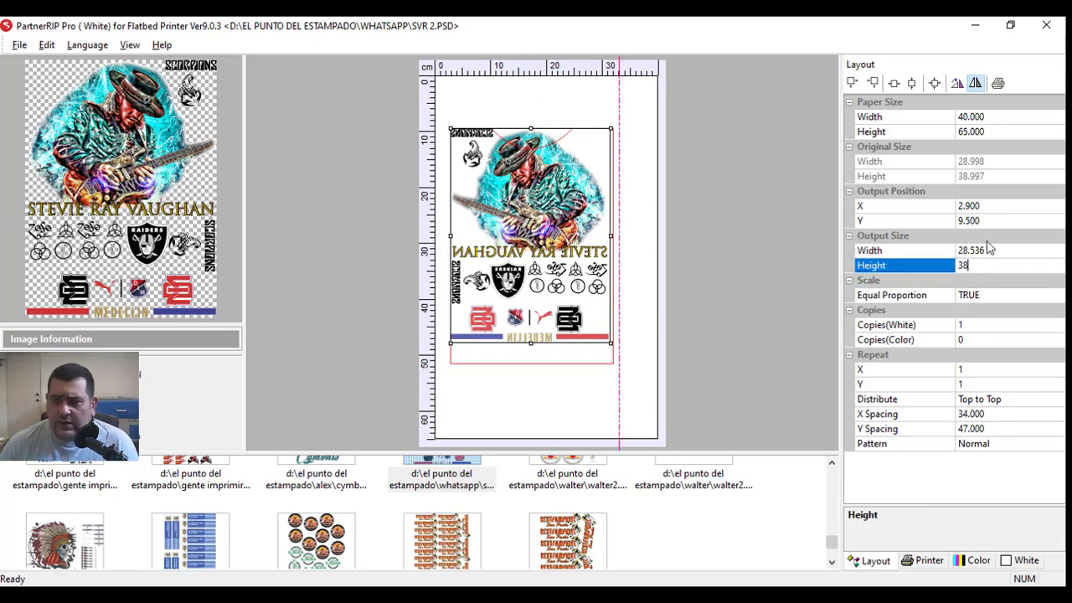
type("8")
left_click(716, 316)
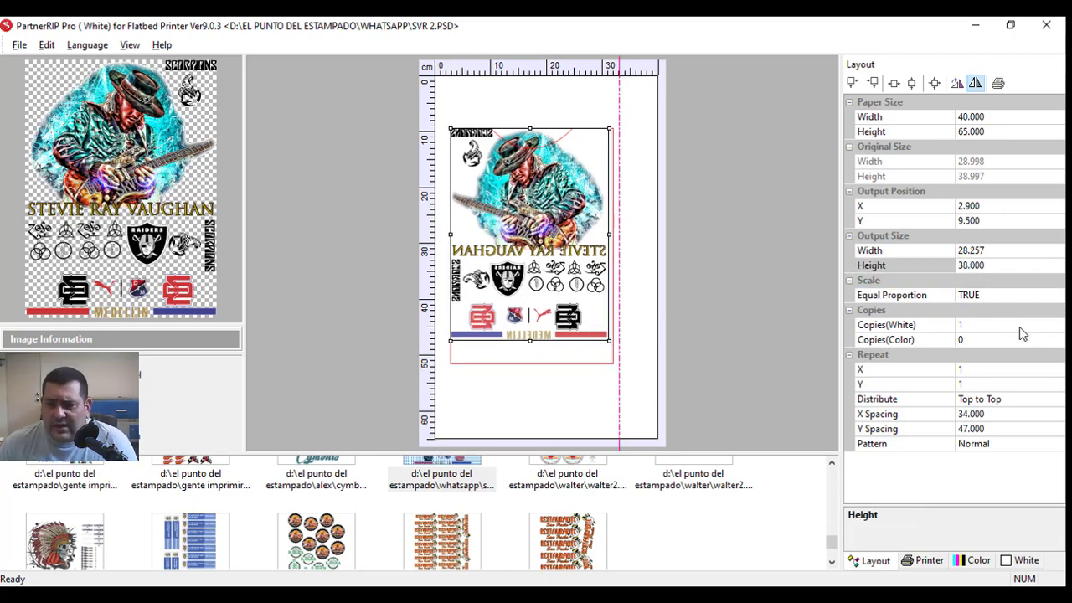
left_click(962, 325)
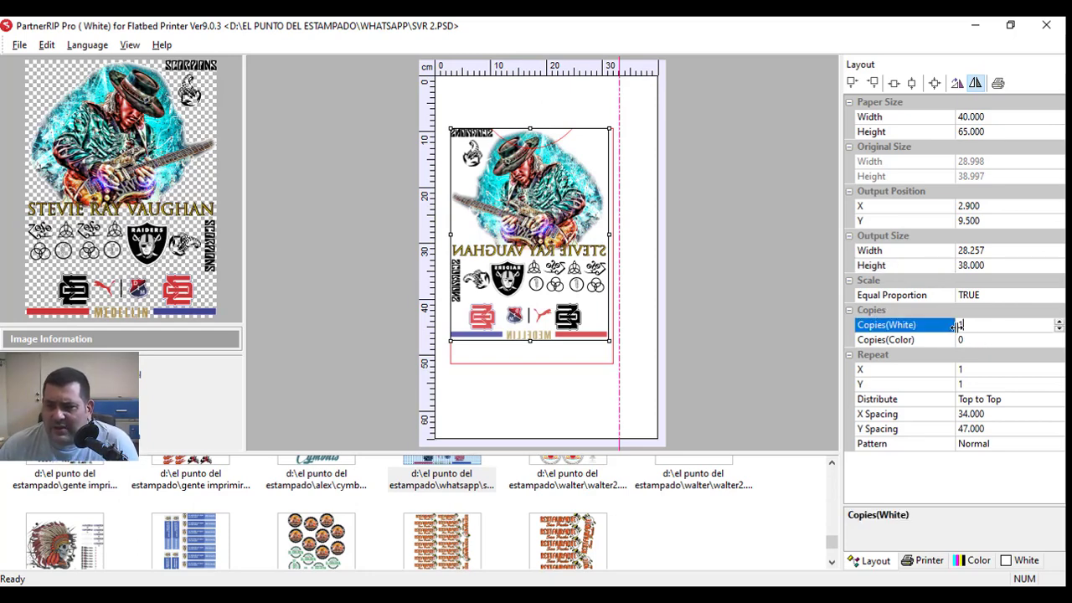
left_click(933, 310)
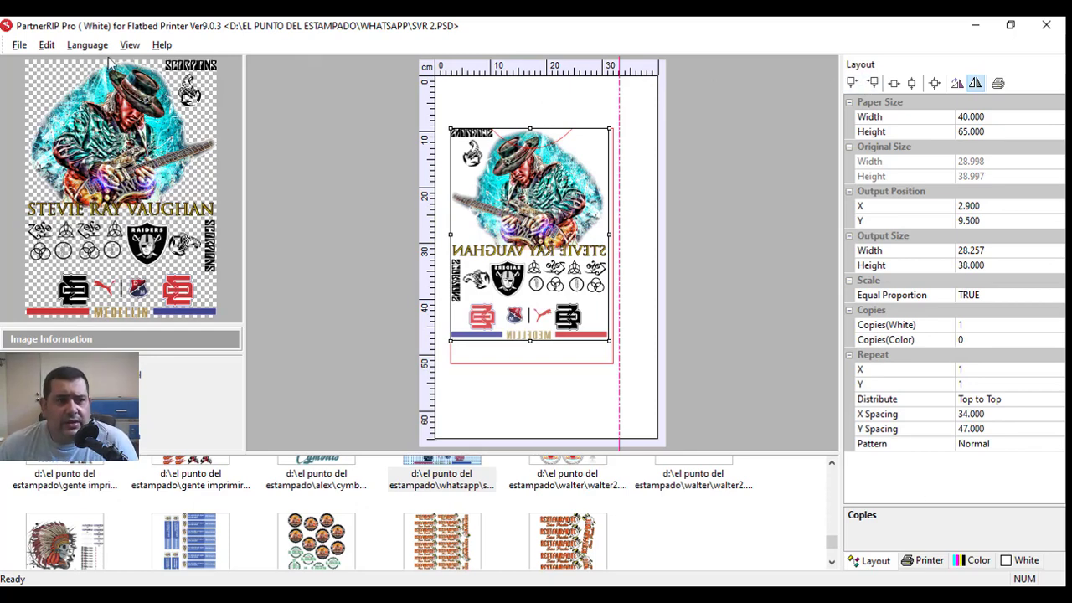
left_click(47, 46)
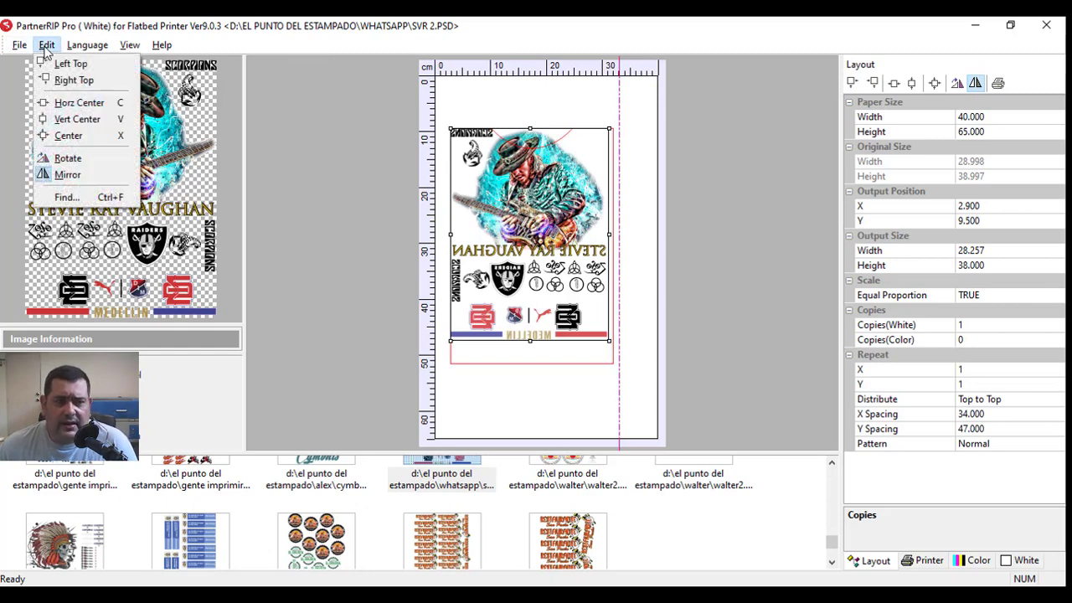
mouse_move(130, 45)
left_click(805, 98)
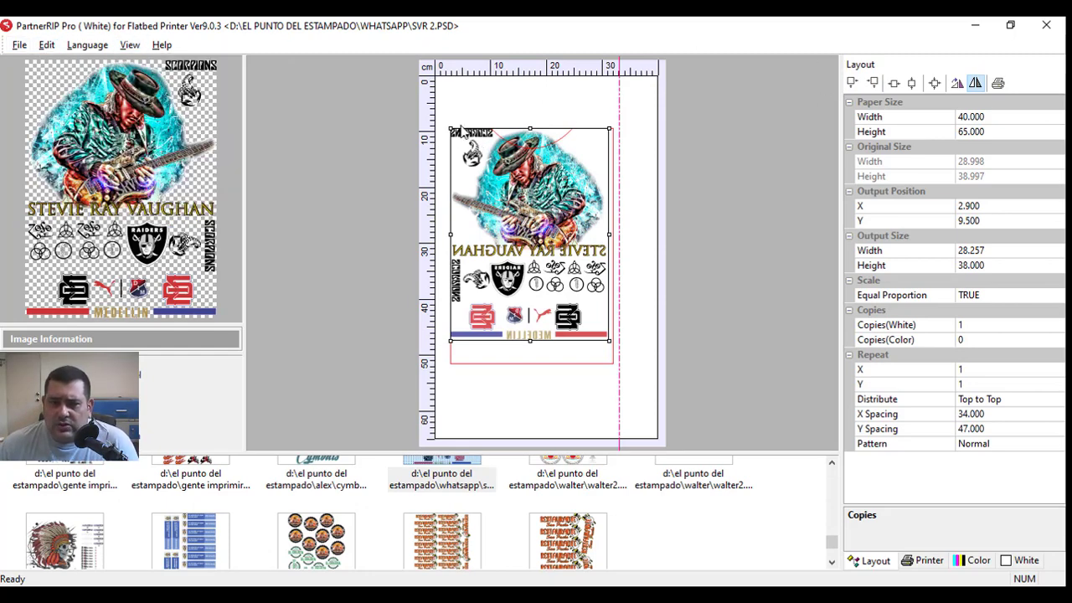
- Move the artwork down and to the right on the page to an output position of about X 6.5, Y 19.8 cm
left_click_drag(504, 194, 526, 251)
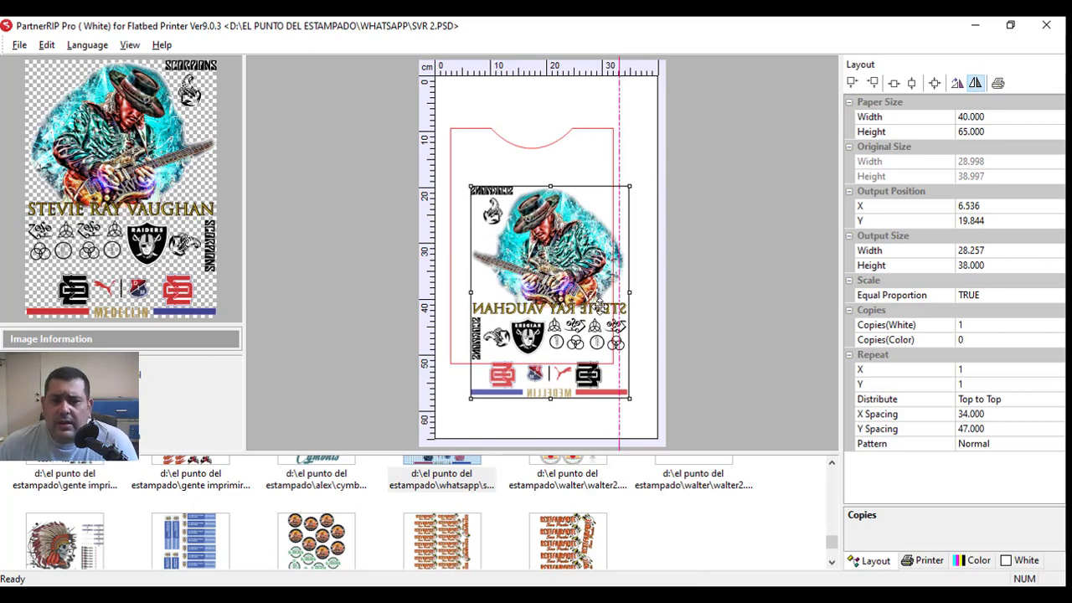
left_click(20, 45)
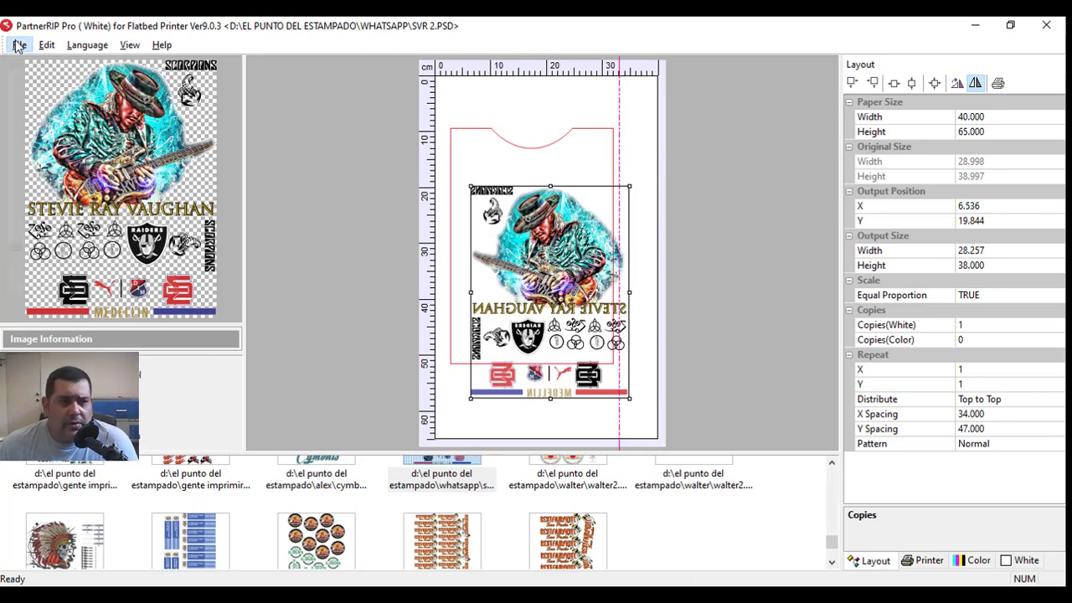
left_click(35, 65)
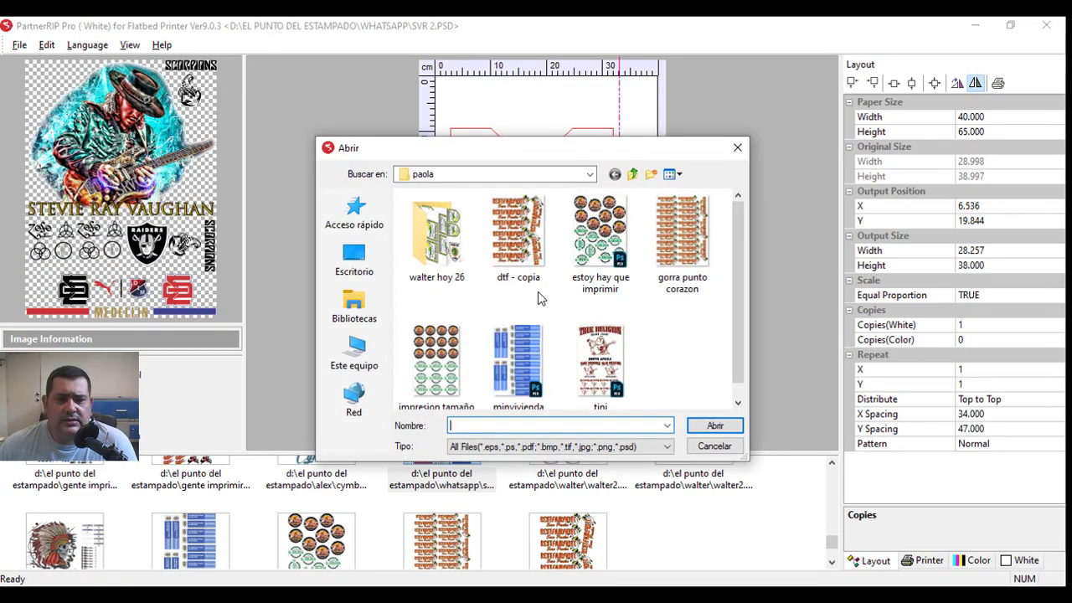
left_click(737, 147)
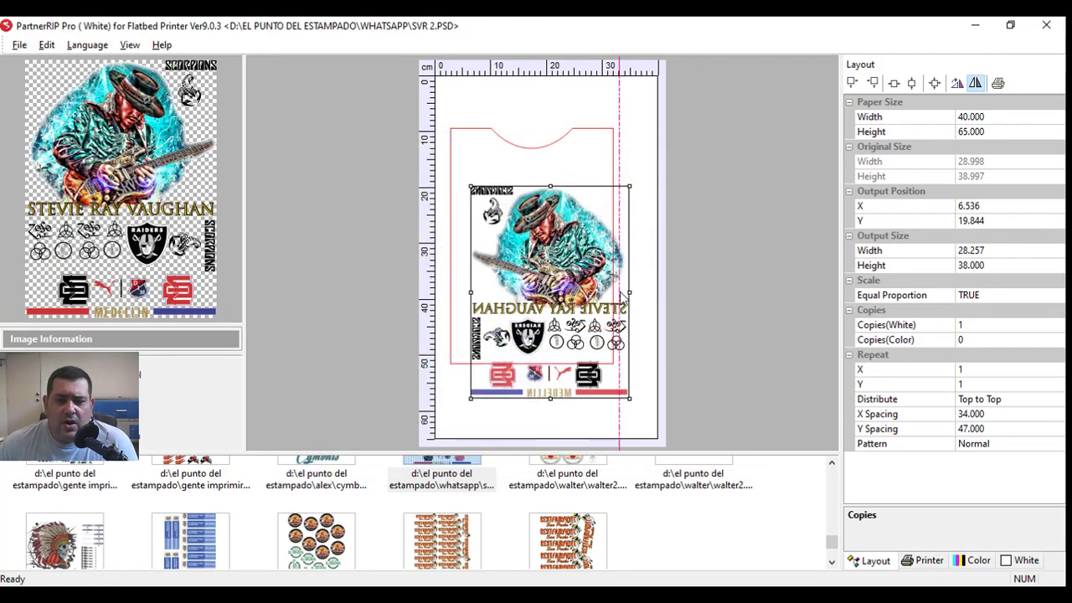
- Switch to File Explorer and open the EL PUNTO DEL ESTAMPADO folder
key("super+e")
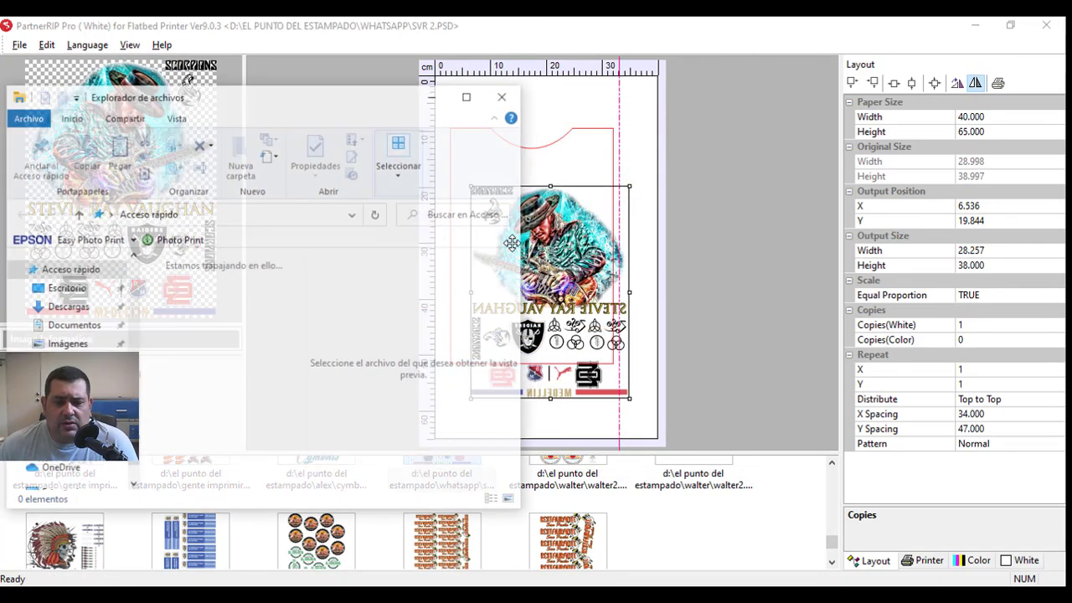
scroll(222, 372, "down", 4)
scroll(222, 373, "down", 6)
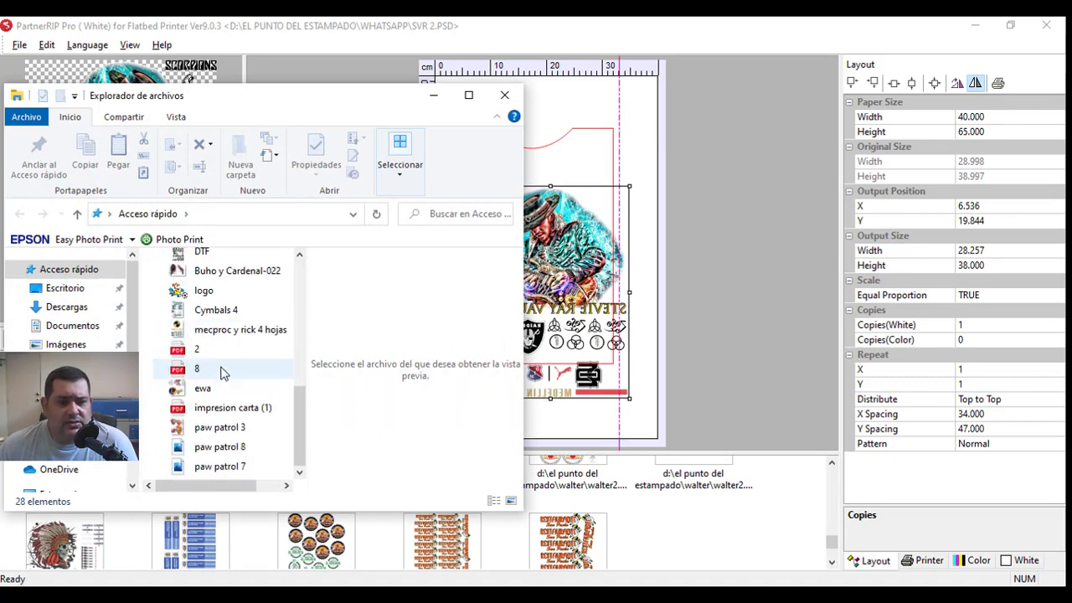
scroll(225, 370, "up", 10)
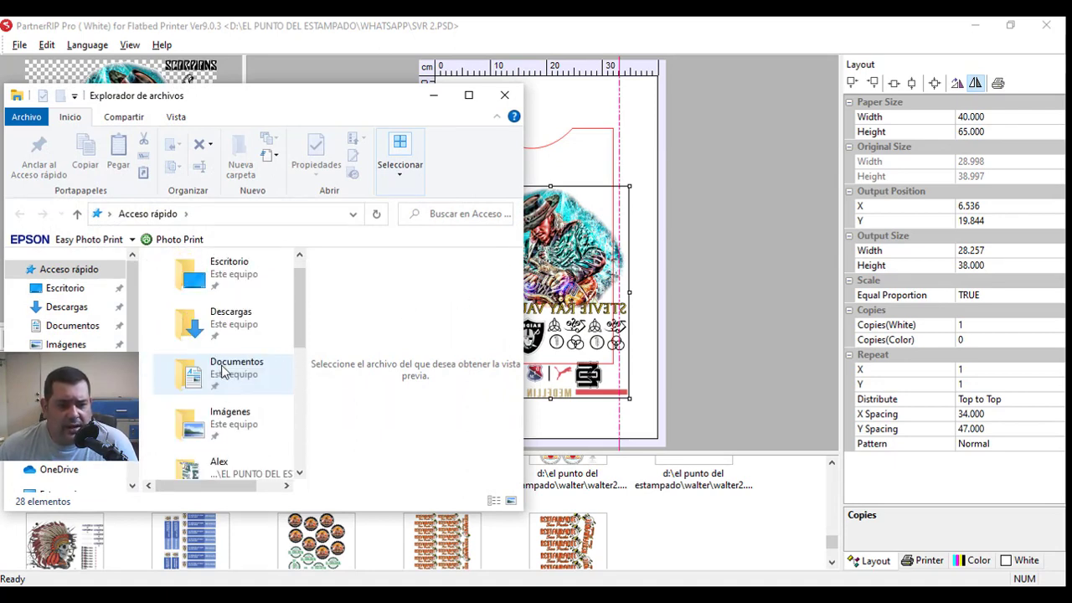
double_click(222, 466)
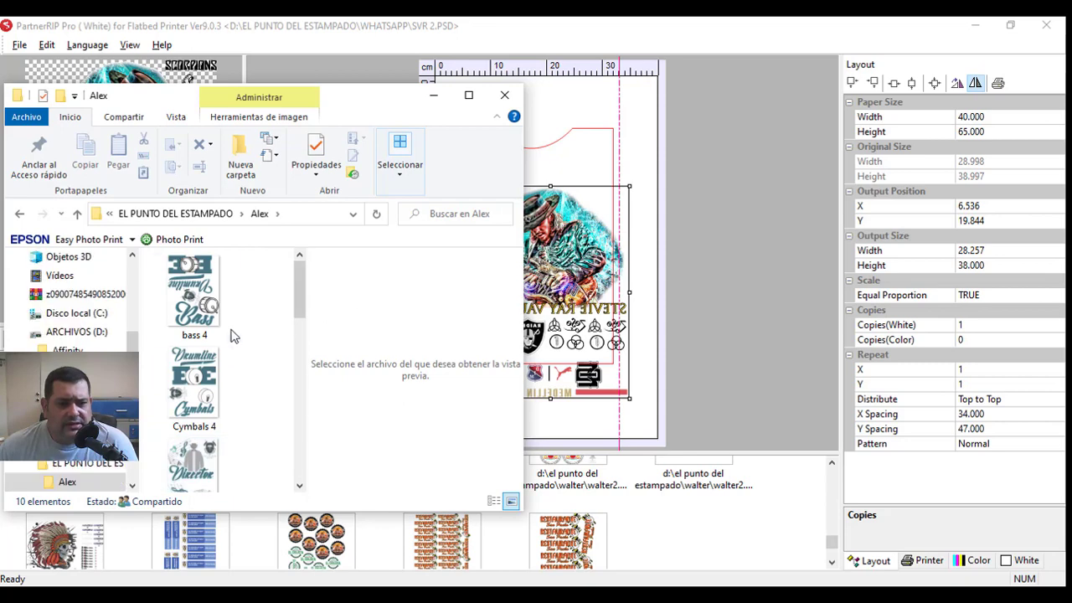
scroll(253, 377, "down", 5)
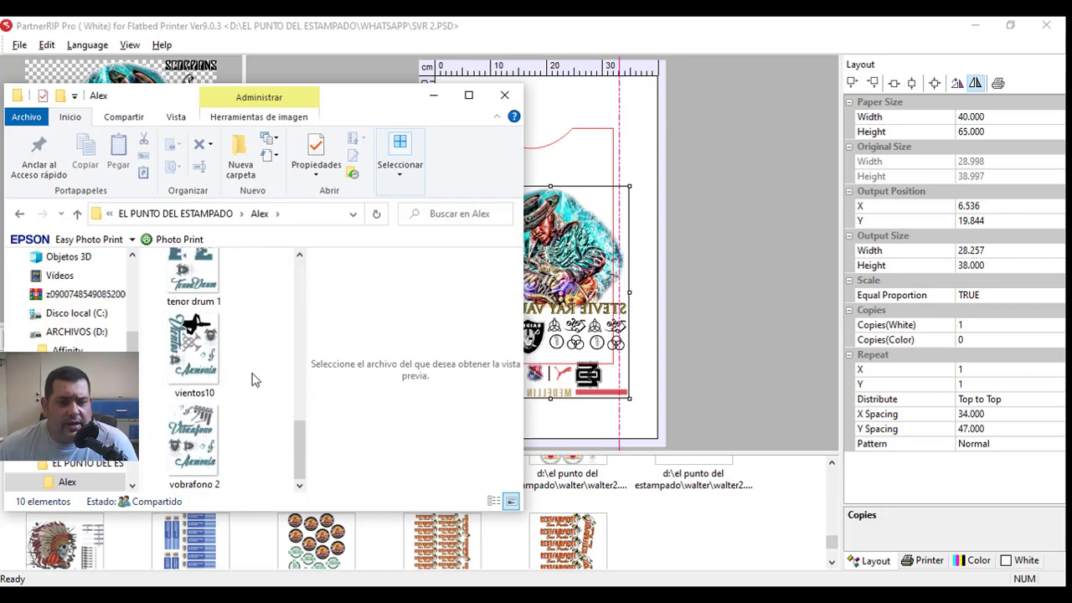
scroll(253, 377, "up", 5)
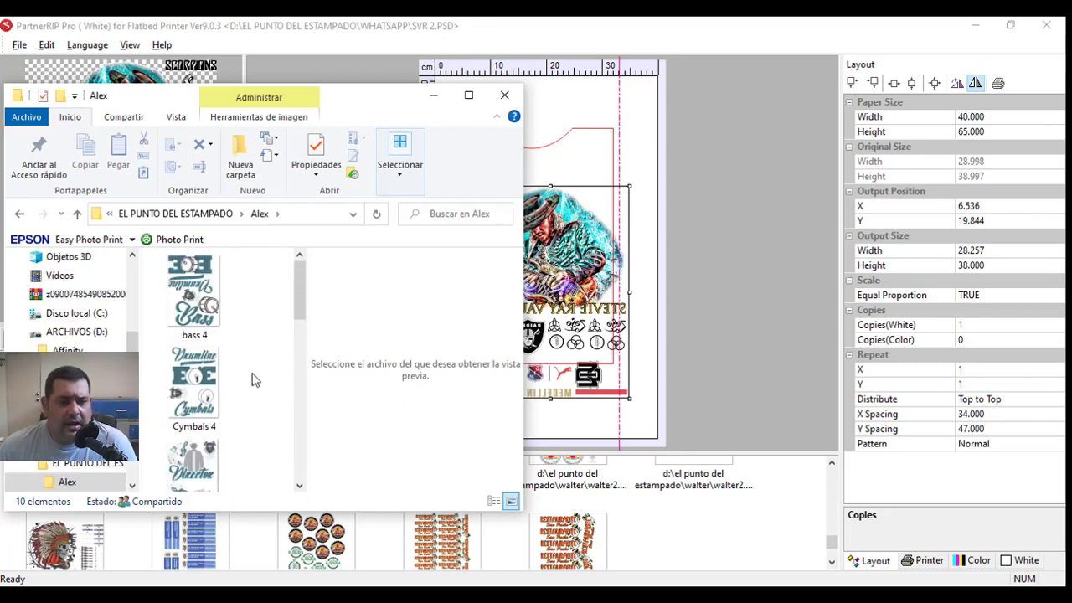
left_click(193, 214)
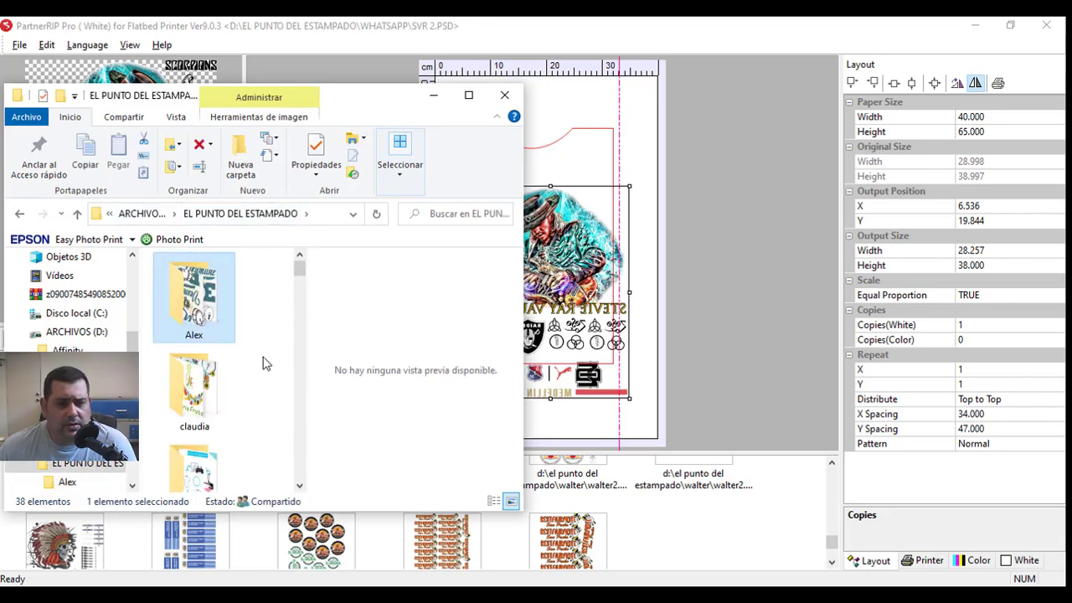
- Load the Photoshop file 12 (PSD) from the folder into PartnerRIP Pro
scroll(262, 366, "down", 2)
scroll(263, 366, "down", 5)
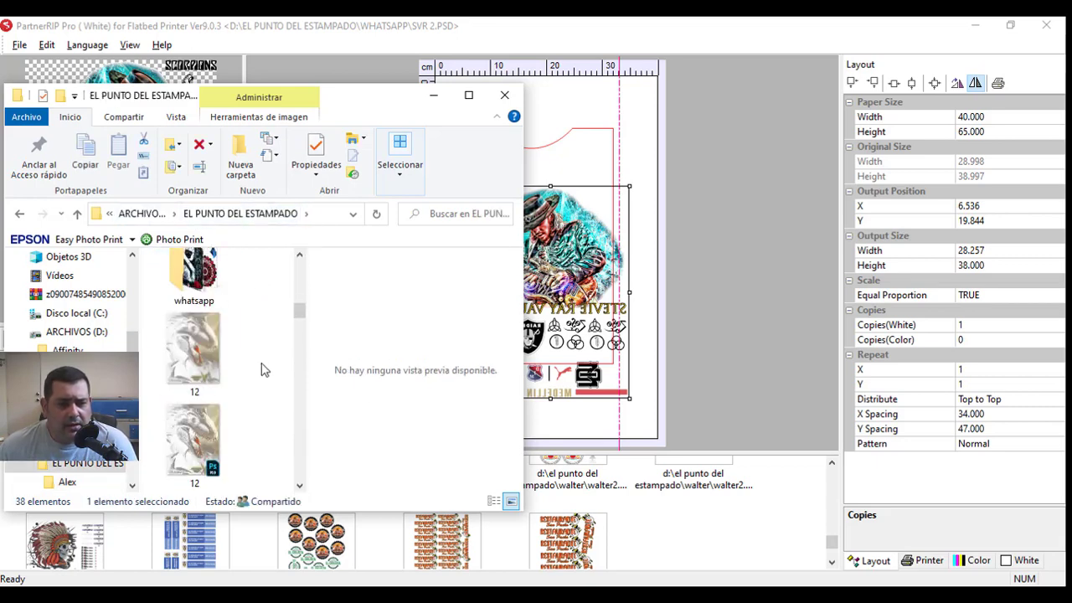
scroll(262, 368, "up", 1)
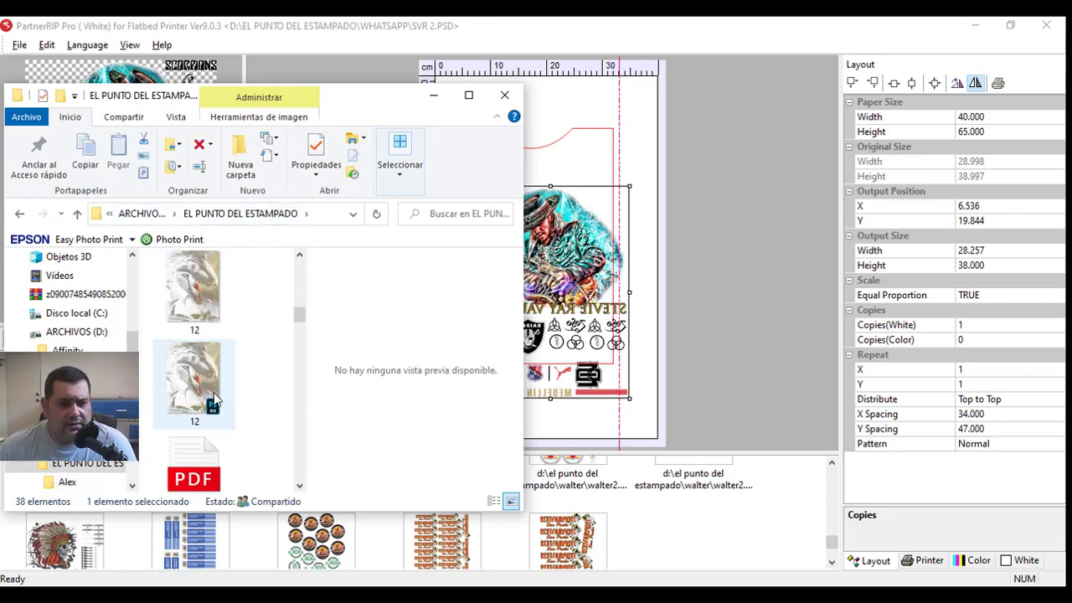
left_click(201, 366)
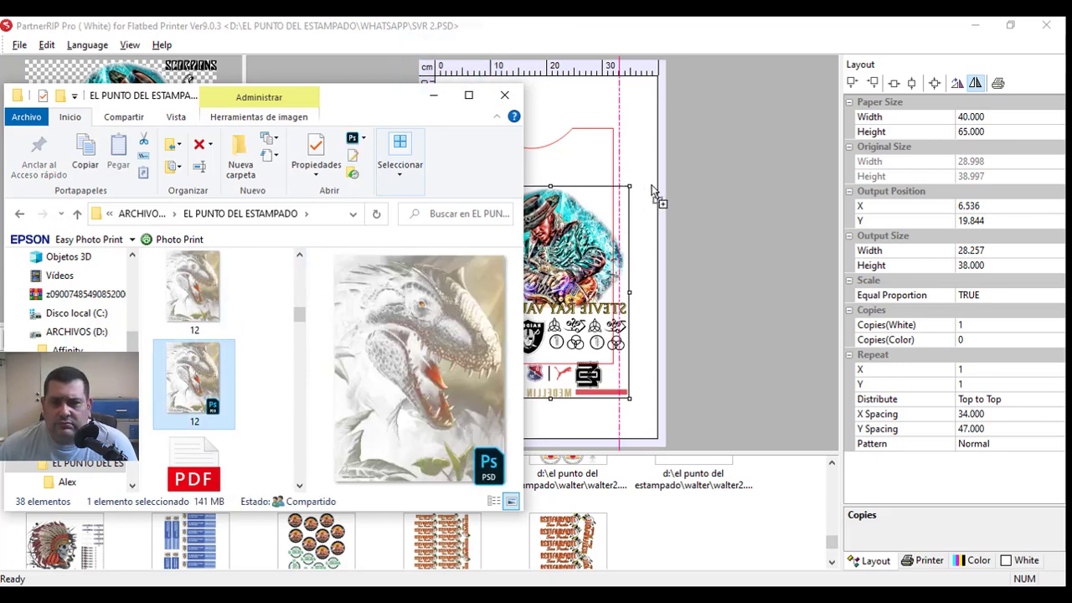
left_click(434, 99)
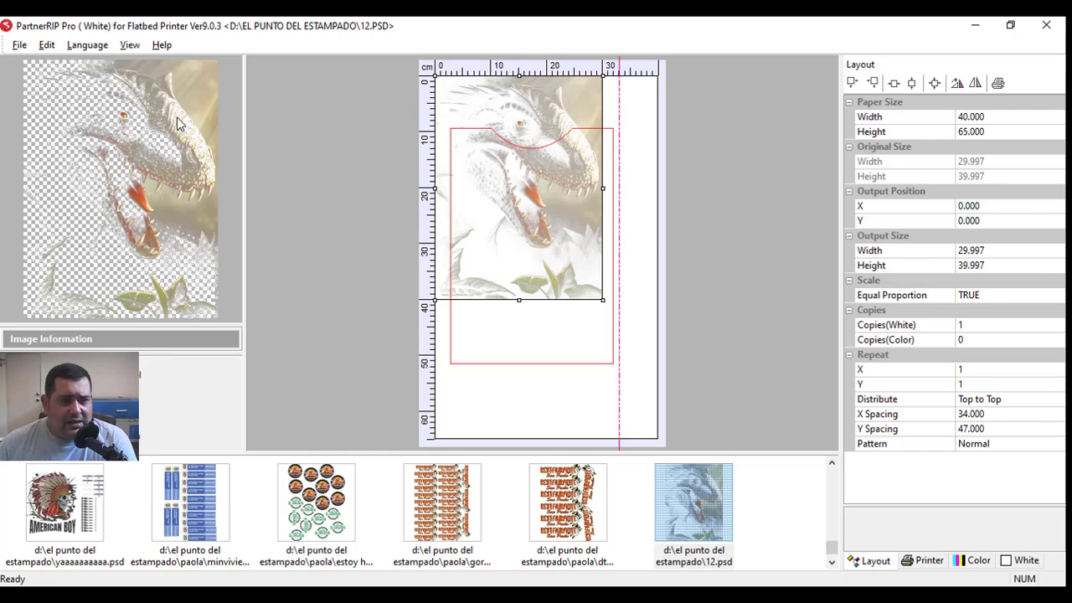
- Align the 12.psd artwork to the template's top left corner and scale it proportionally to about 25.2 × 33.7 cm
left_click_drag(541, 157, 579, 221)
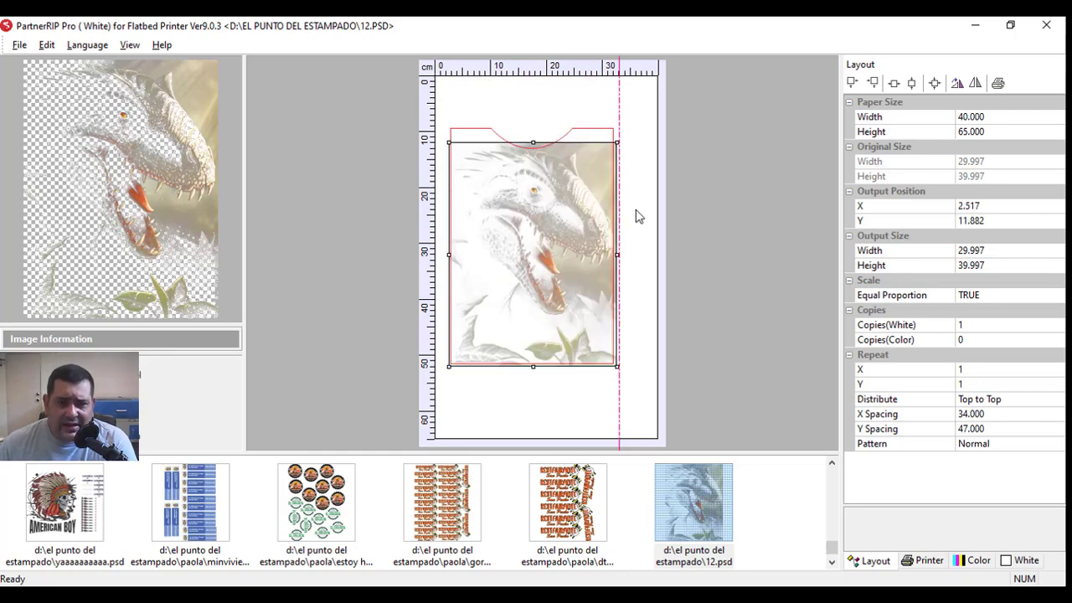
left_click_drag(617, 366, 572, 306)
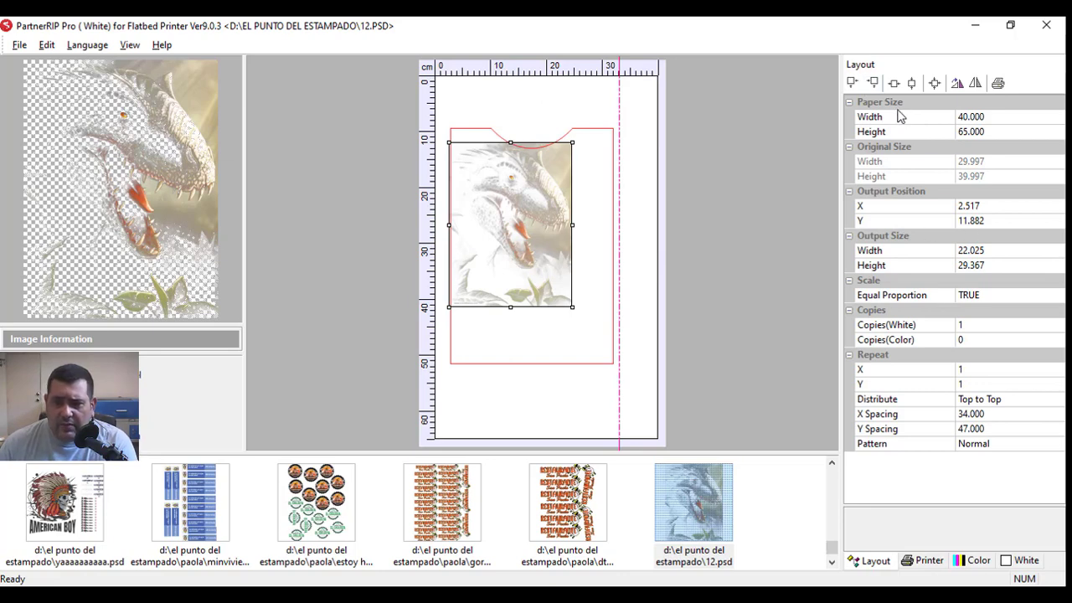
left_click(852, 82)
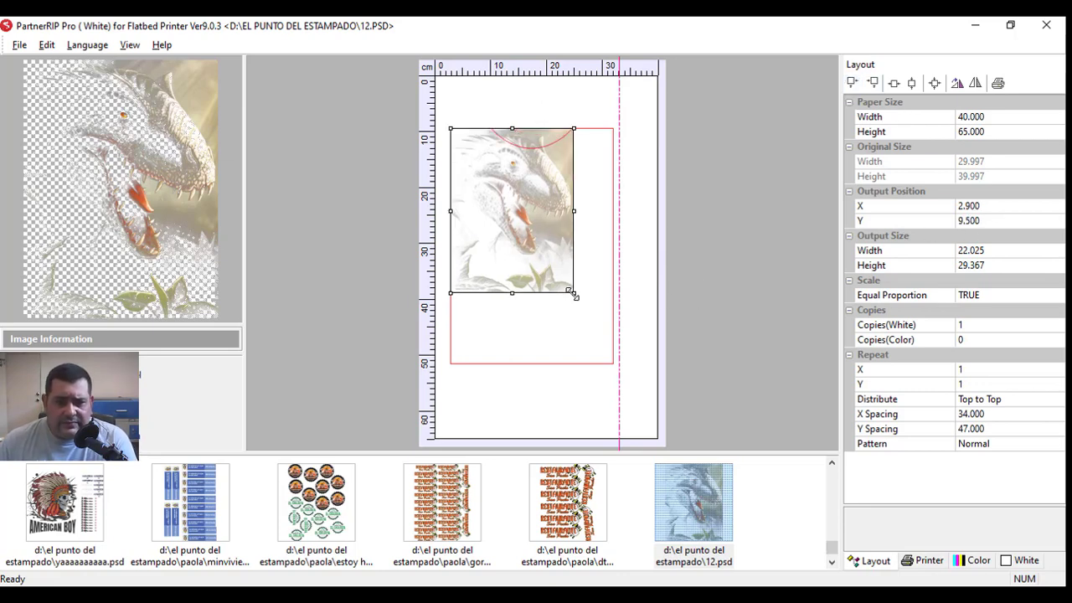
left_click_drag(574, 293, 592, 317)
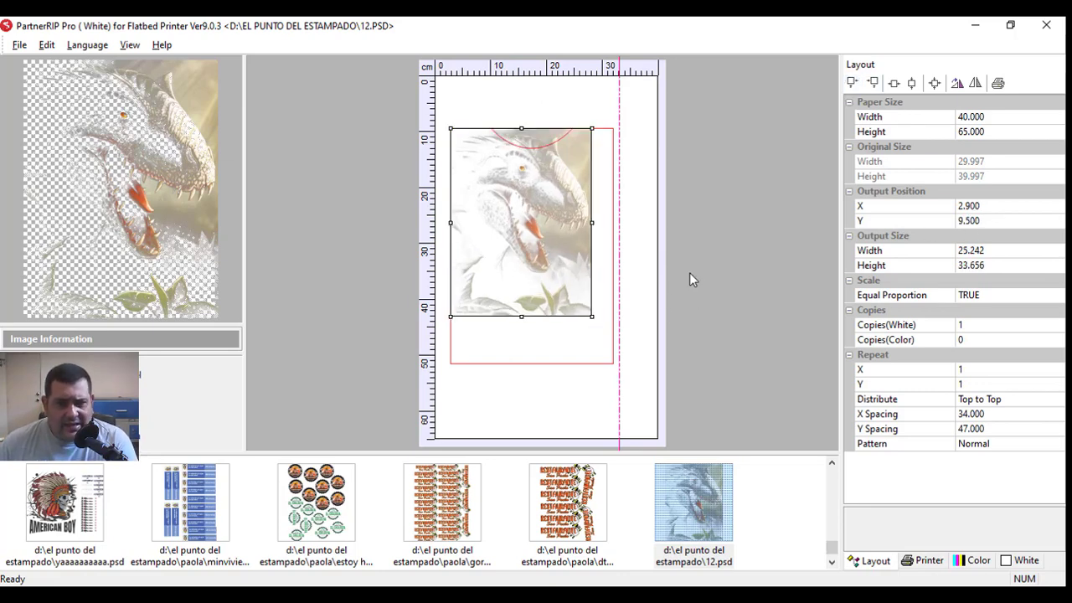
- Select the SVR 2.psd artwork and align it to the template's top left corner
scroll(742, 522, "up", 2)
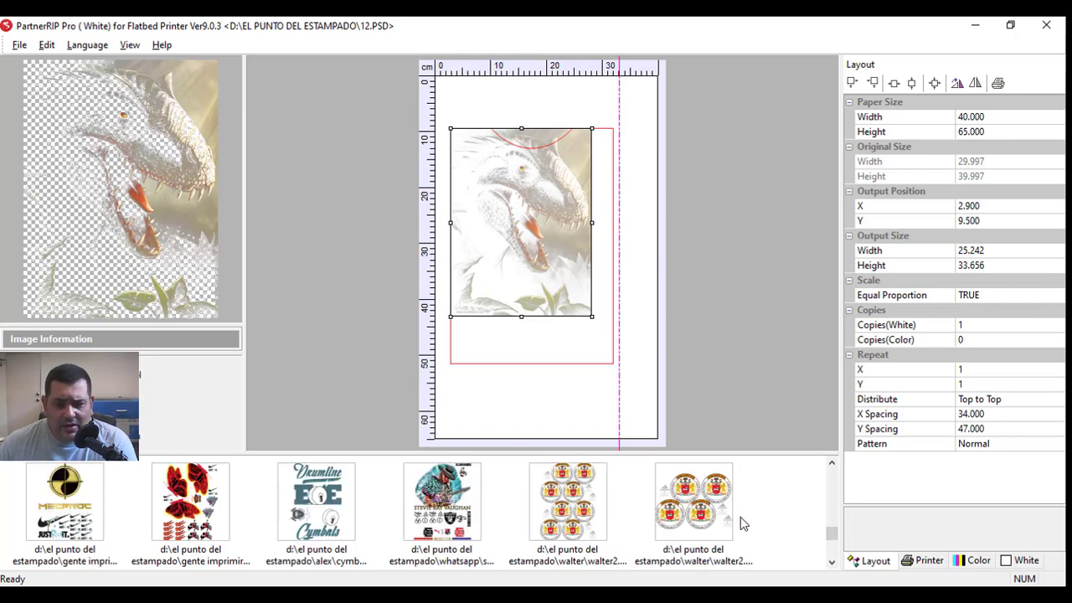
scroll(742, 522, "down", 1)
left_click(431, 519)
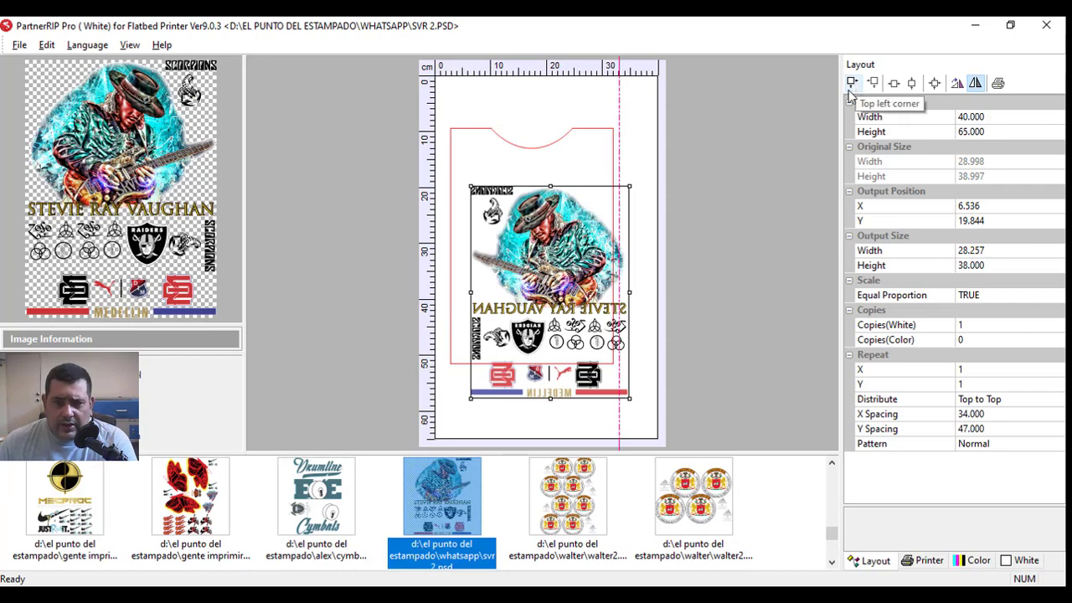
left_click_drag(536, 218, 544, 237)
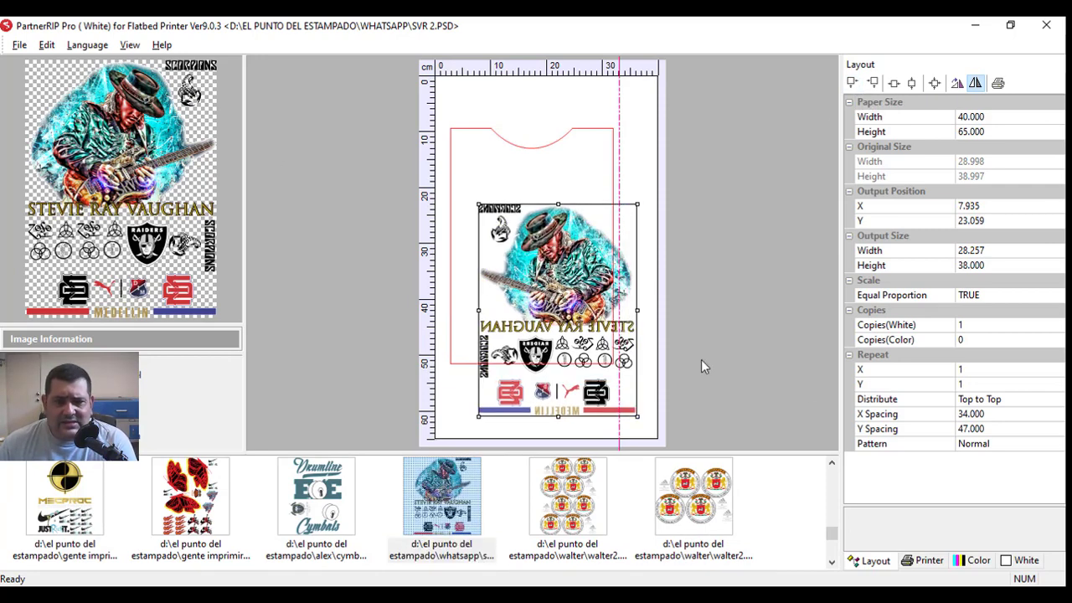
left_click(853, 83)
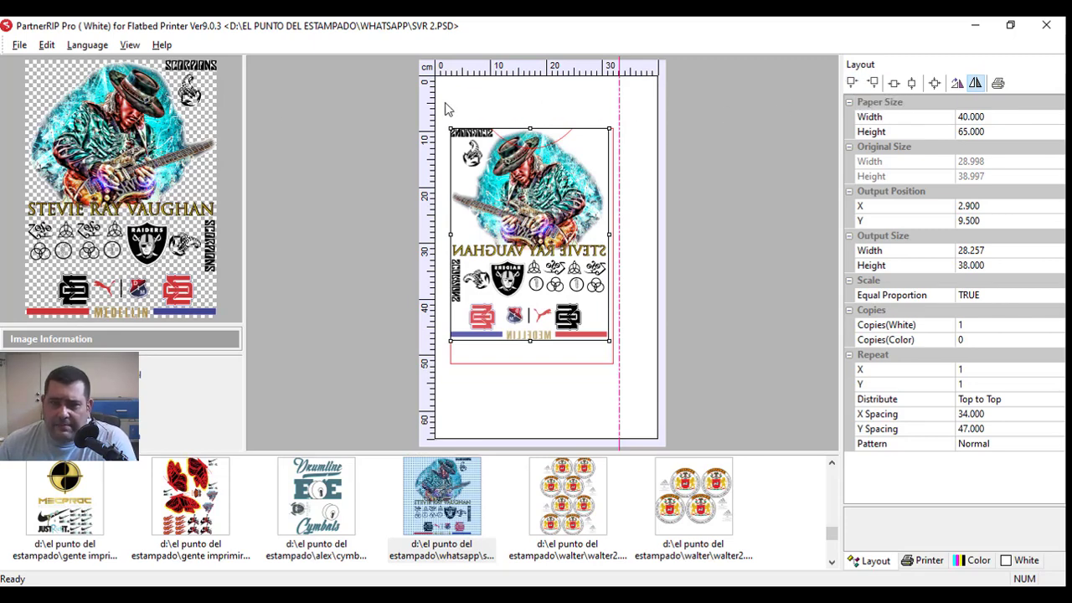
- Try aligning the artwork to the top right corner and centring it horizontally and vertically, and restore the top left alignment
left_click(872, 83)
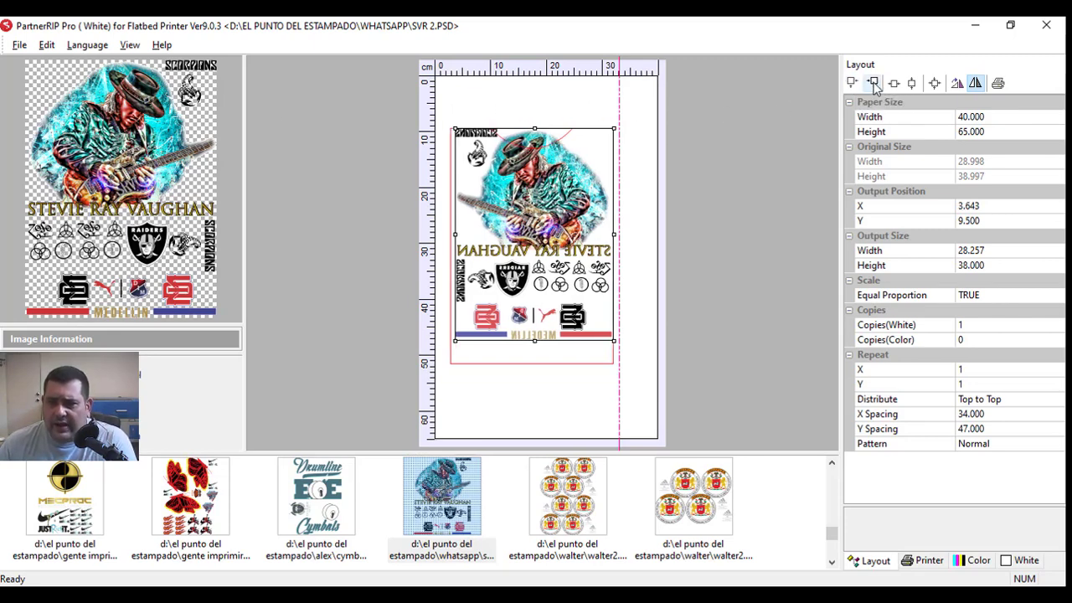
left_click(893, 83)
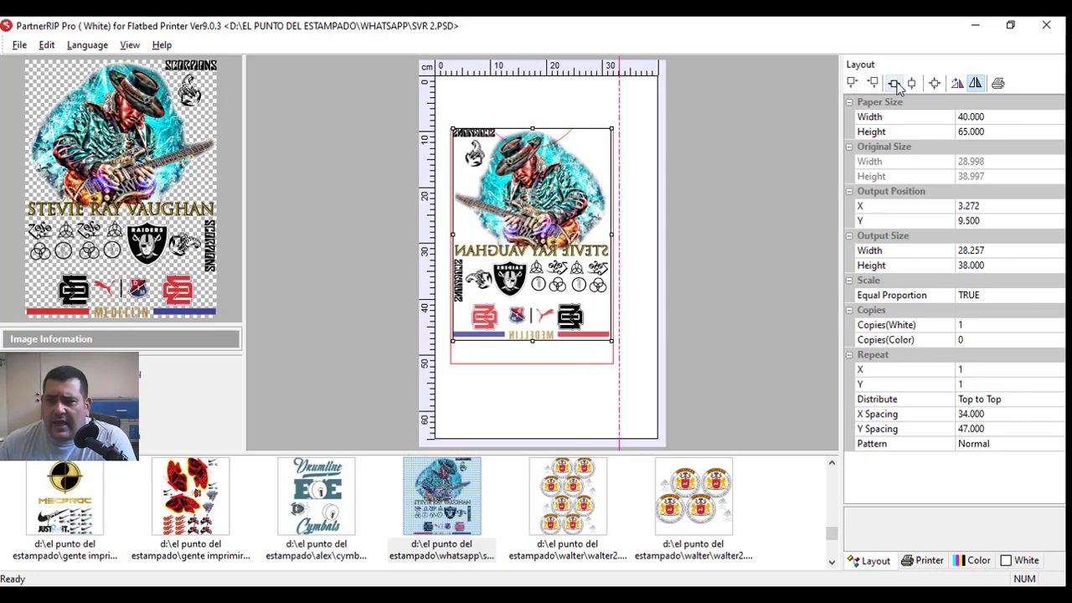
left_click(912, 82)
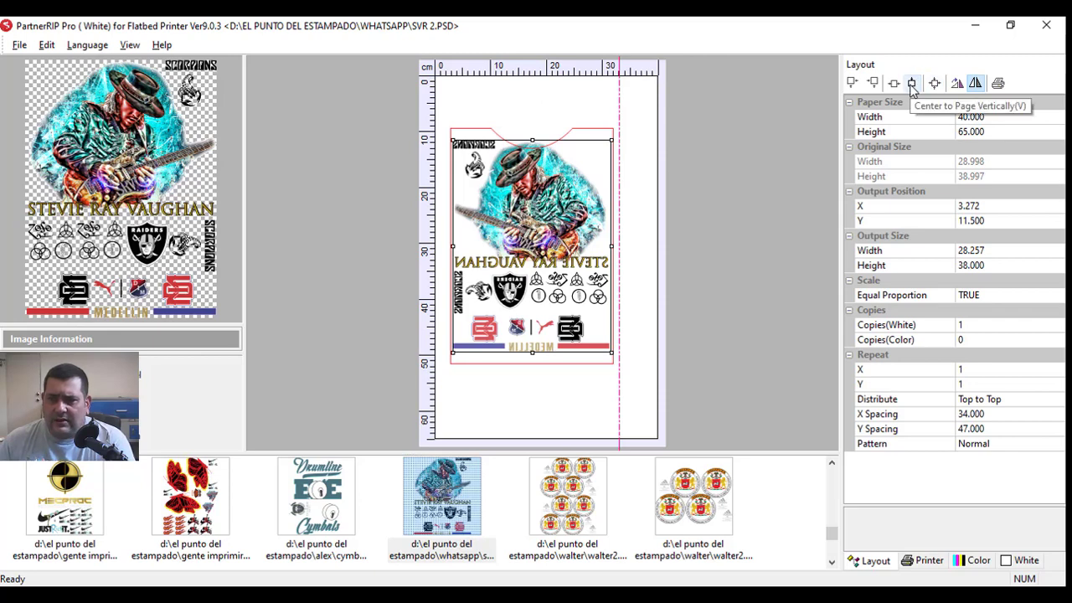
left_click(852, 83)
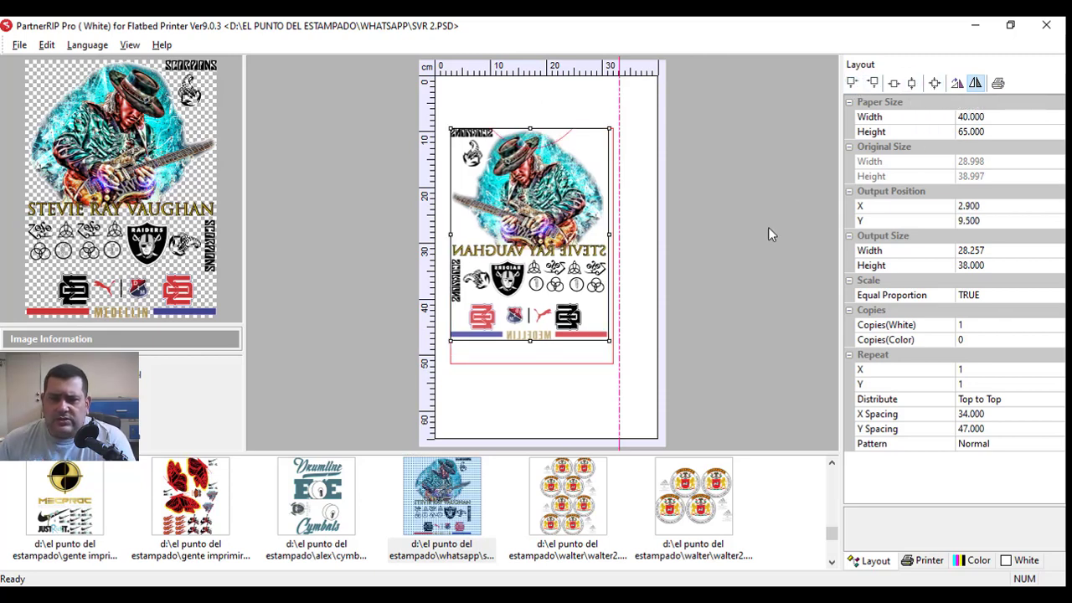
- Rotate the artwork through a full turn in 90° steps and switch its horizontal mirroring off and back on
left_click(957, 84)
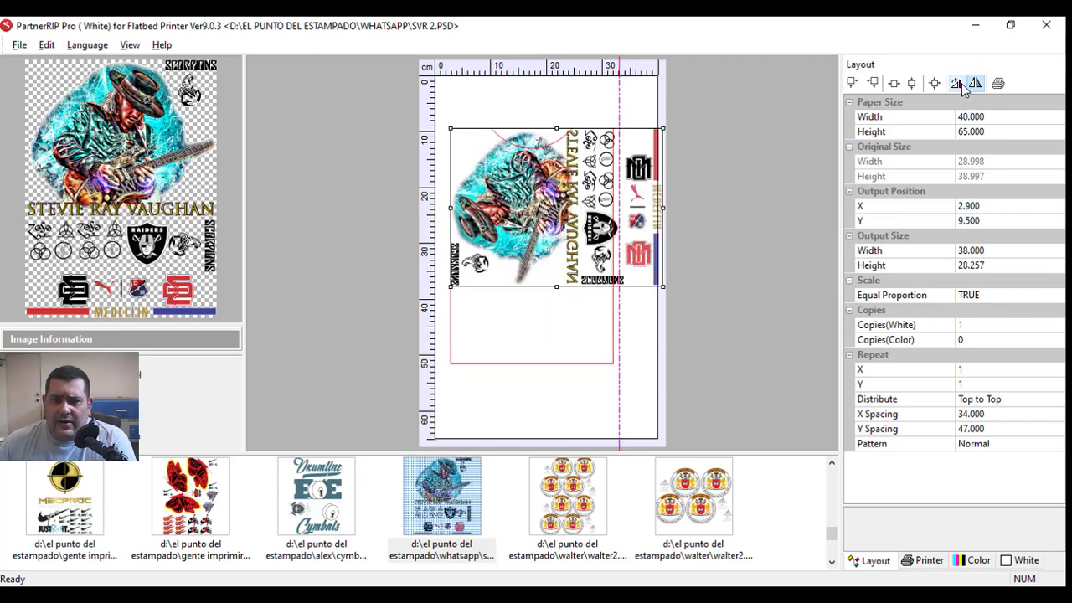
left_click(961, 85)
left_click(962, 85)
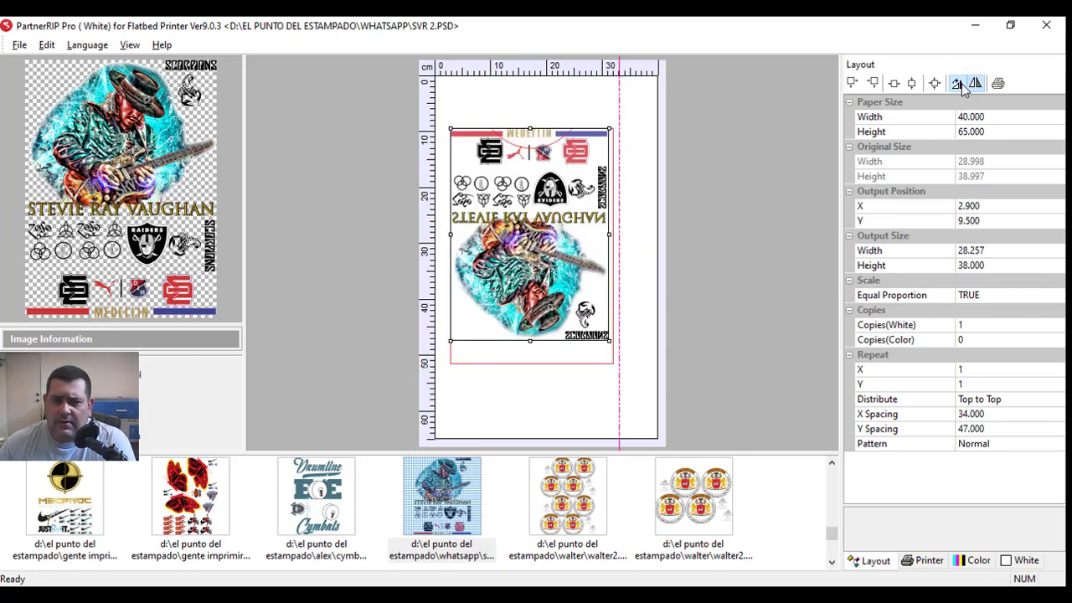
left_click(959, 84)
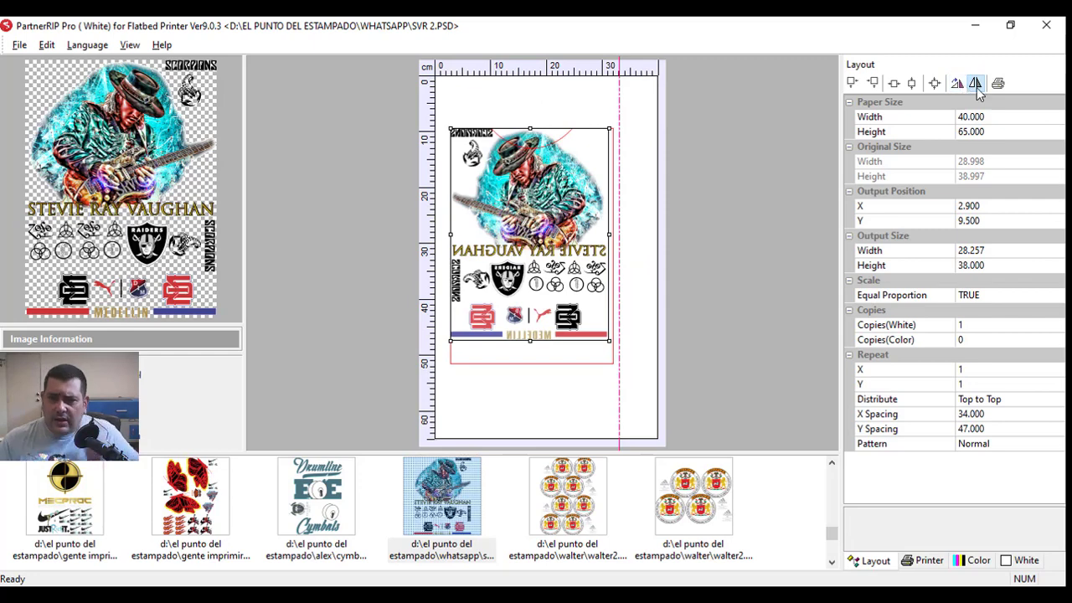
left_click(975, 84)
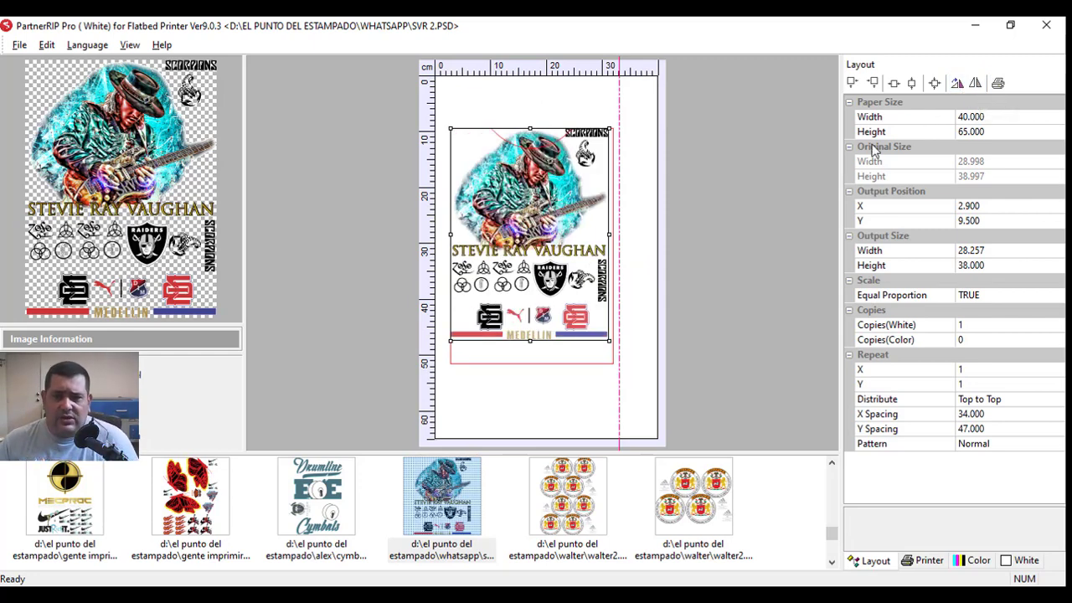
left_click(975, 84)
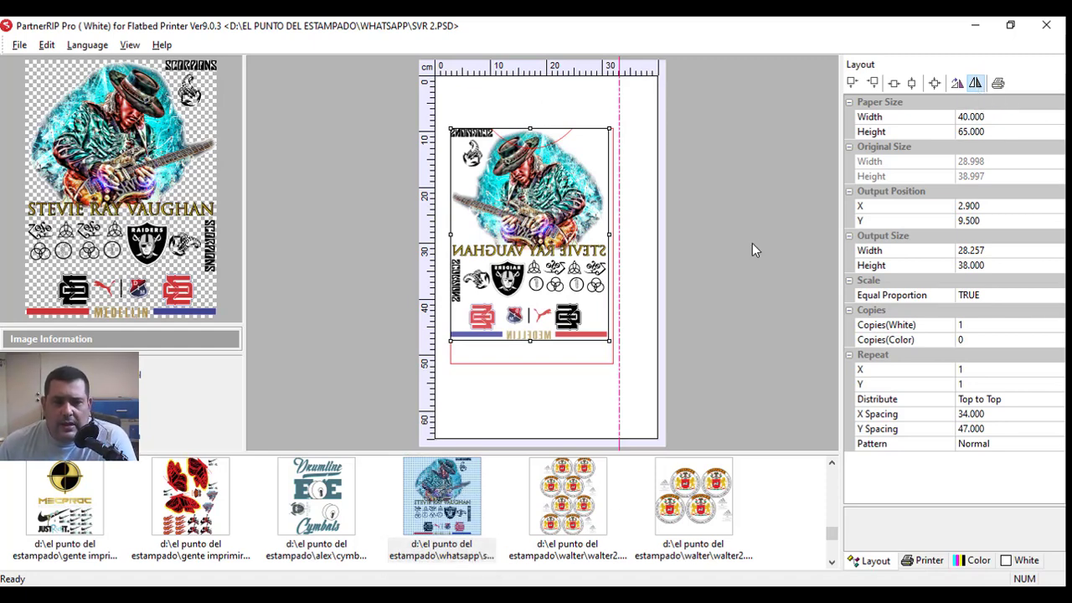
- Compare the mirroring and placement of the asoafuza 10cm.psd, SVR 2.psd and asoafuza 10cm solo 4.psd designs
left_click(544, 500)
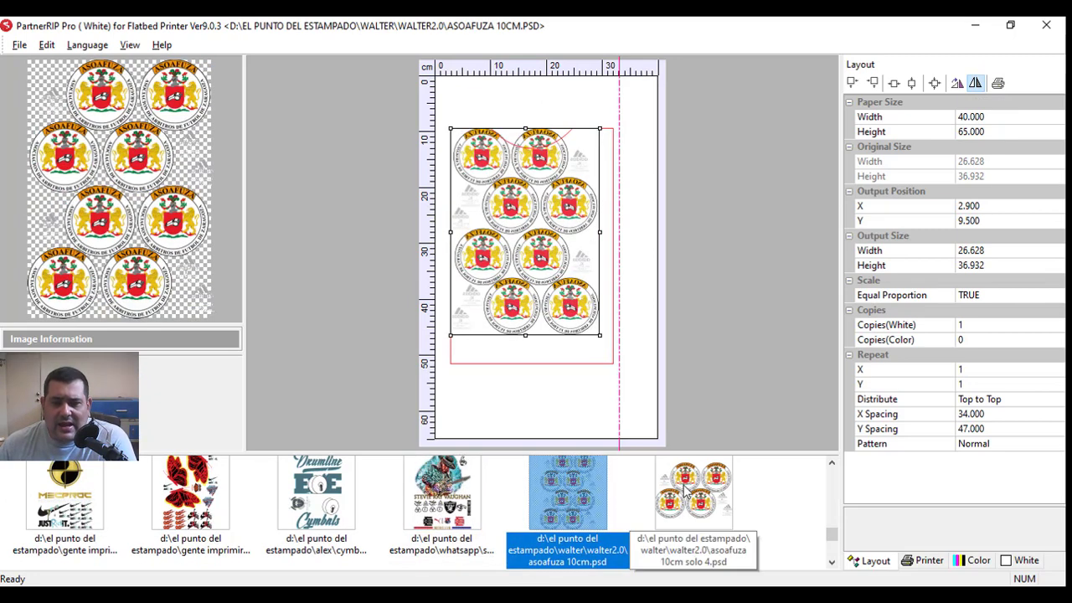
left_click(440, 495)
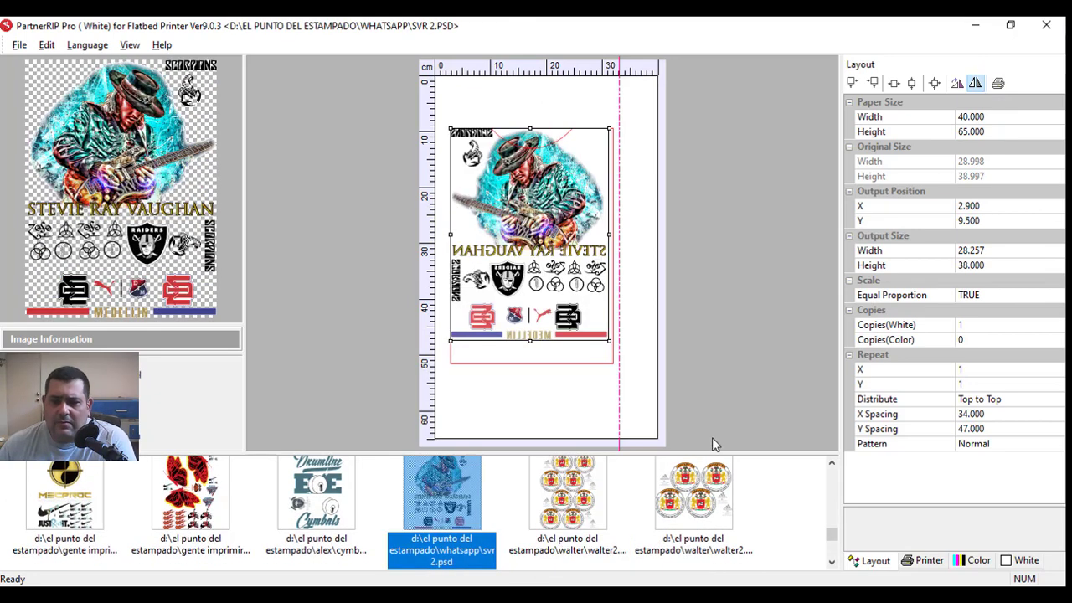
left_click(686, 494)
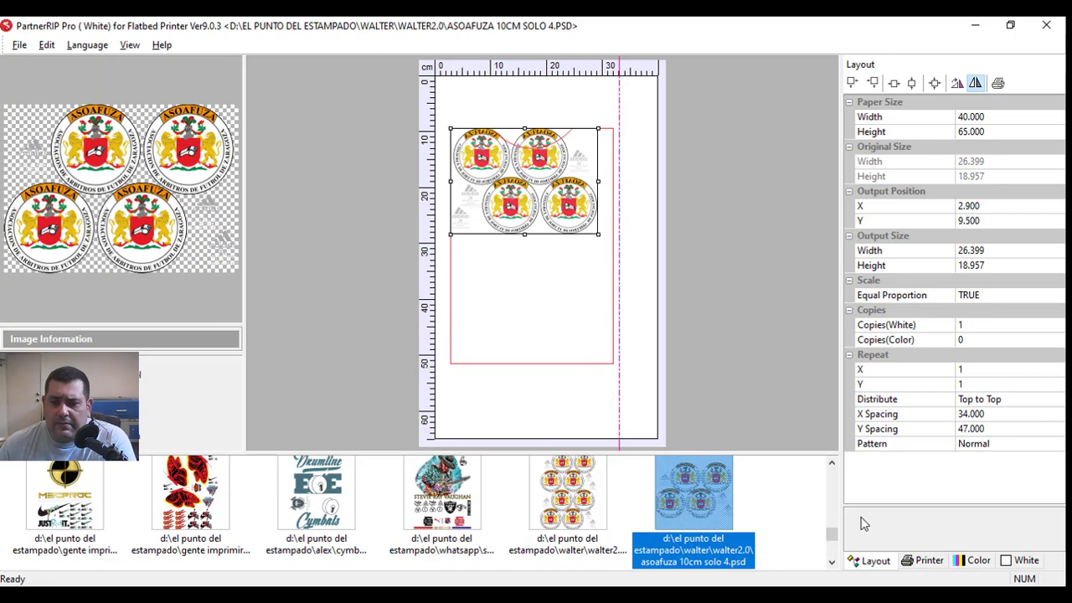
- Select the 12.psd artwork and mirror it horizontally
left_click_drag(833, 536, 832, 551)
left_click(691, 518)
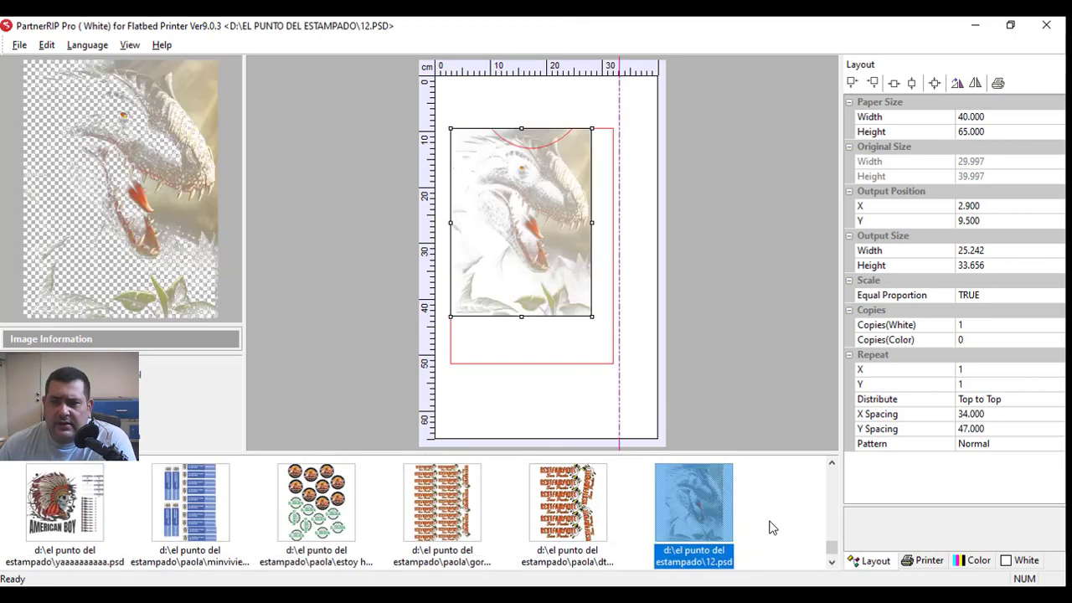
left_click(976, 84)
- Check the mirroring of dtf - copia.png and gorra punto corazon.png, and reselect the SVR 2.psd artwork
left_click(583, 519)
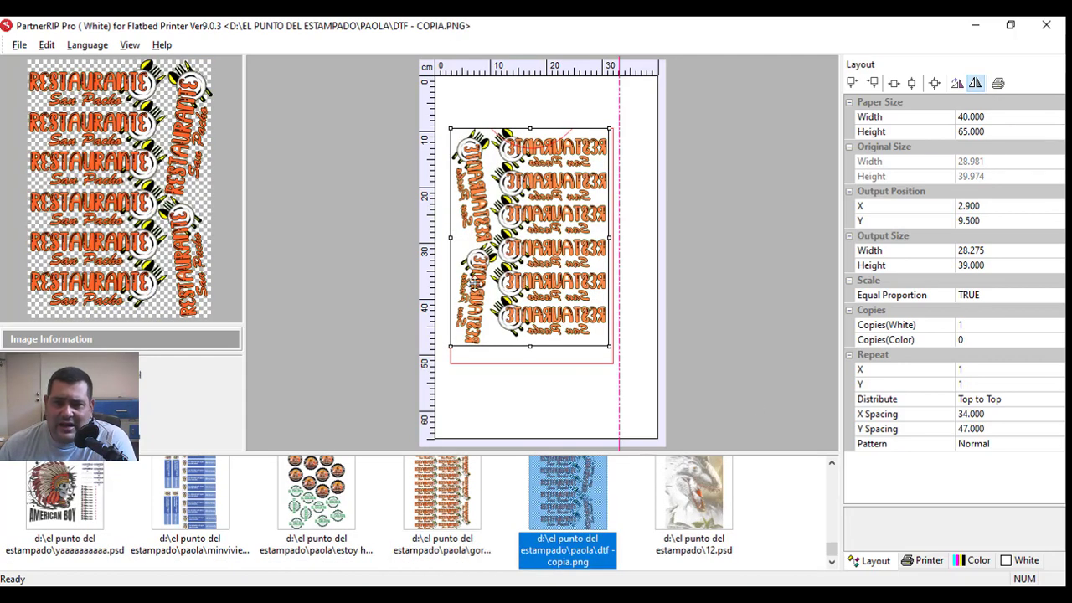
left_click(472, 492)
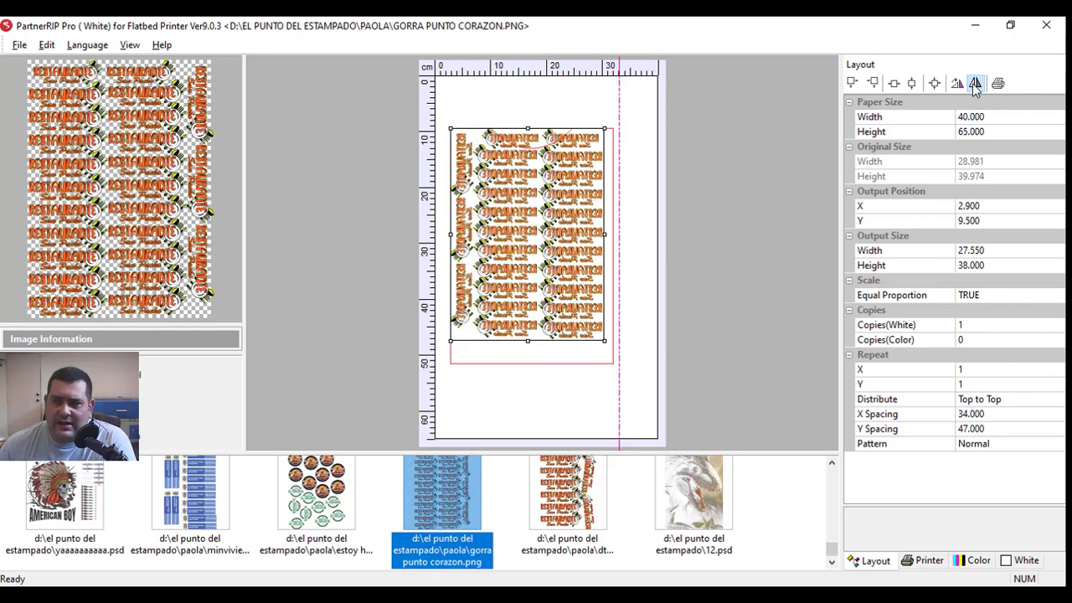
scroll(830, 538, "up", 1)
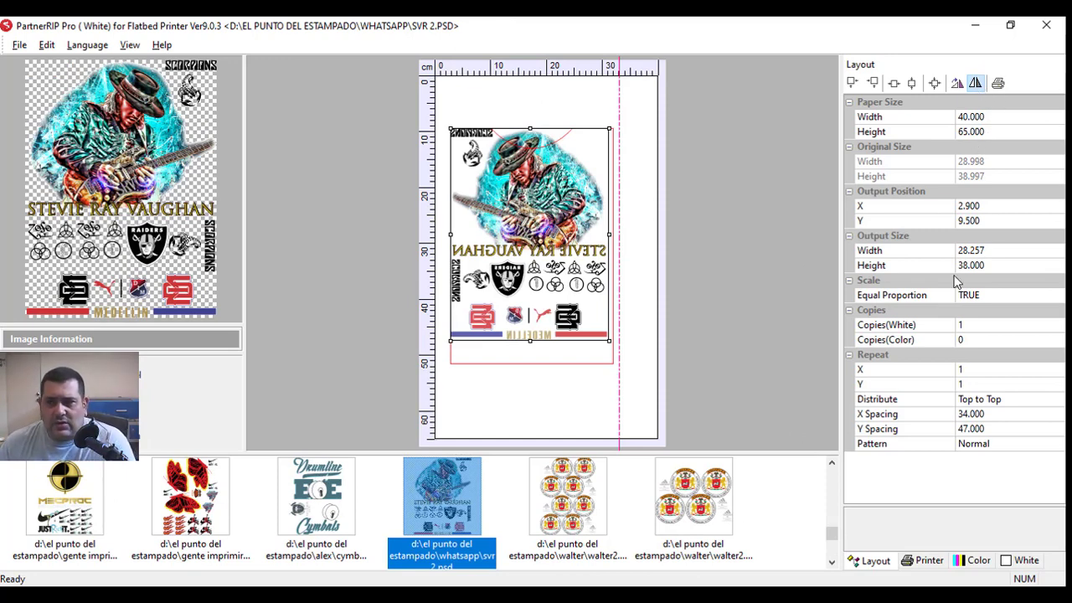
- Review the SVR 2.psd artwork's current print settings in the Print dialog and close it without printing
left_click(999, 84)
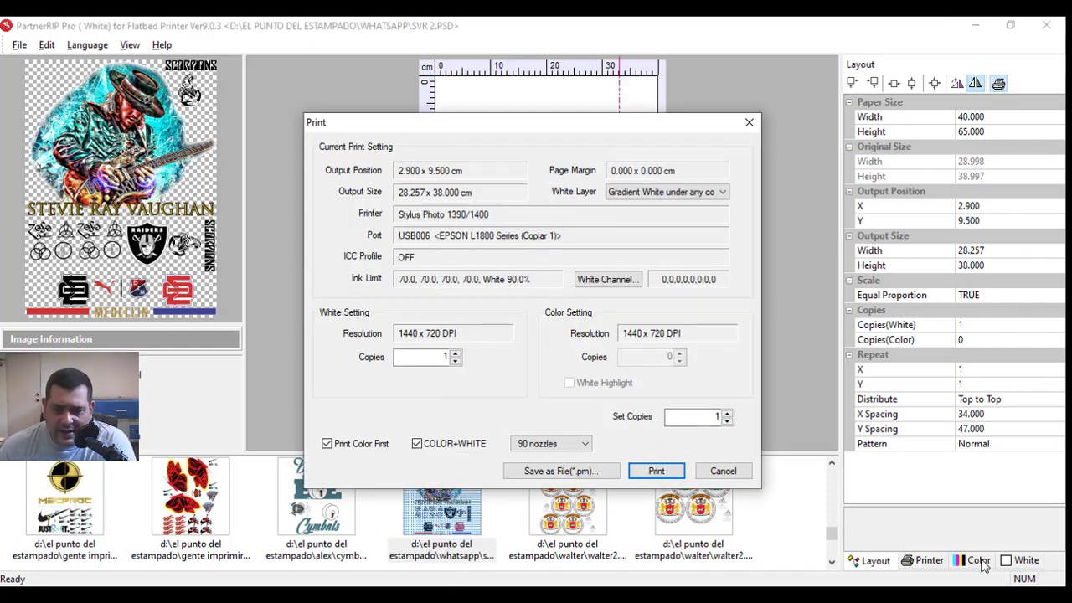
left_click(748, 122)
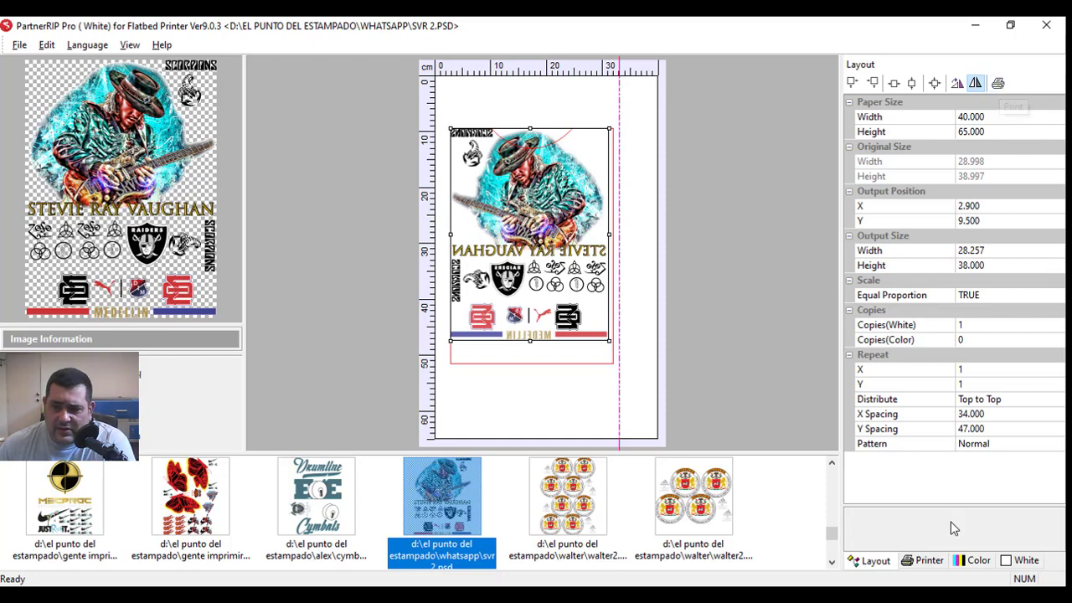
- Open the printer settings and review the Spooler options, keeping Start printing immediately
left_click(921, 560)
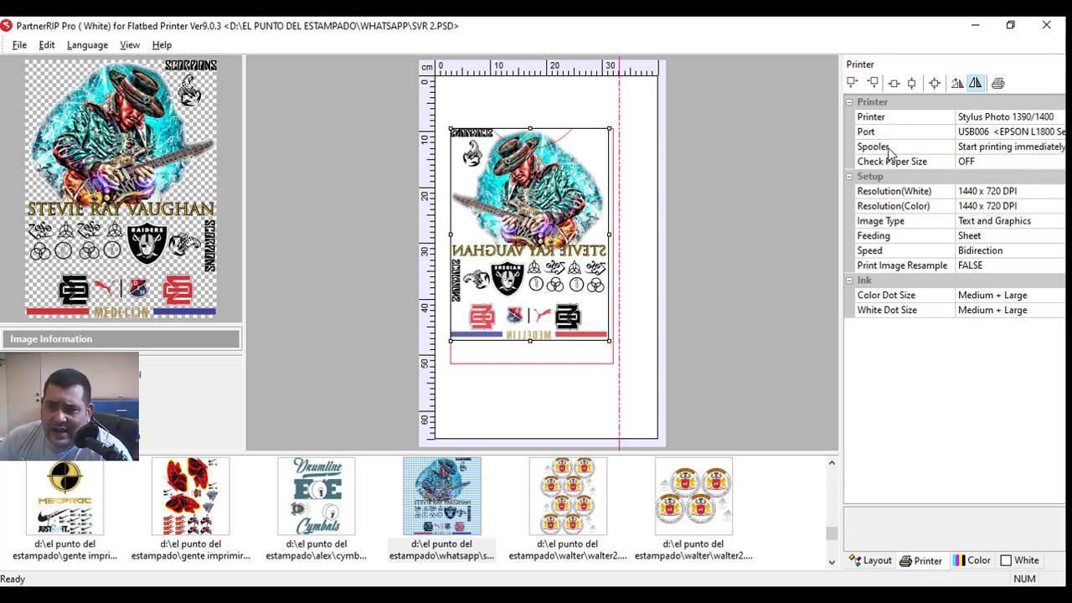
left_click(998, 151)
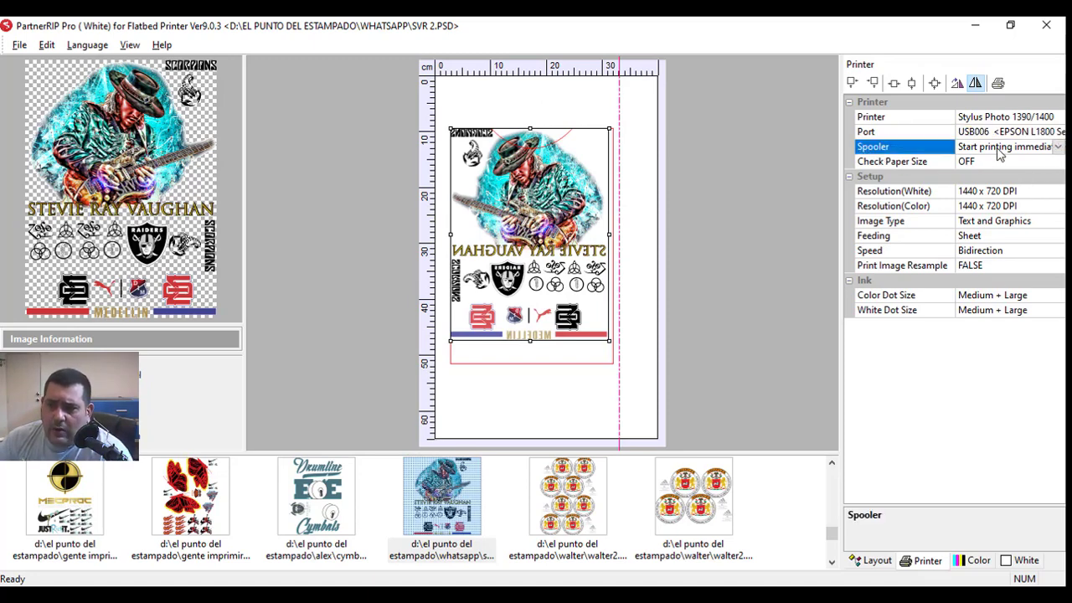
left_click(1058, 148)
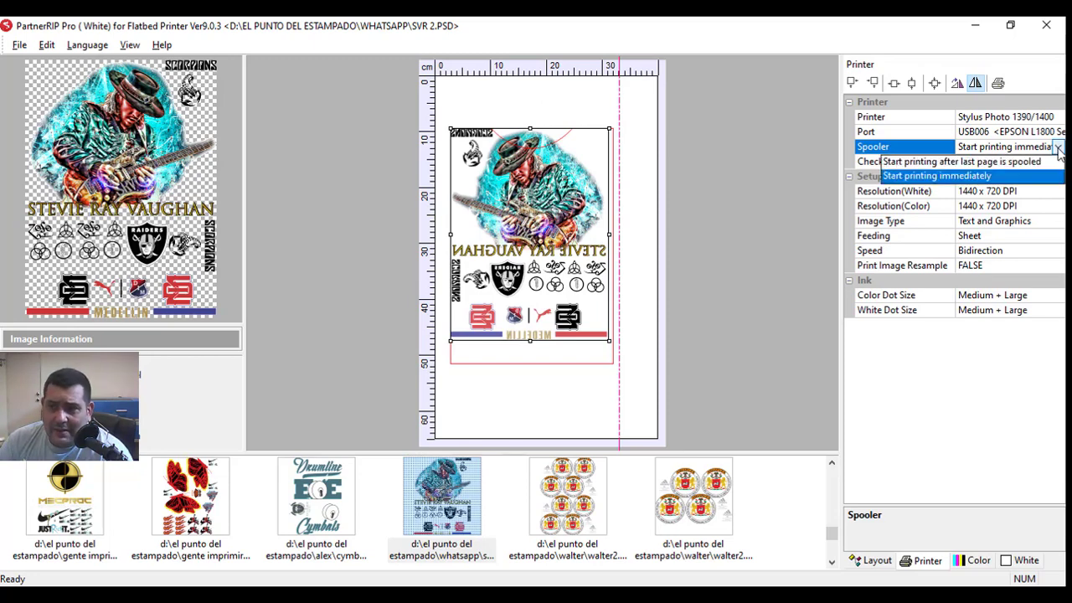
left_click(1060, 149)
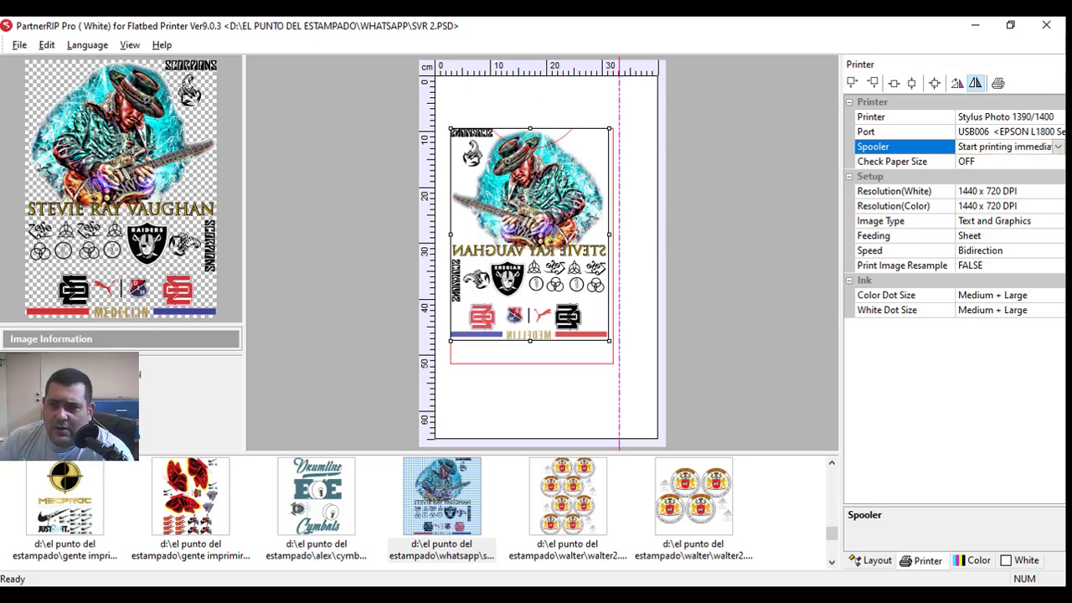
left_click(1059, 149)
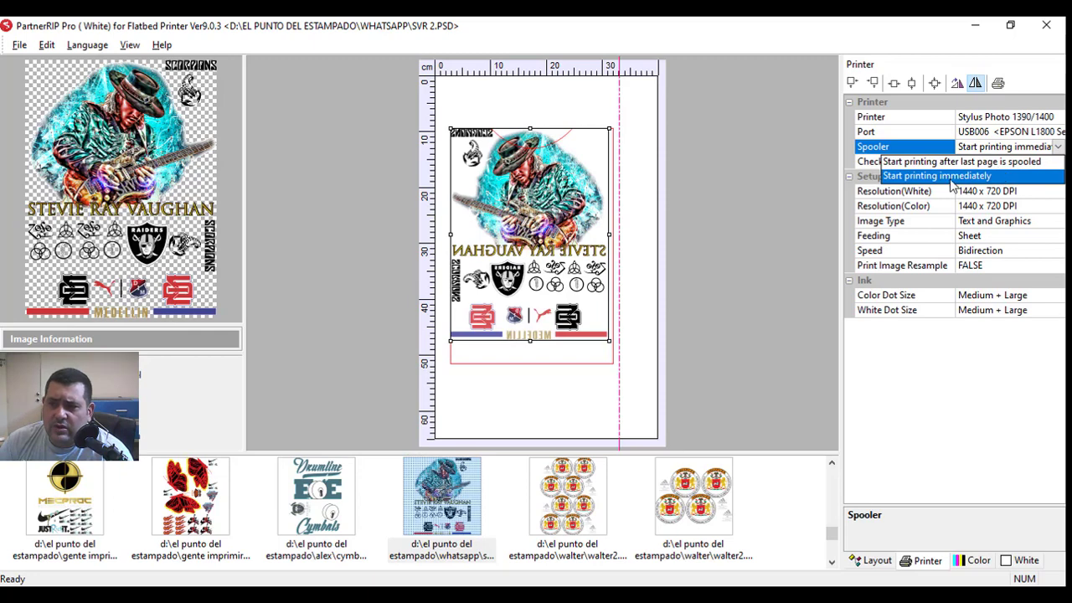
left_click(934, 181)
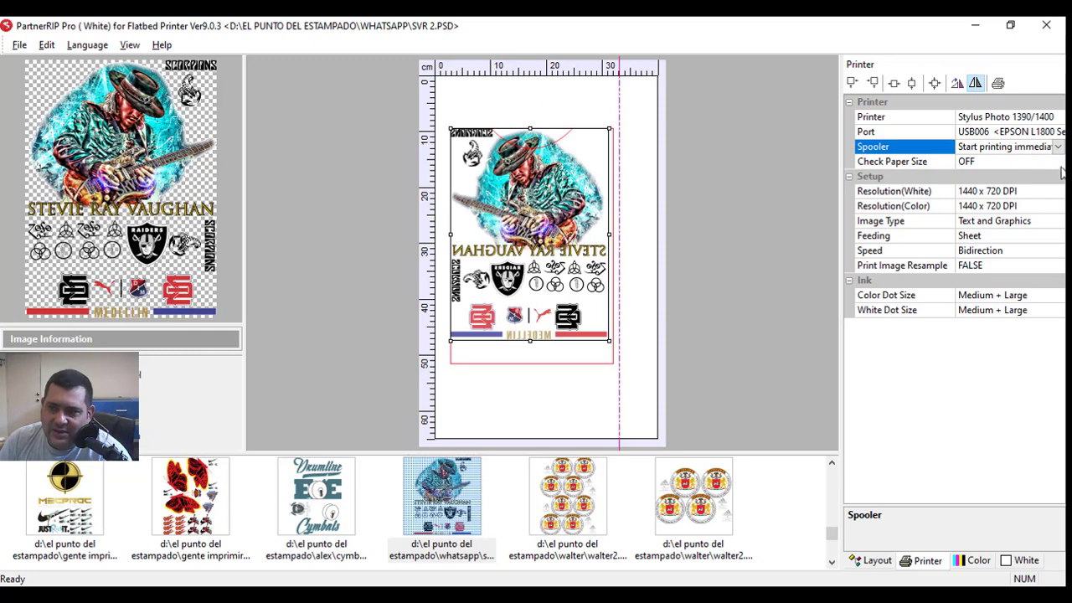
- Switch the Spooler to Start printing after last page is spooled and back to Start printing immediately
left_click(1058, 147)
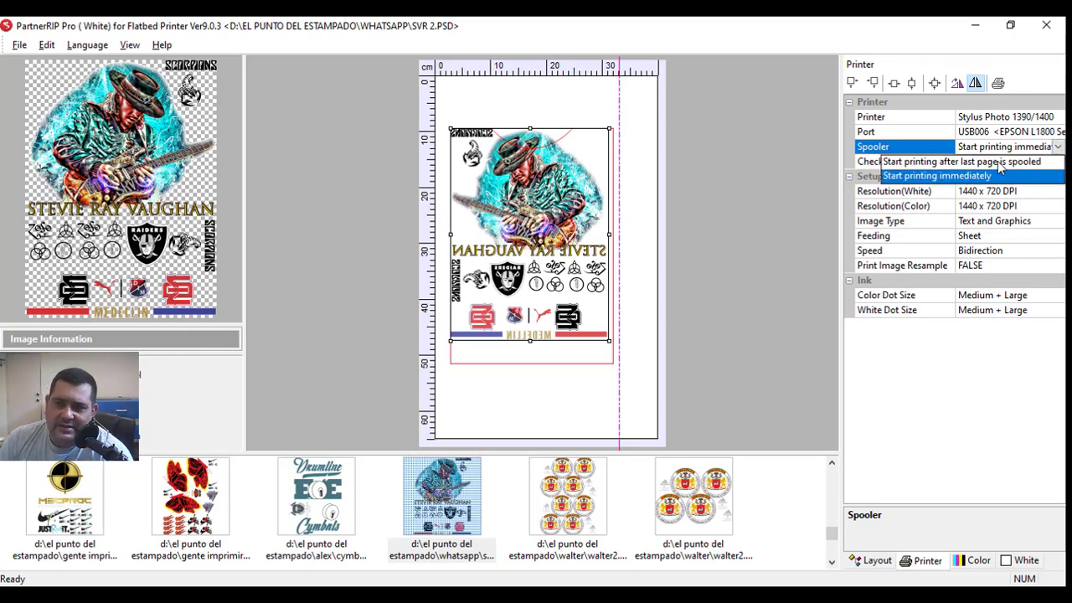
left_click(998, 163)
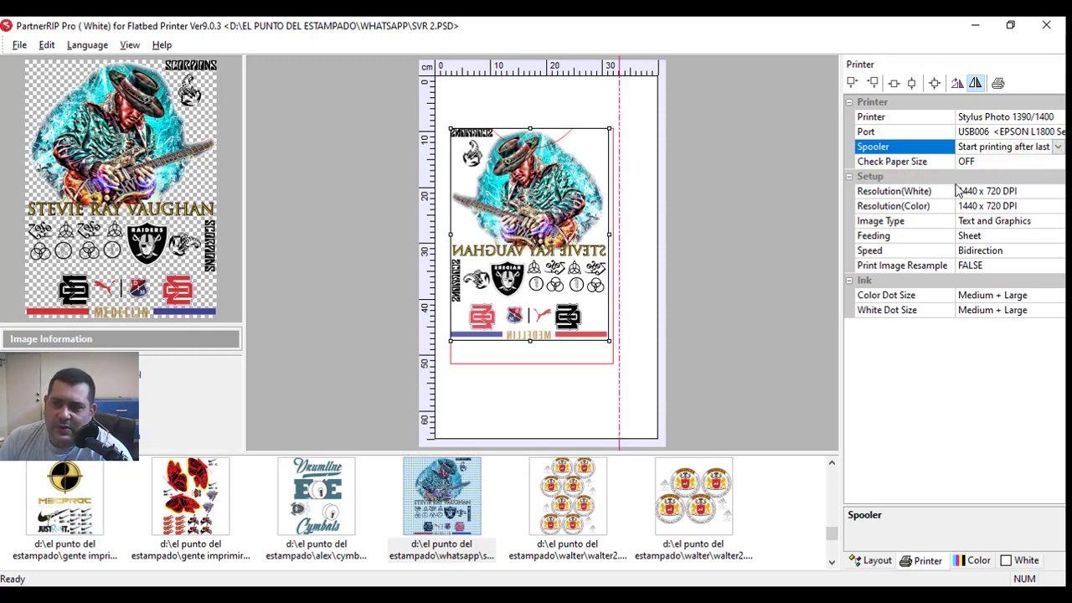
left_click(1058, 146)
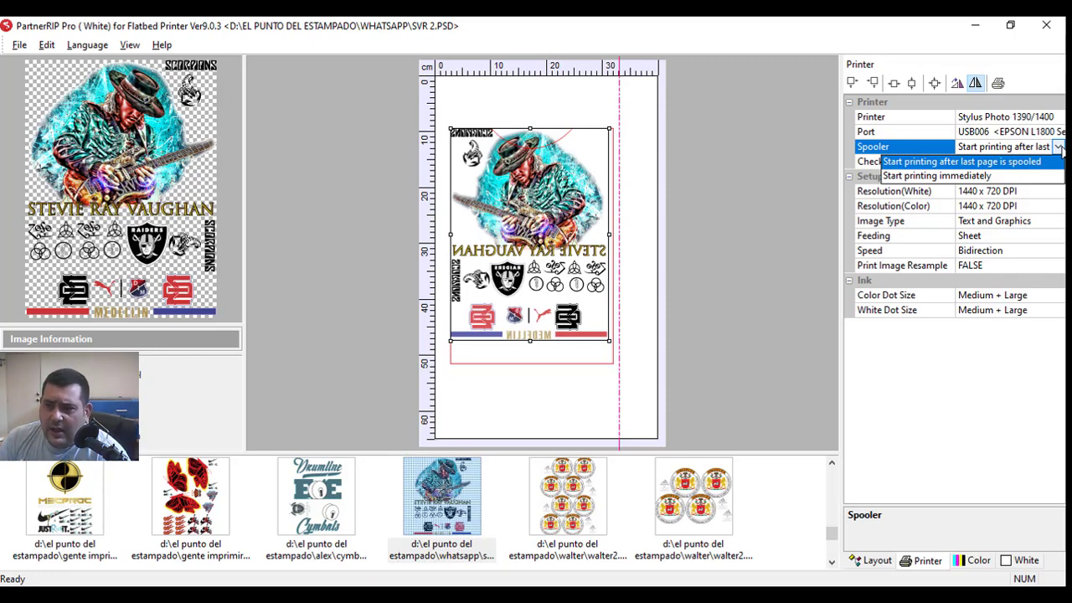
left_click(1058, 149)
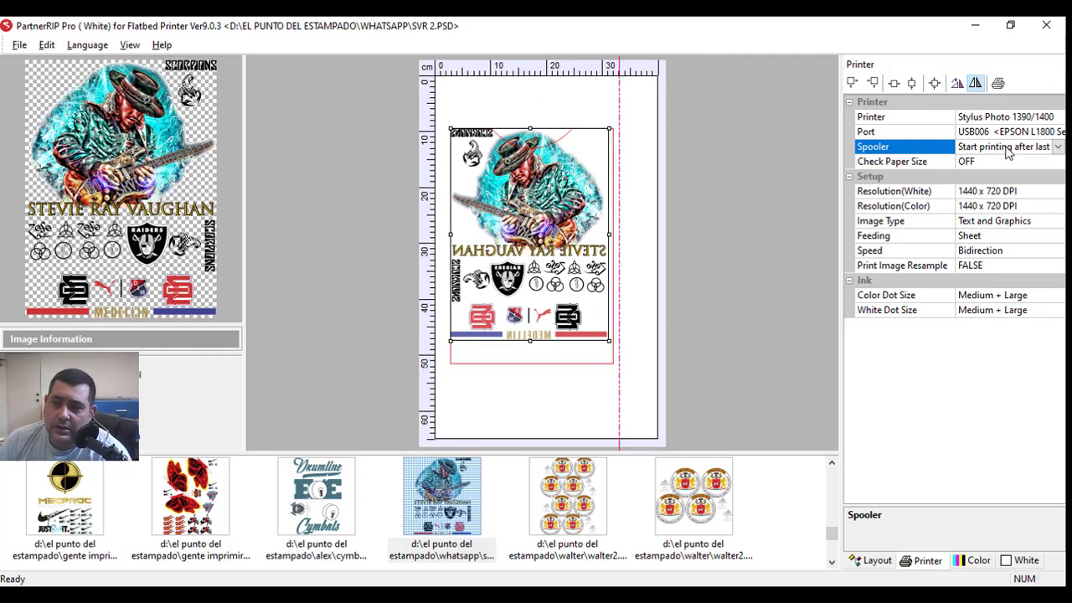
left_click(1057, 147)
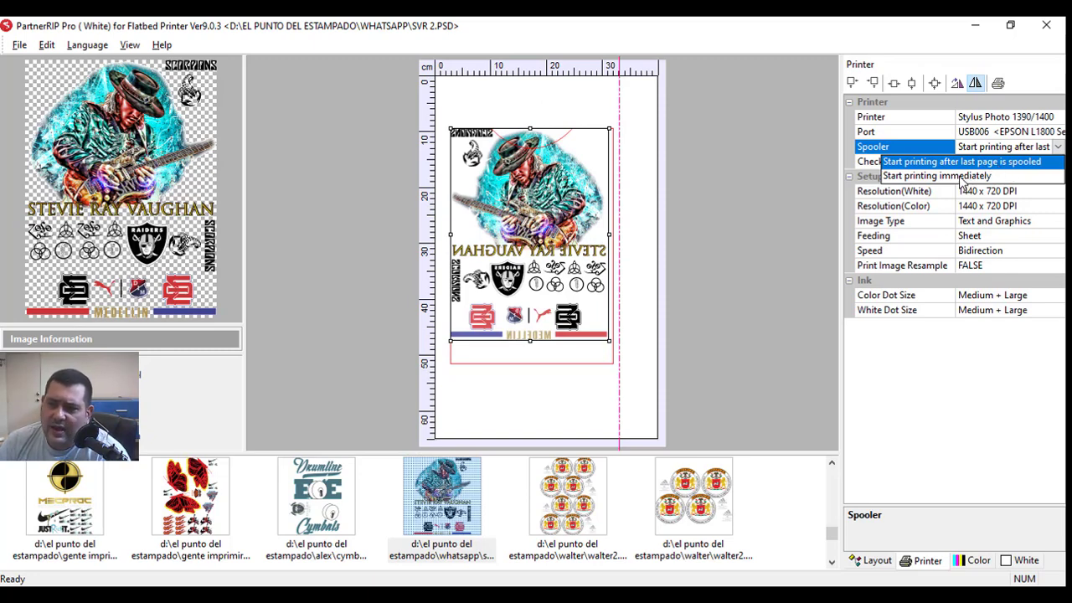
left_click(963, 178)
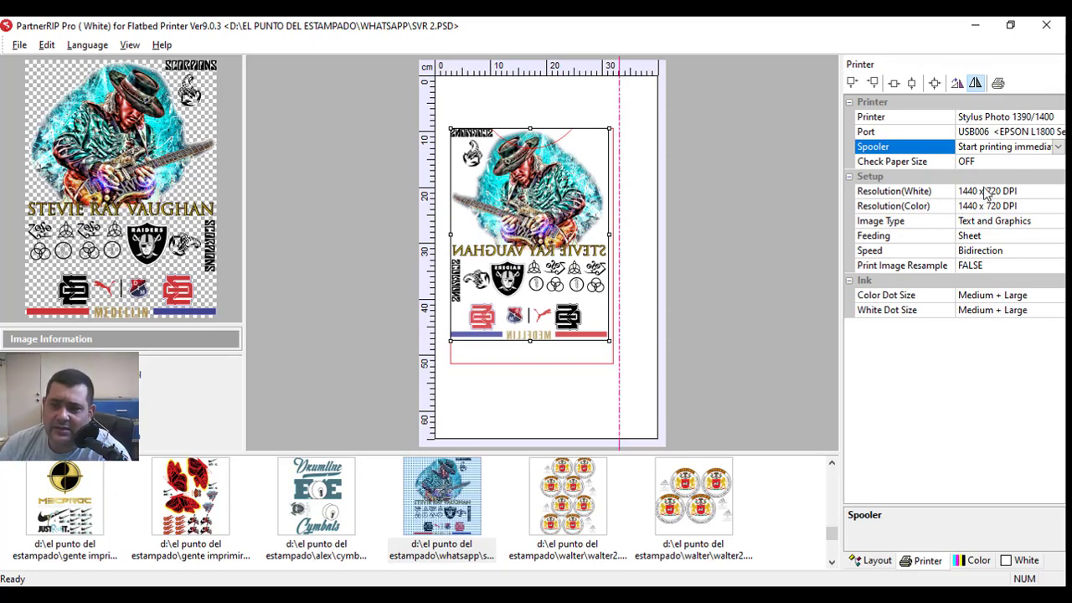
- Review the Check Paper Size options and the available white-ink resolutions without changing either setting
left_click(880, 163)
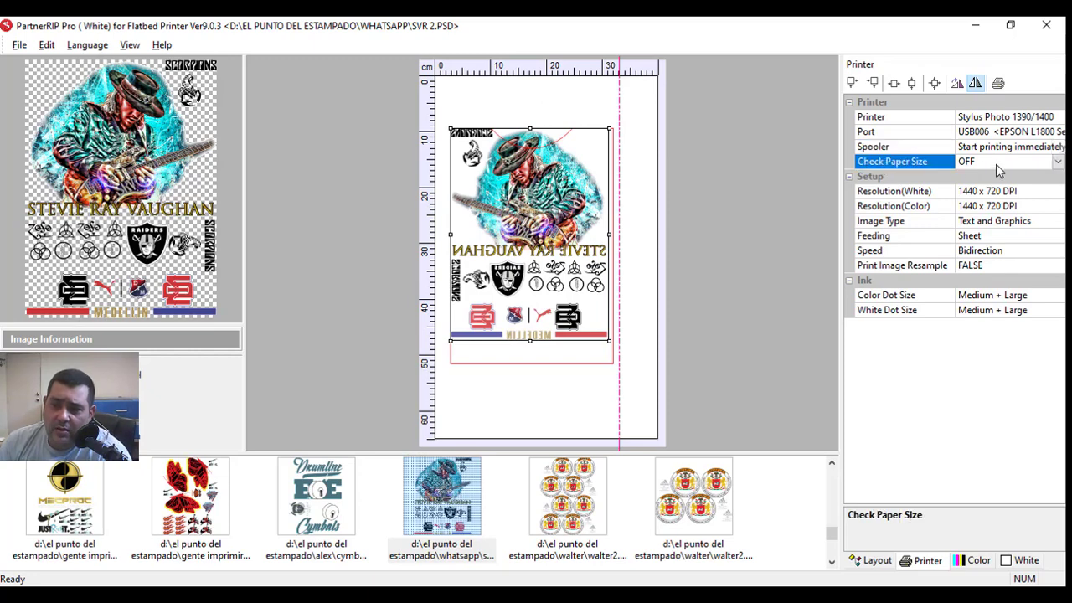
left_click(1058, 163)
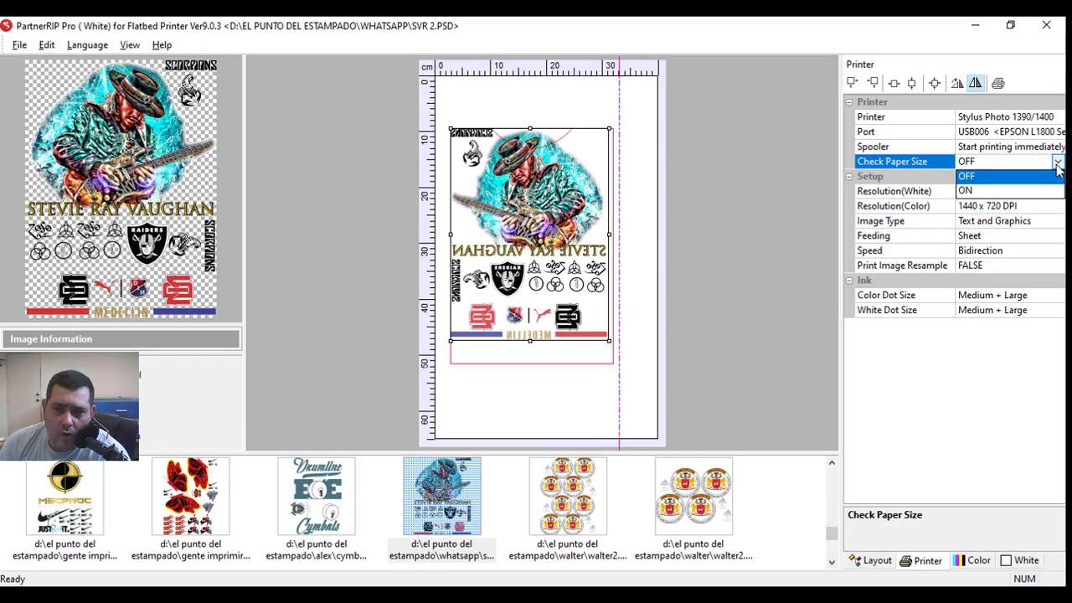
left_click(1056, 169)
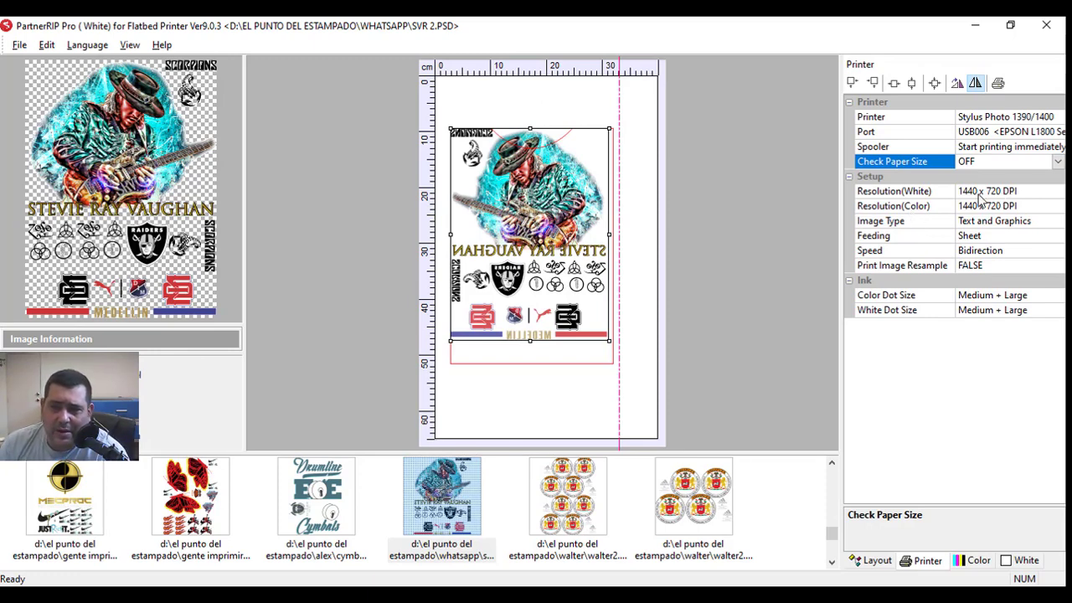
left_click(1030, 193)
left_click(1058, 192)
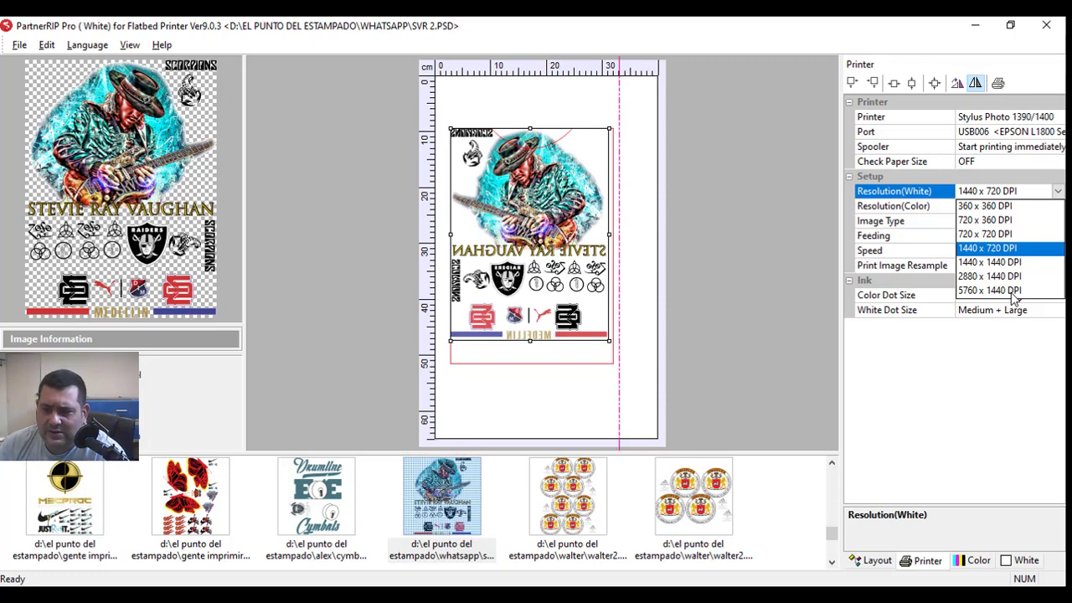
left_click(1058, 191)
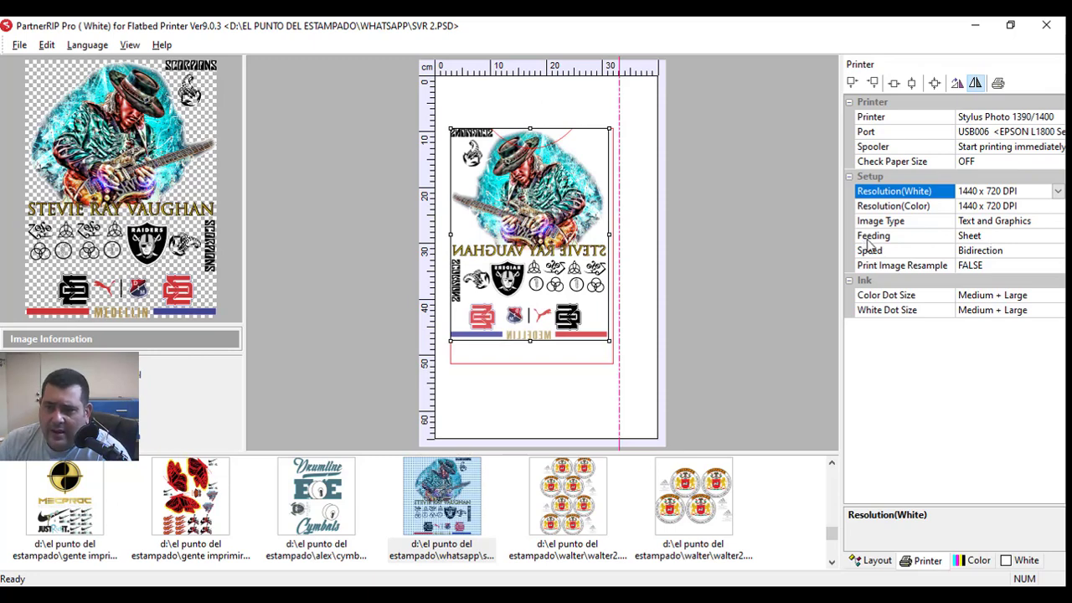
- Review the Feeding and Speed options, keeping Sheet feeding and Bidirection speed
left_click(1022, 241)
left_click(1057, 238)
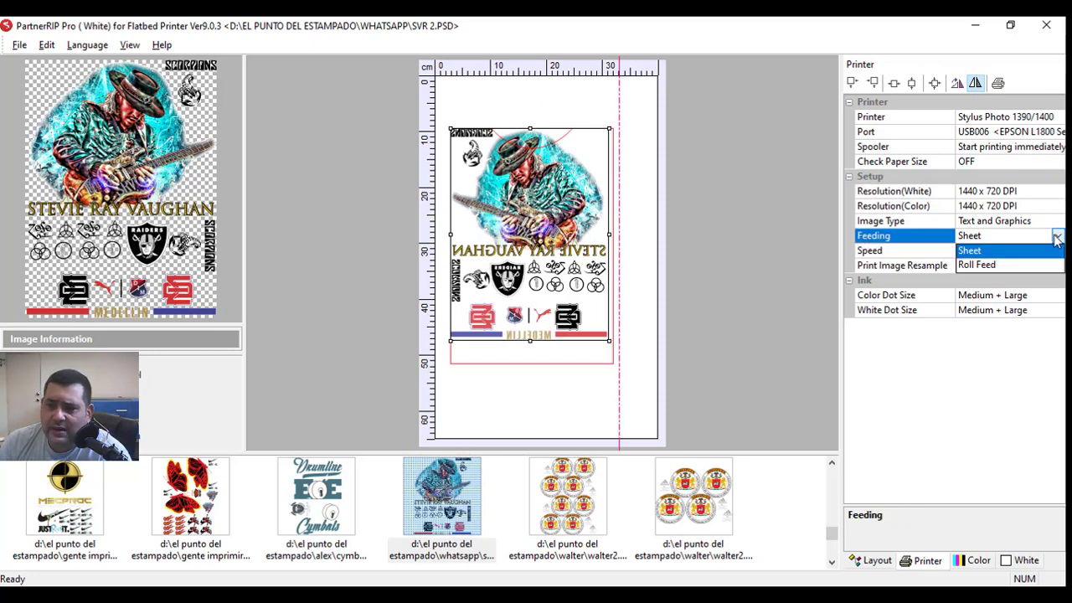
left_click(1057, 237)
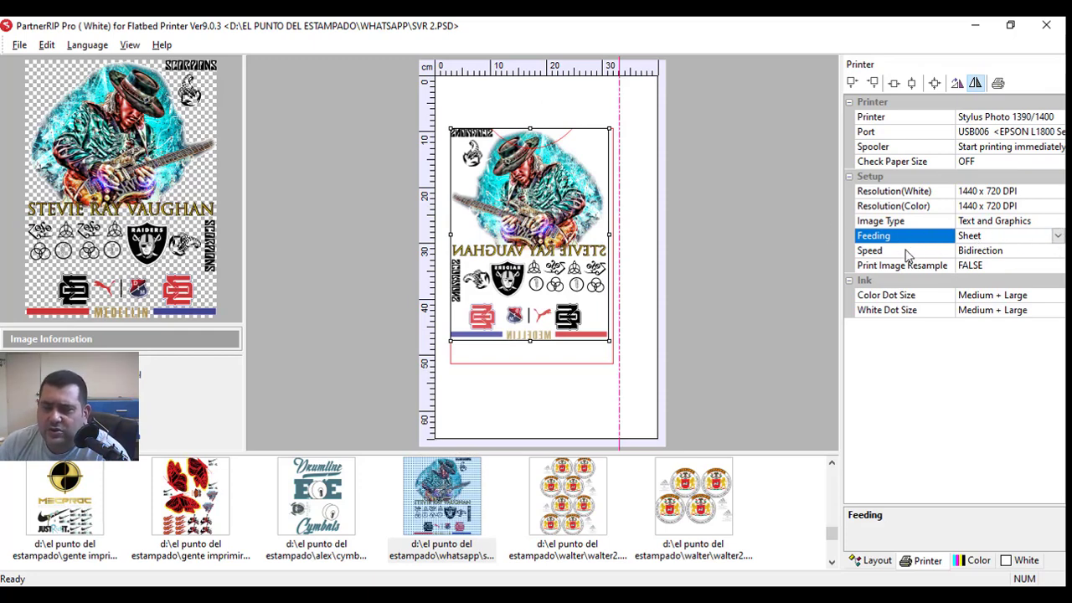
left_click(1015, 255)
left_click(1057, 251)
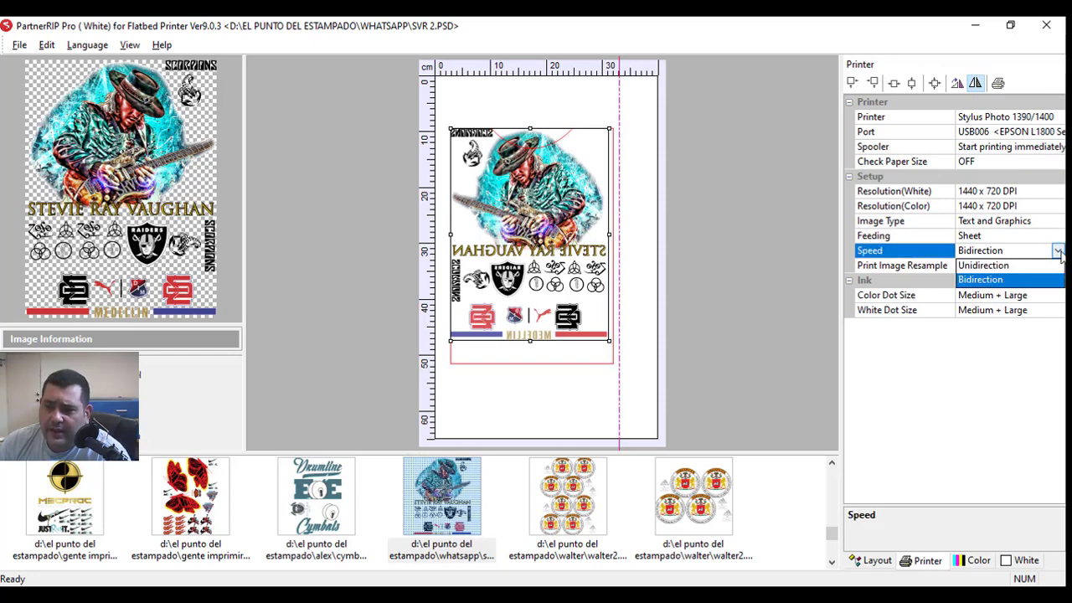
left_click(1058, 253)
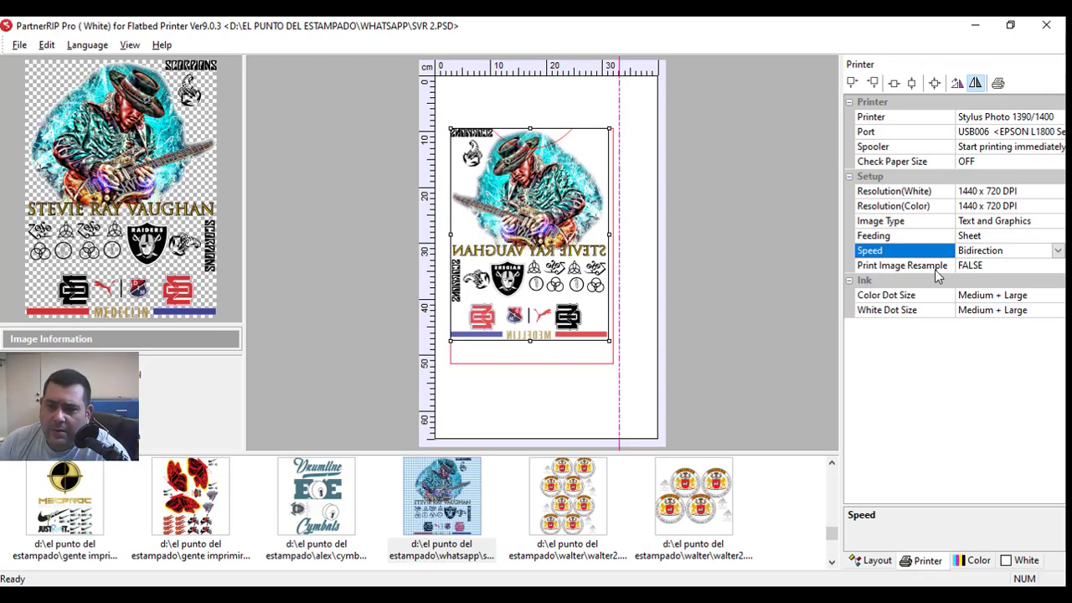
- Toggle Print Image Resample between TRUE and FALSE, leaving it set to TRUE
left_click(1011, 268)
left_click(1056, 266)
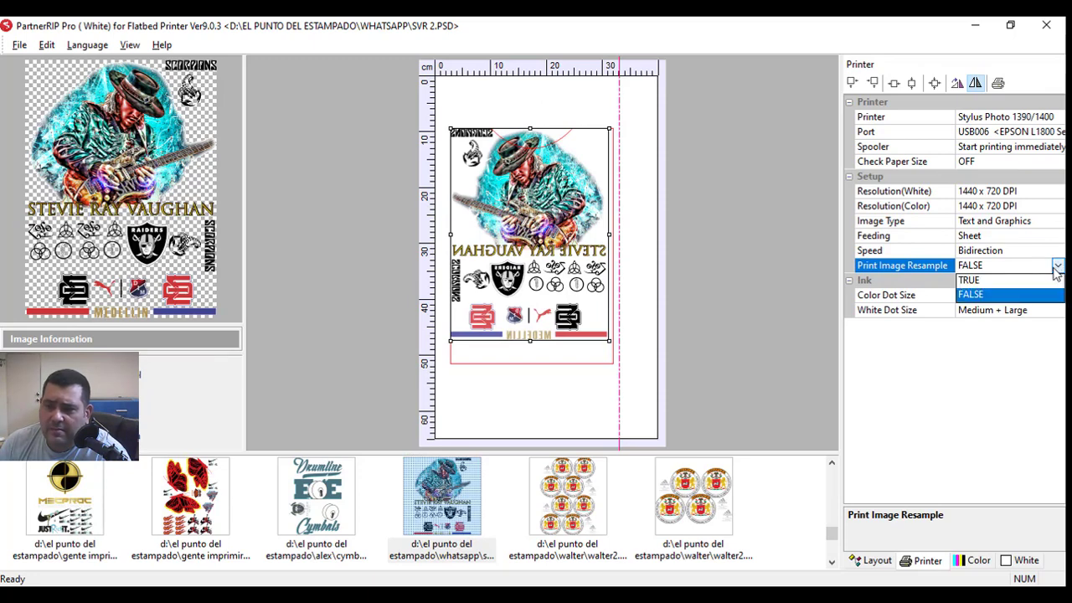
left_click(980, 281)
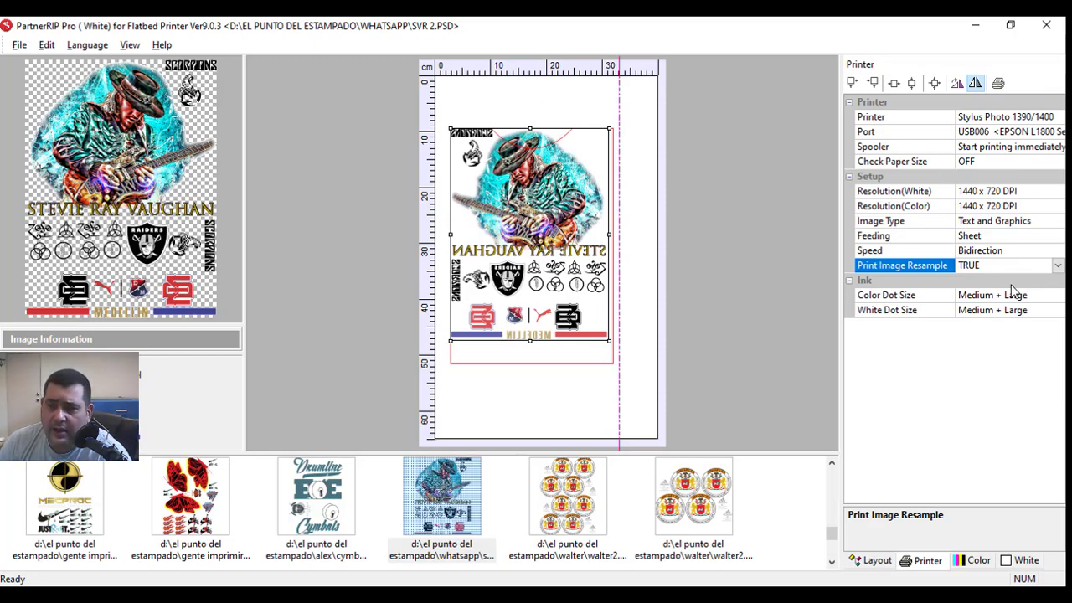
left_click(1057, 266)
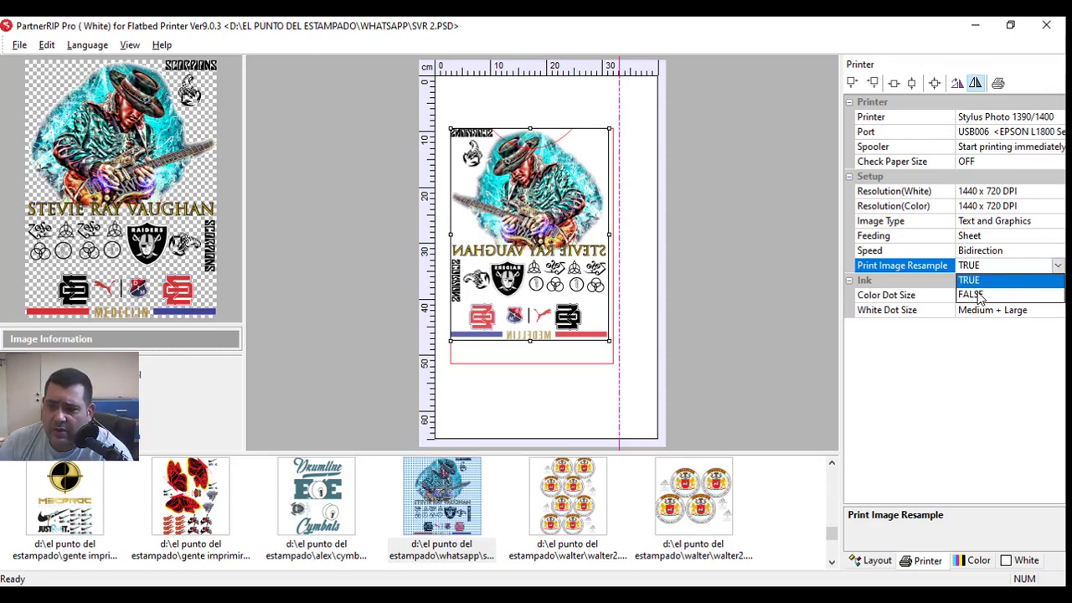
left_click(981, 294)
left_click(1058, 266)
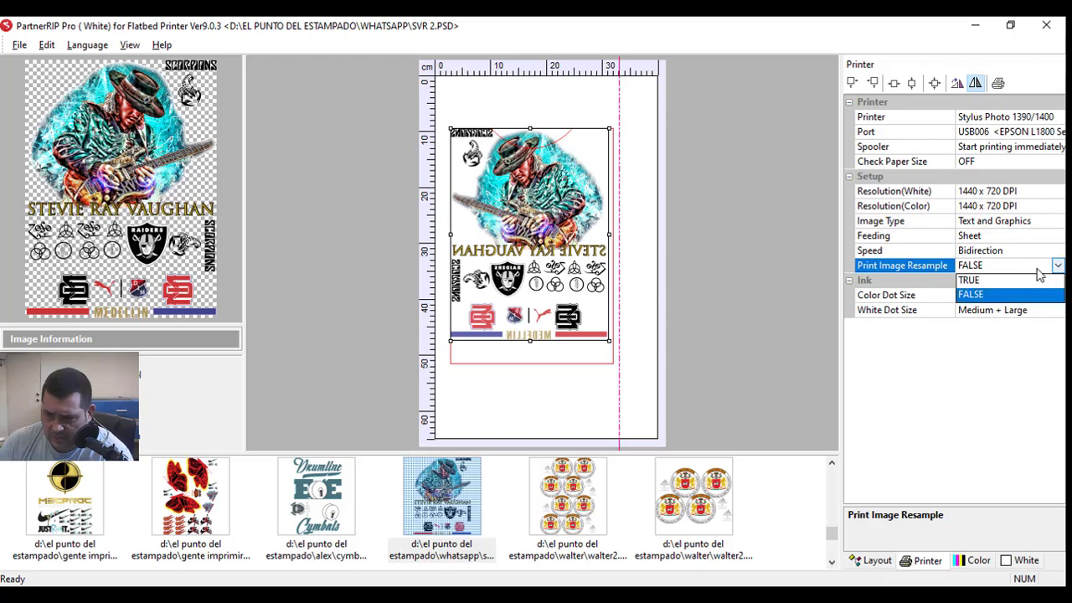
left_click(977, 295)
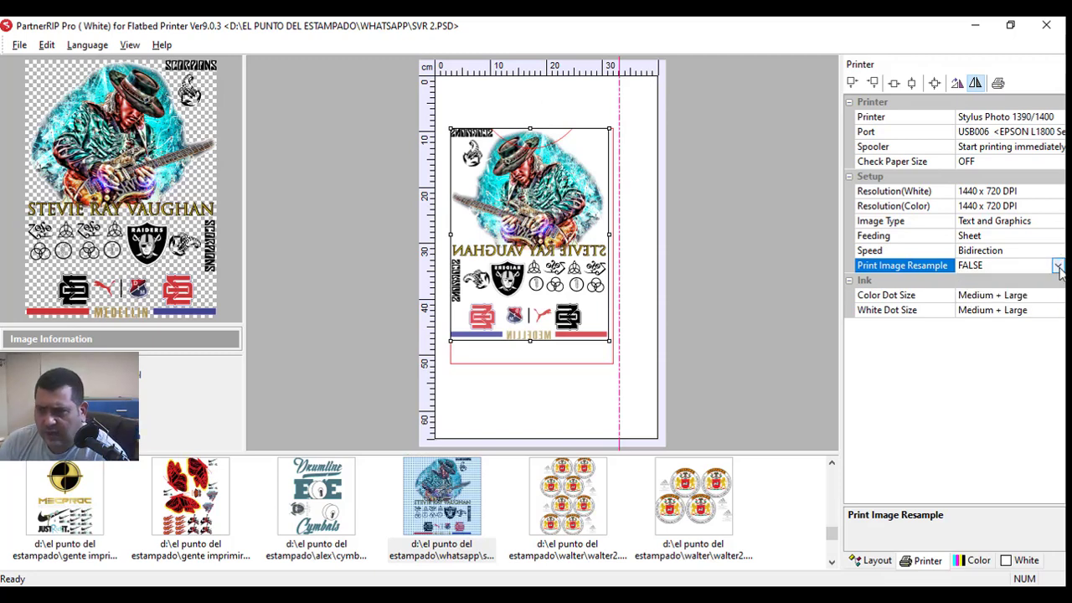
left_click(1058, 266)
left_click(977, 281)
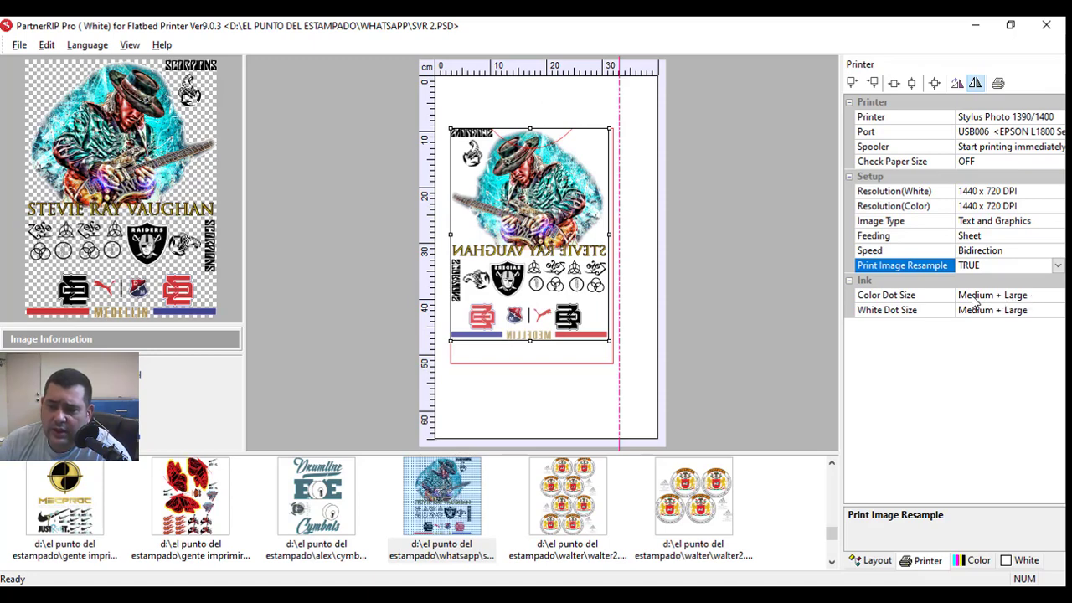
- Review the Color Dot Size options and keep Medium + Large selected
left_click(1043, 300)
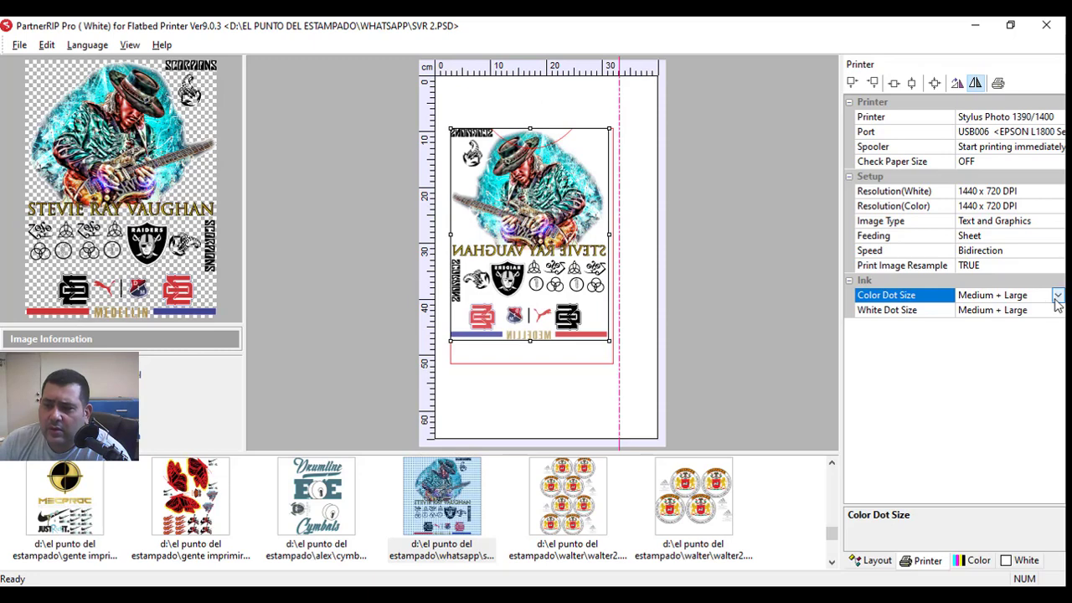
left_click(1057, 298)
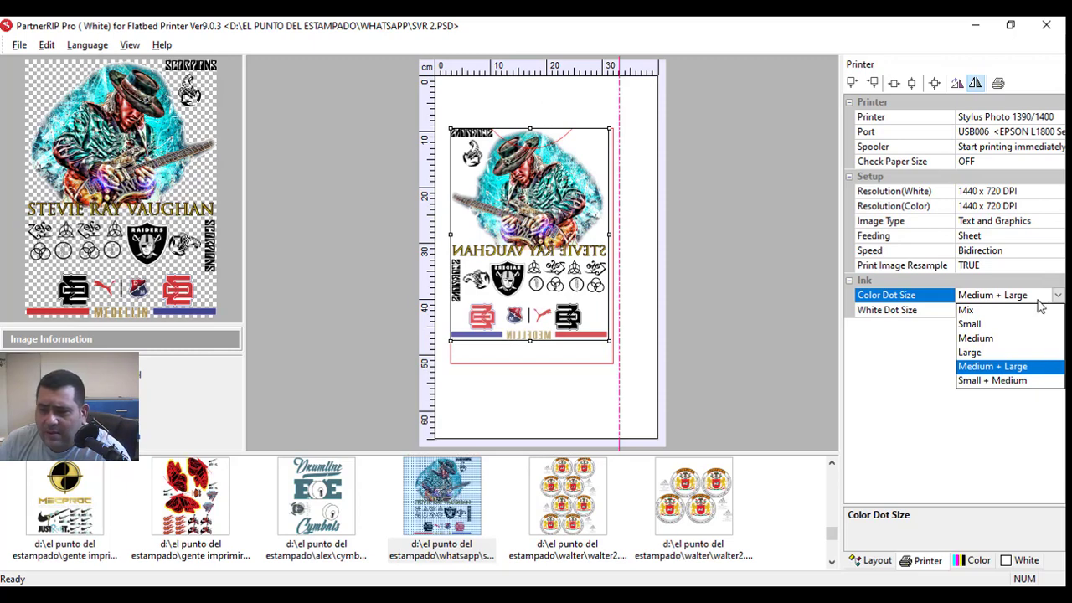
left_click(982, 369)
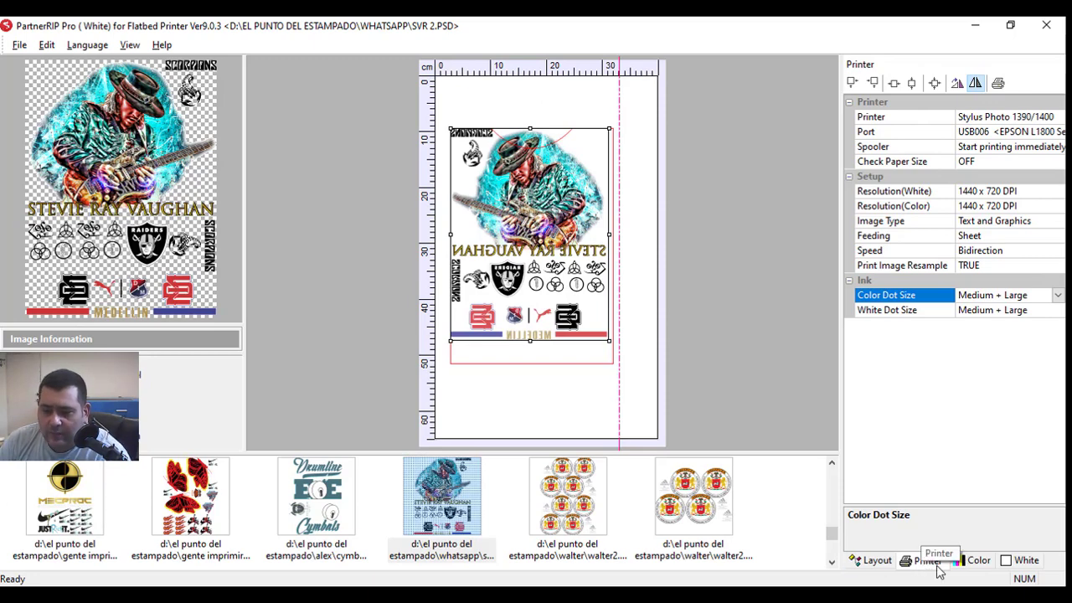
- Open the color management settings, switch the ink channel to YKLcLmMC, and set it back to YKWWMC
left_click(971, 560)
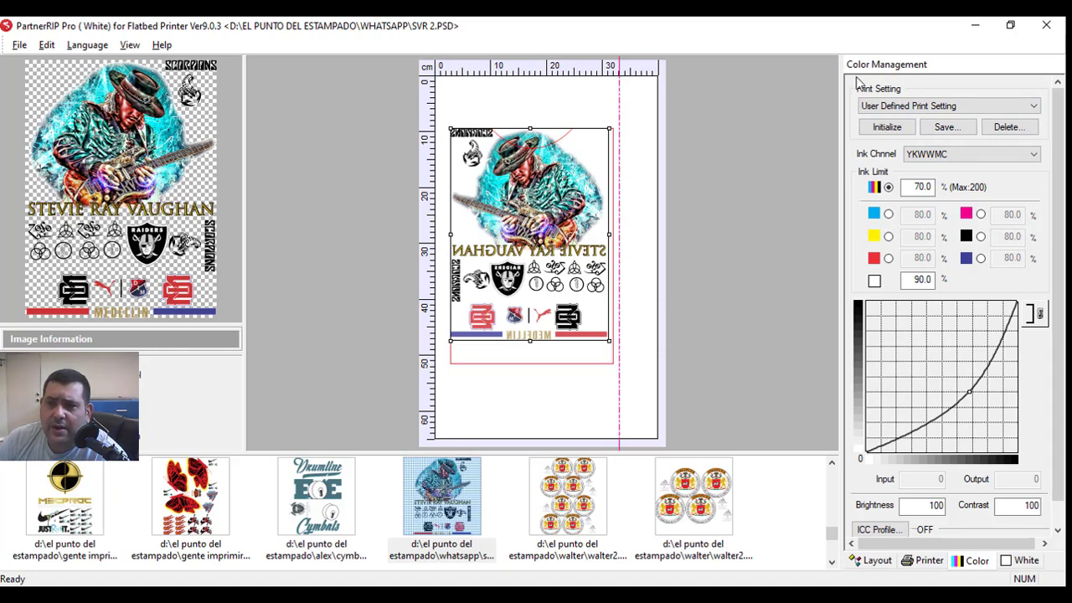
left_click(893, 131)
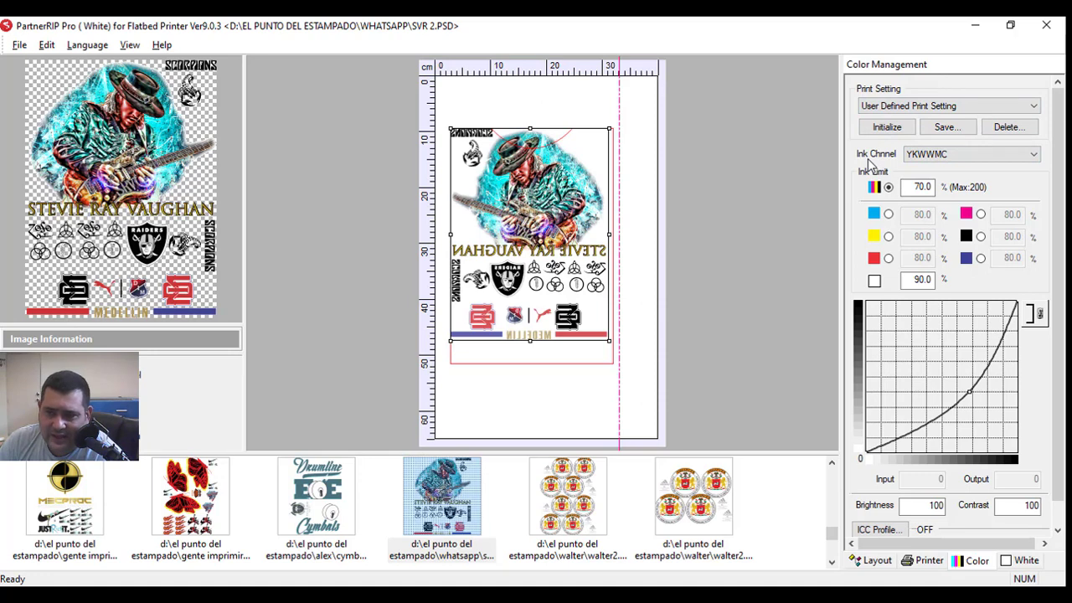
left_click(965, 160)
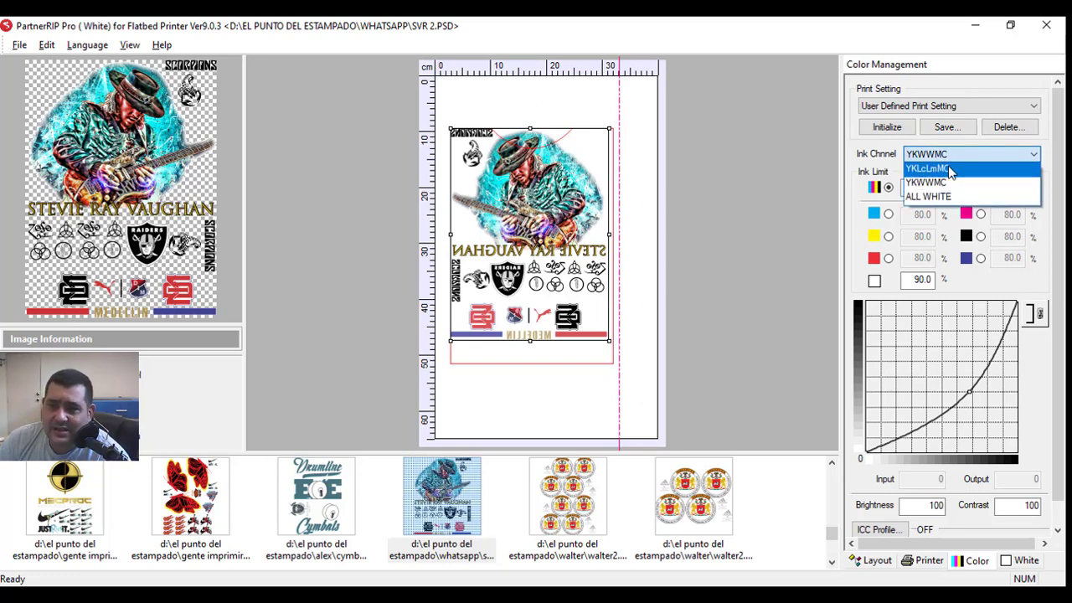
left_click(949, 169)
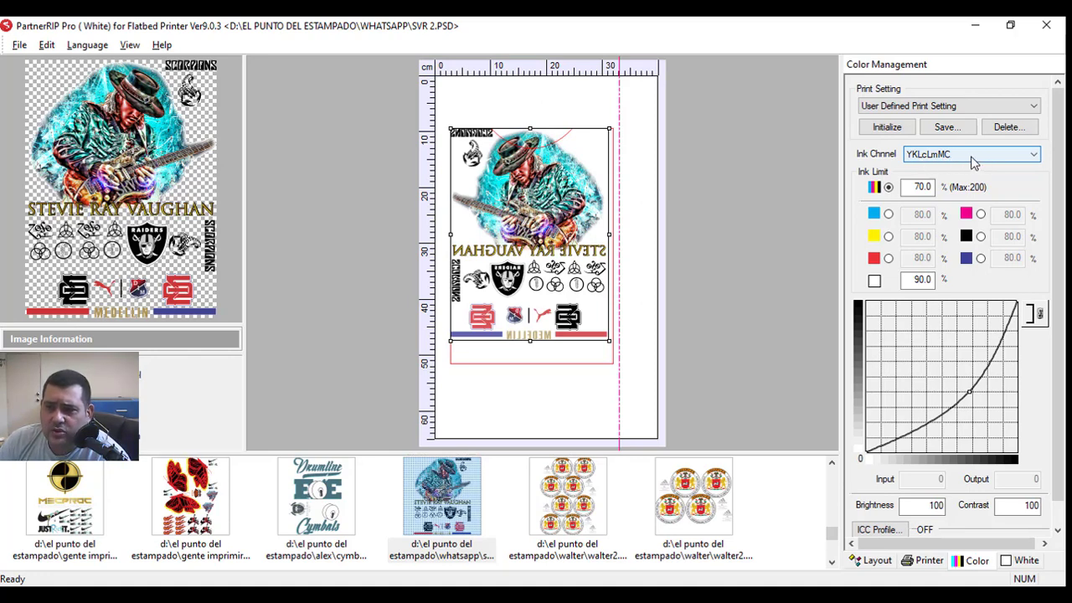
left_click(1034, 158)
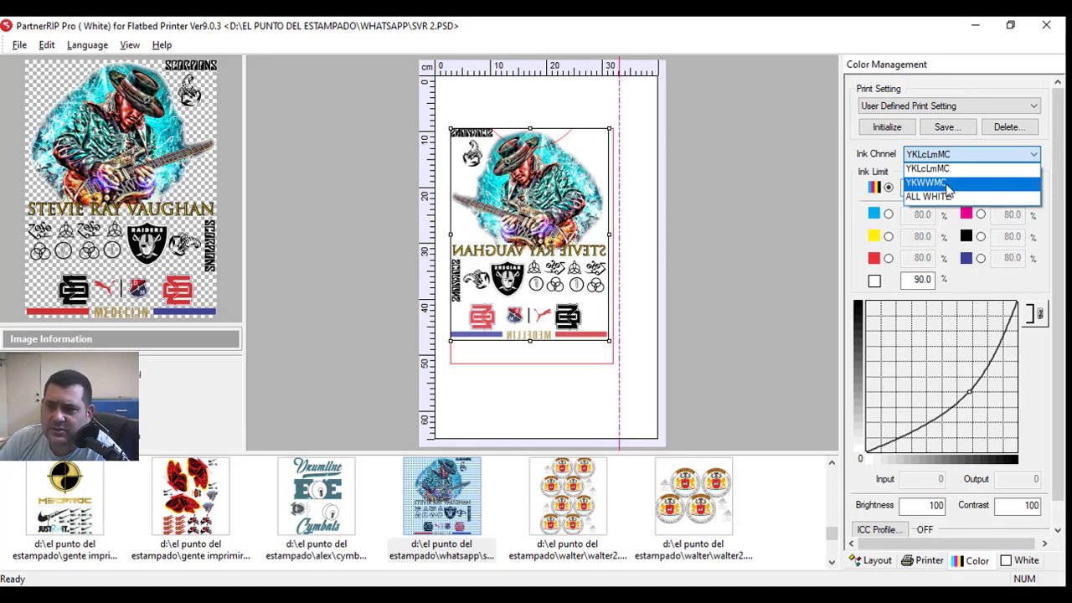
left_click(946, 184)
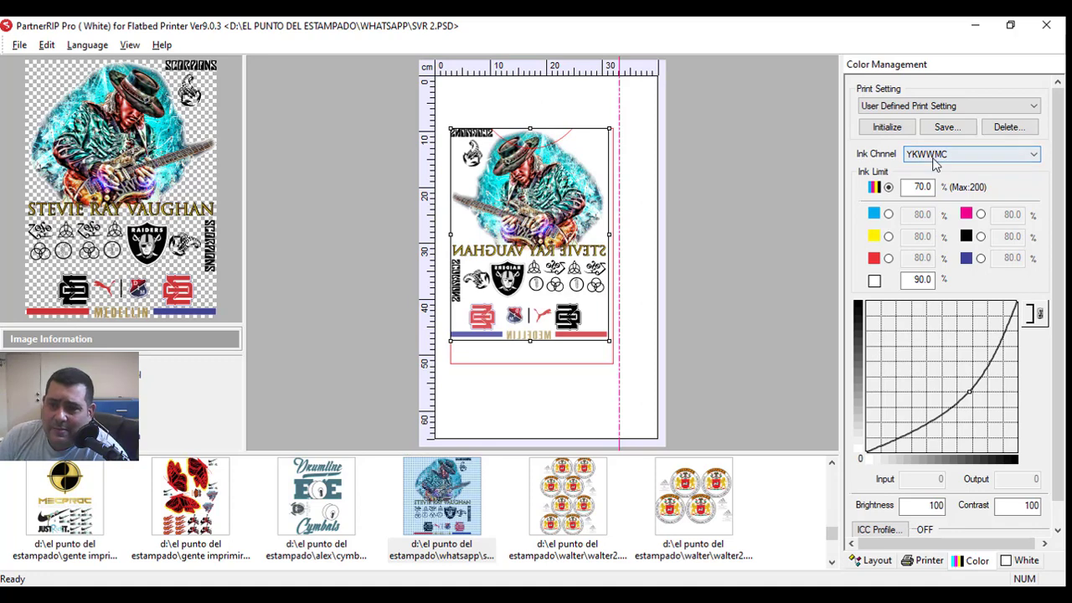
- Switch the ink channel to ALL WHITE and return it to YKWWMC
left_click(959, 159)
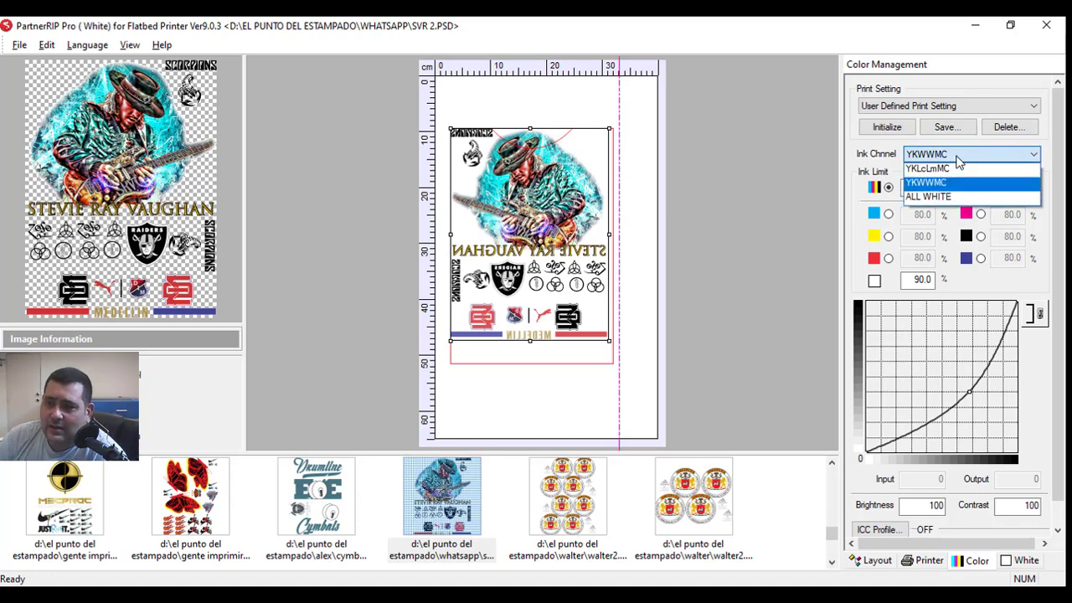
left_click(932, 198)
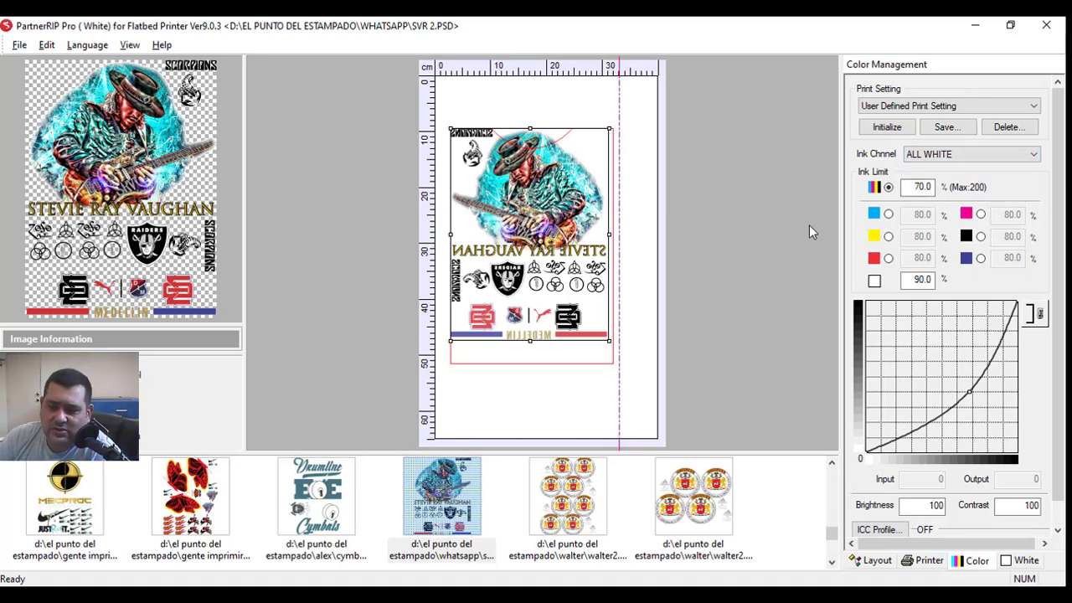
left_click(958, 153)
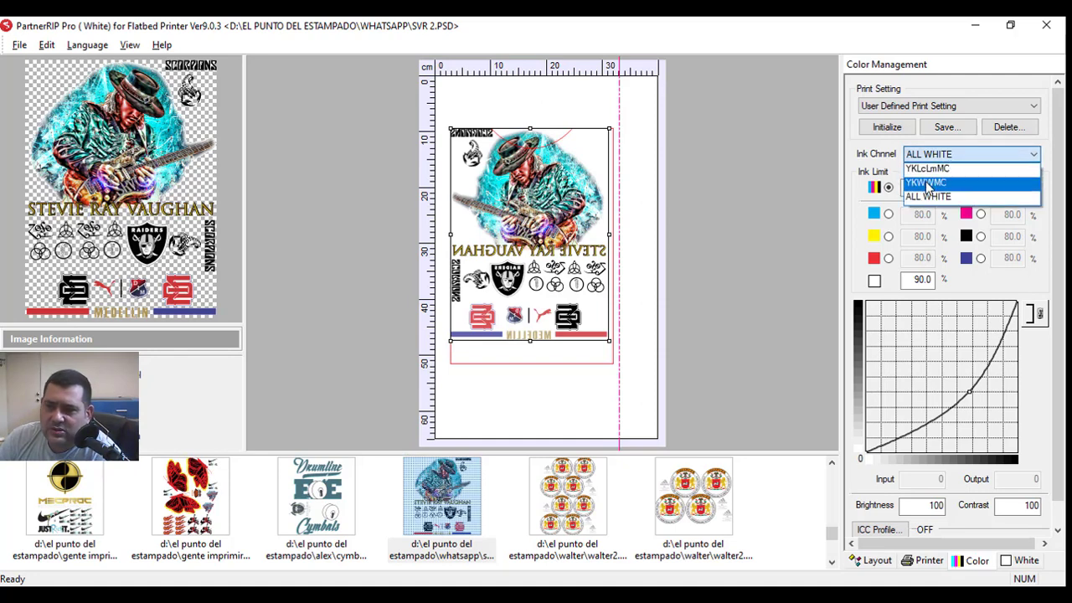
left_click(928, 184)
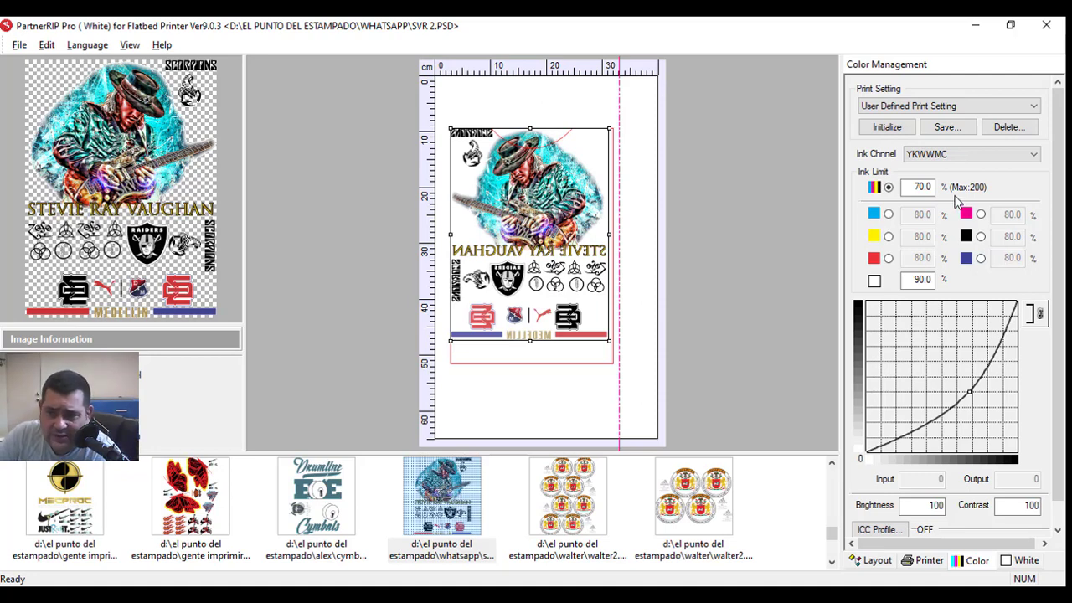
- Review the ICC output profile and rendering intent choices with the profile temporarily enabled, and cancel without applying it
double_click(935, 187)
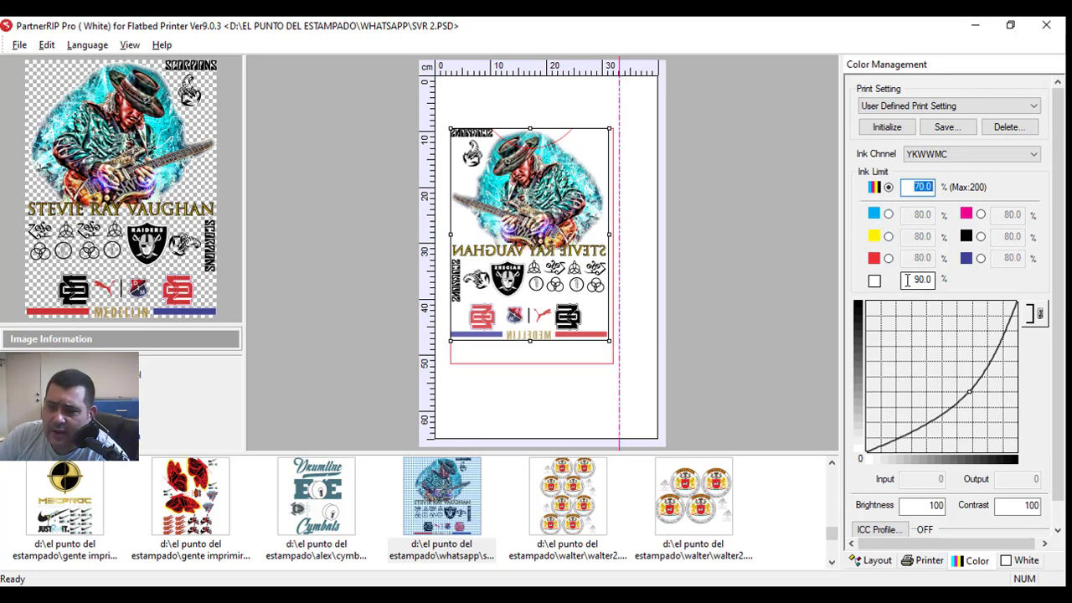
scroll(1017, 358, "down", 1)
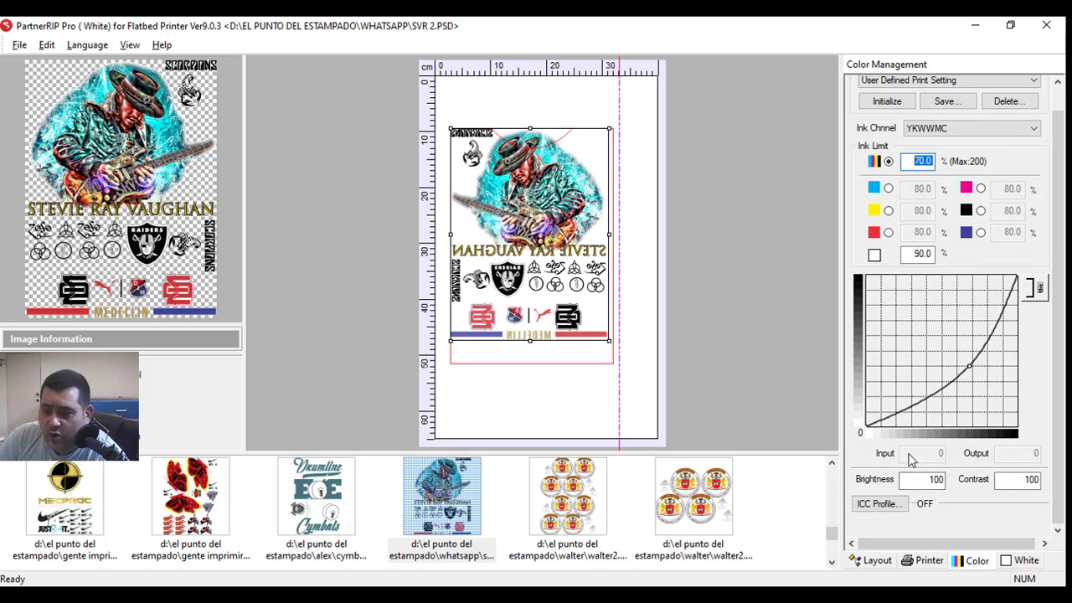
left_click(875, 504)
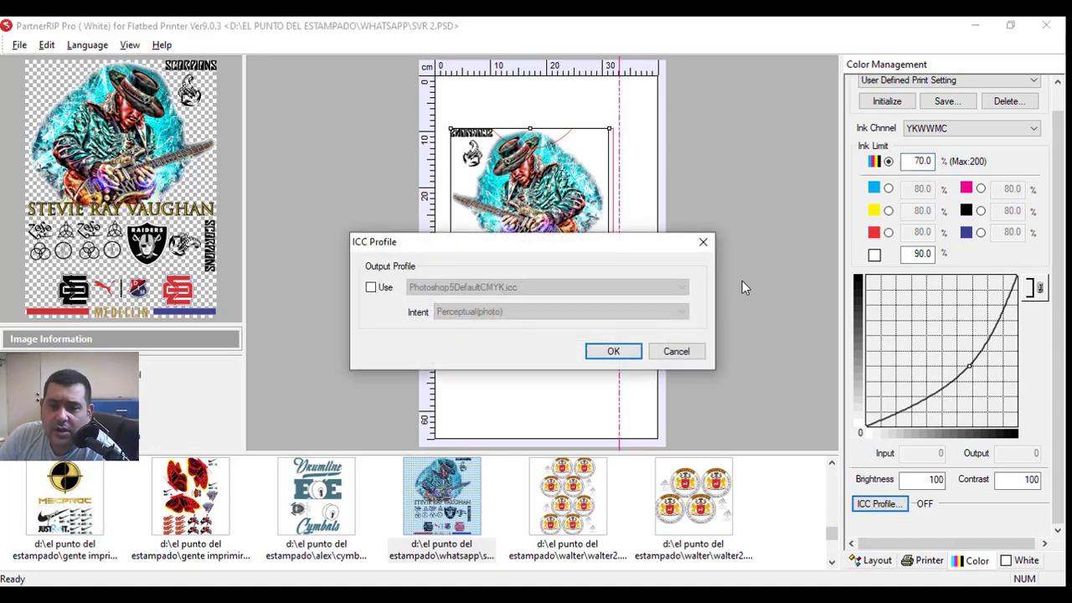
left_click(371, 287)
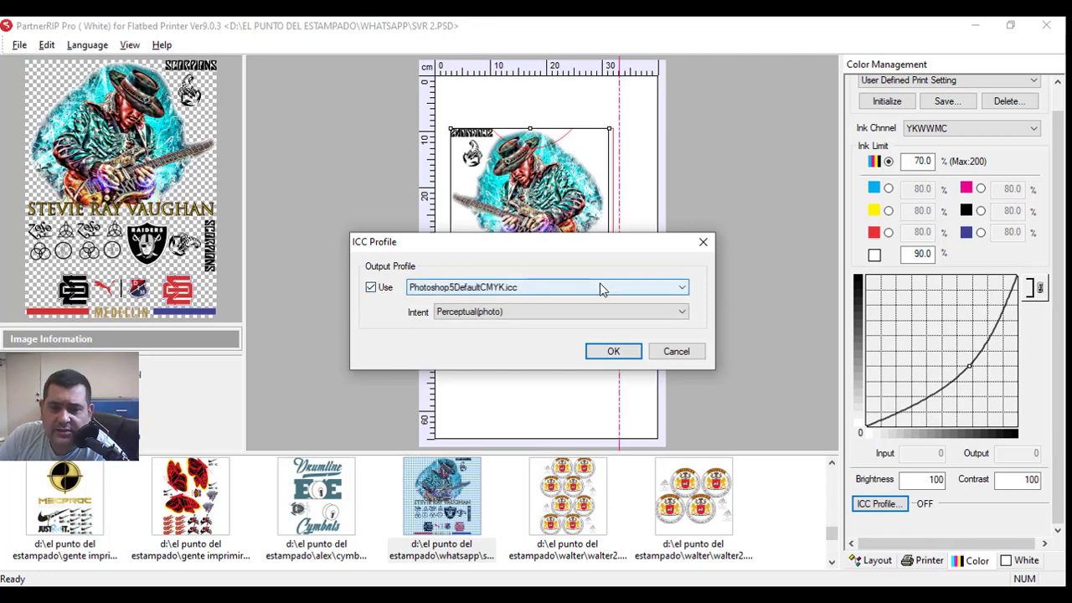
left_click(637, 289)
left_click(637, 296)
left_click(680, 313)
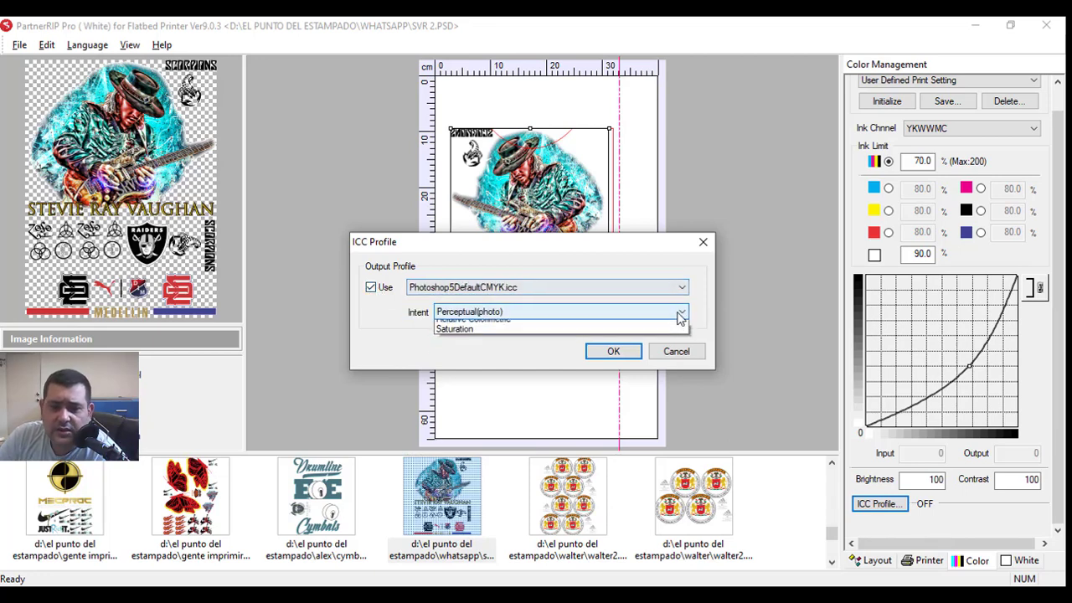
left_click(636, 289)
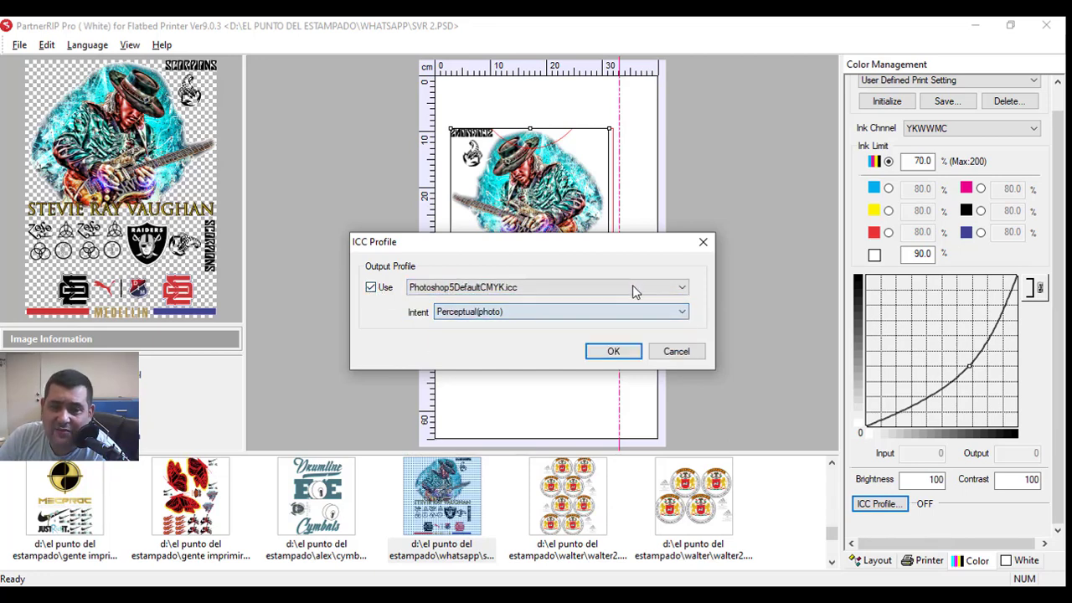
left_click(633, 288)
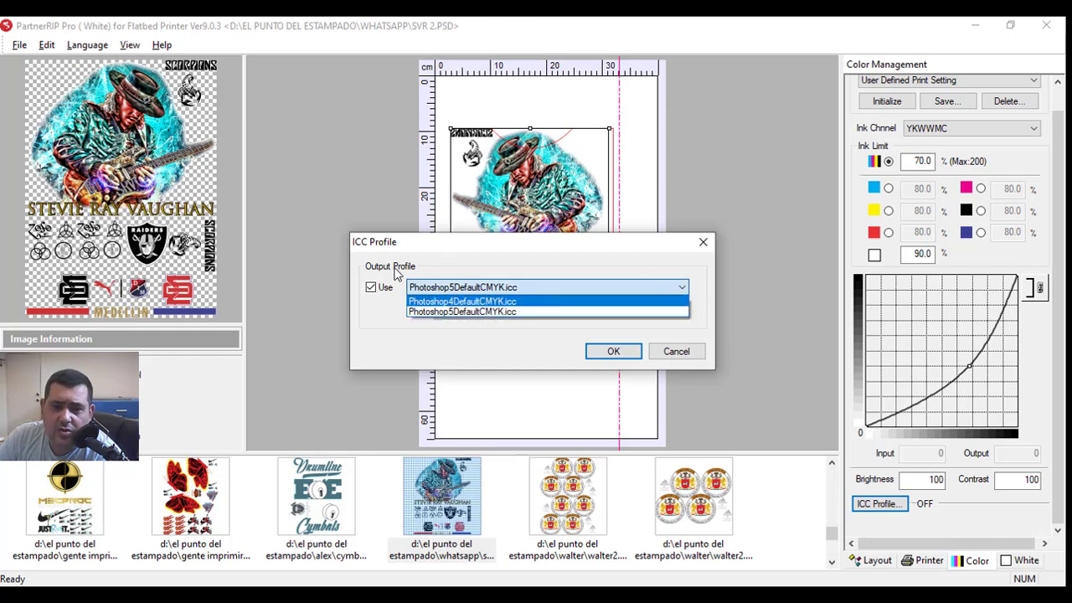
left_click(376, 289)
left_click(677, 352)
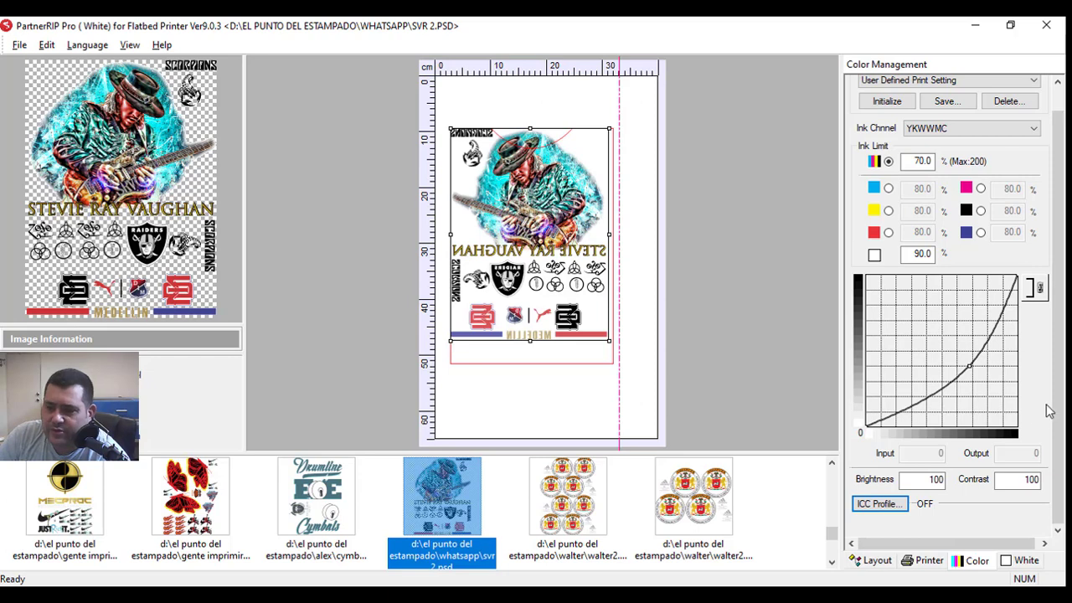
- Keep the User Defined Print Setting and save the current color settings as a preset named "1440 x720"
scroll(1046, 411, "up", 1)
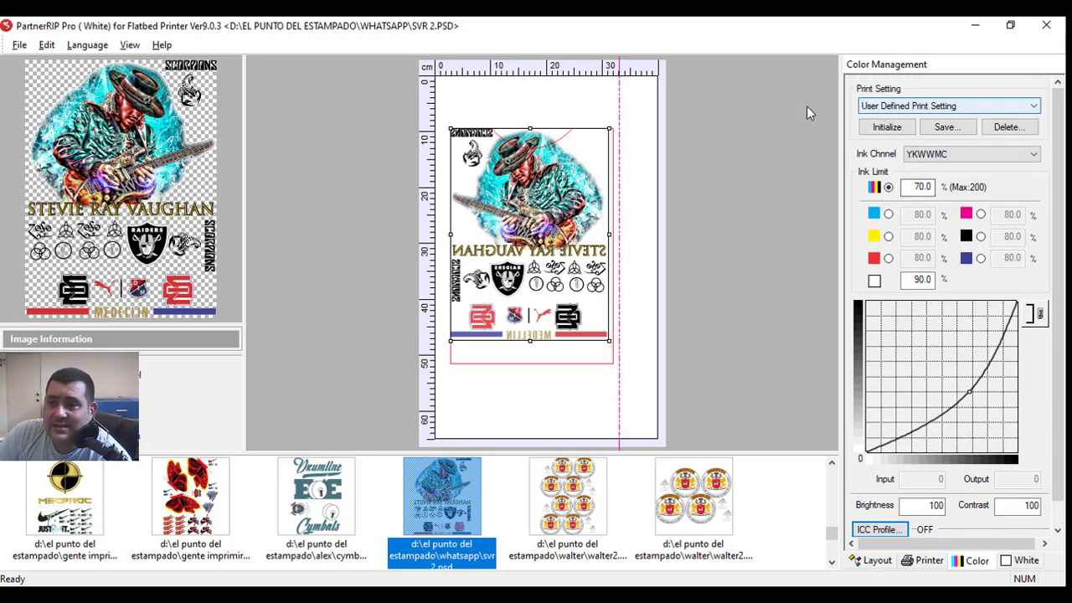
left_click(932, 109)
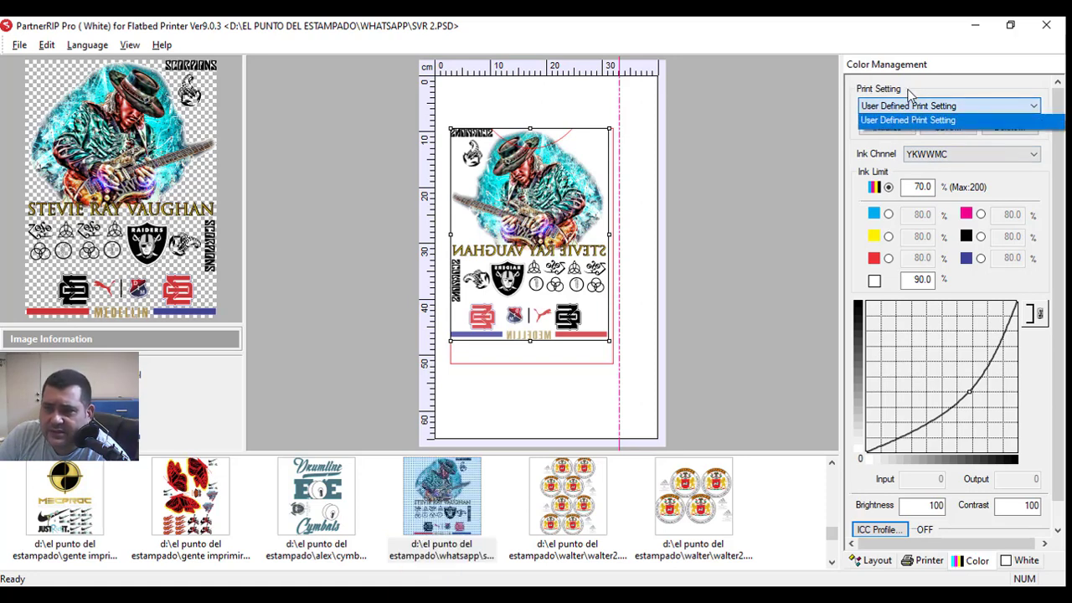
left_click(865, 119)
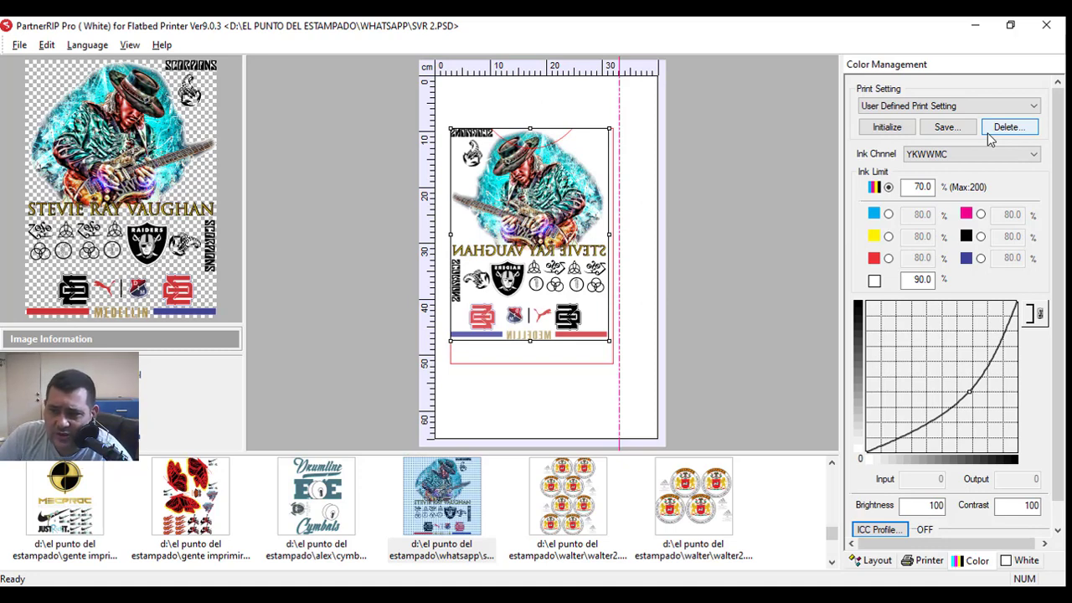
left_click(942, 130)
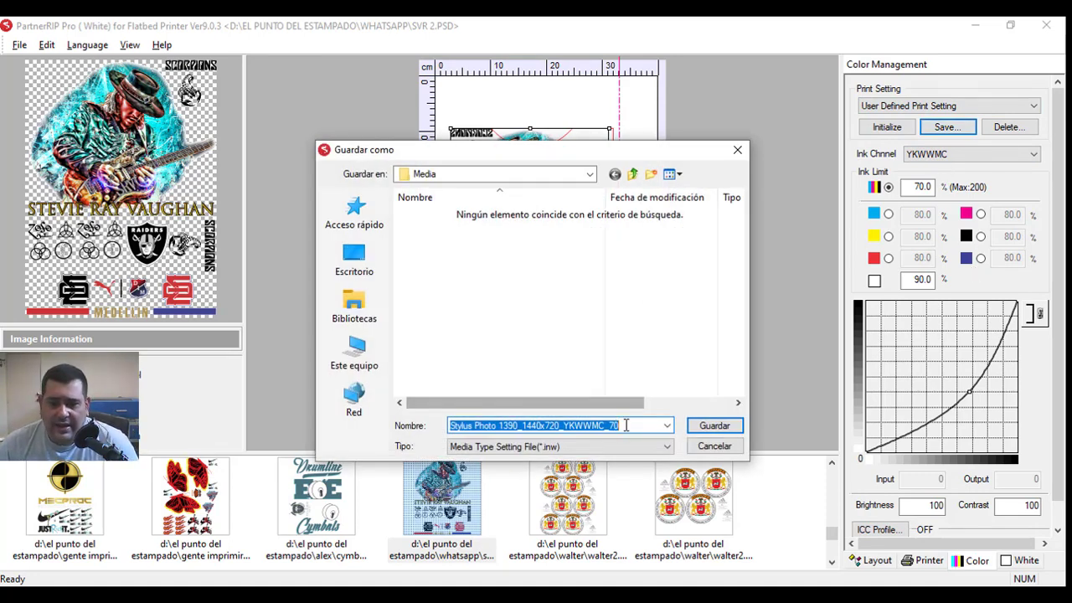
type("1440 x720")
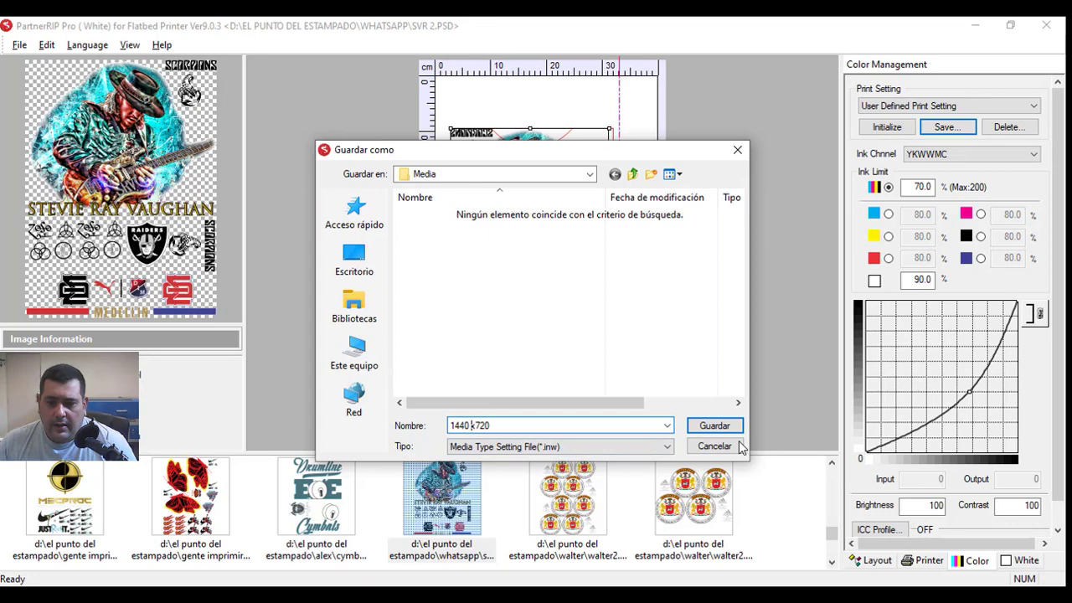
left_click(721, 425)
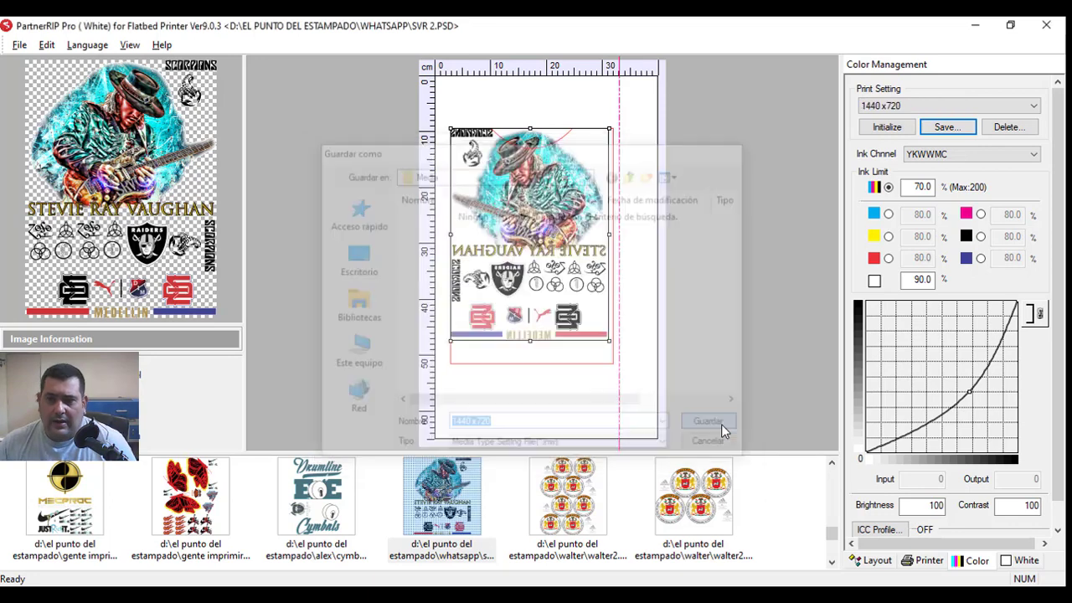
left_click(930, 107)
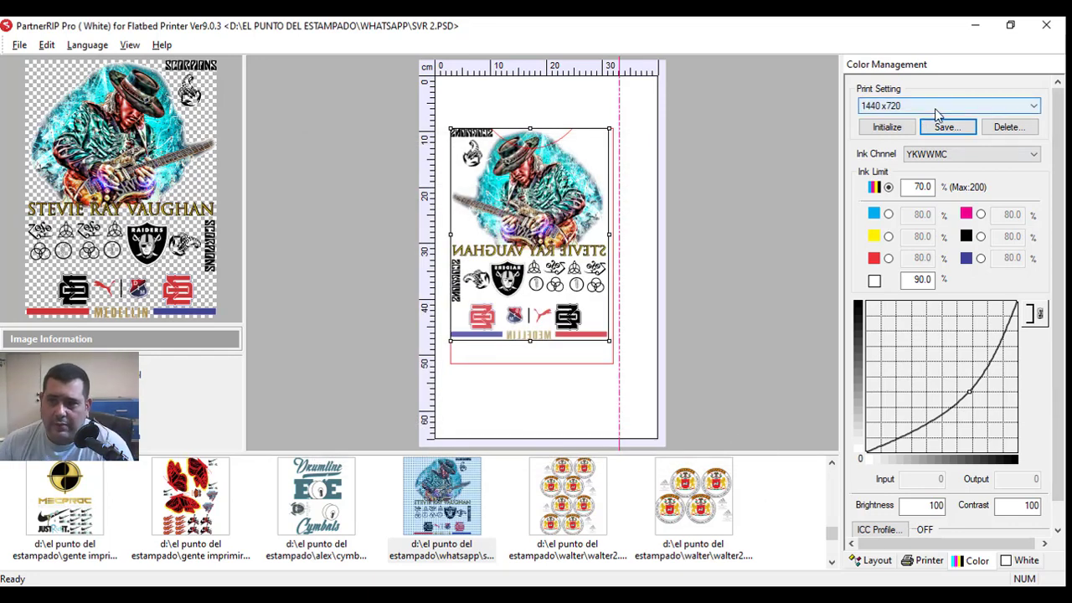
- Set both the white and color printer resolutions to 1440 x 1440 DPI
left_click(928, 561)
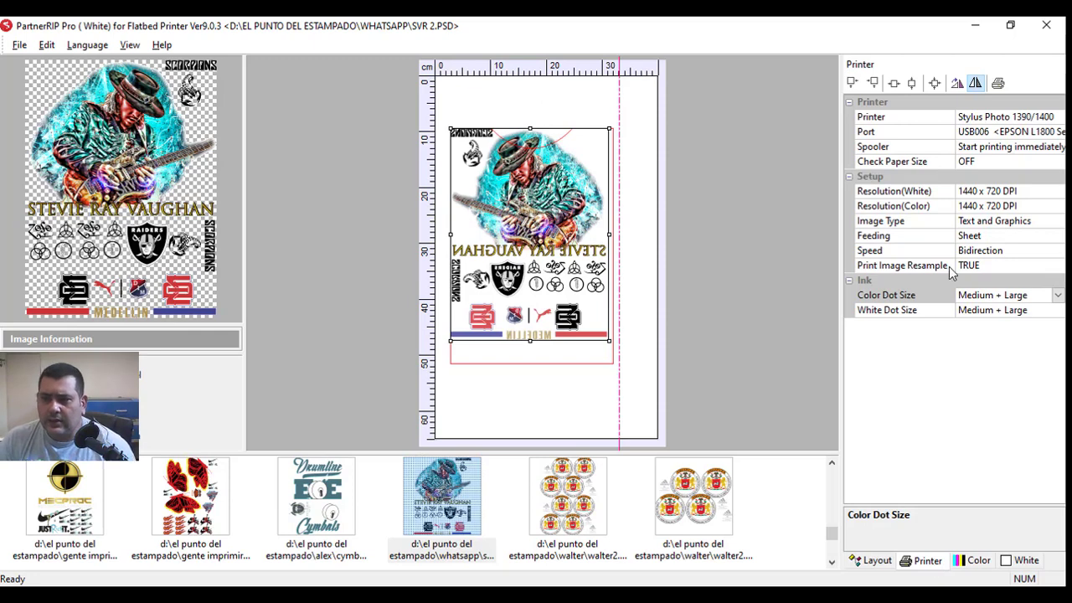
left_click(1055, 193)
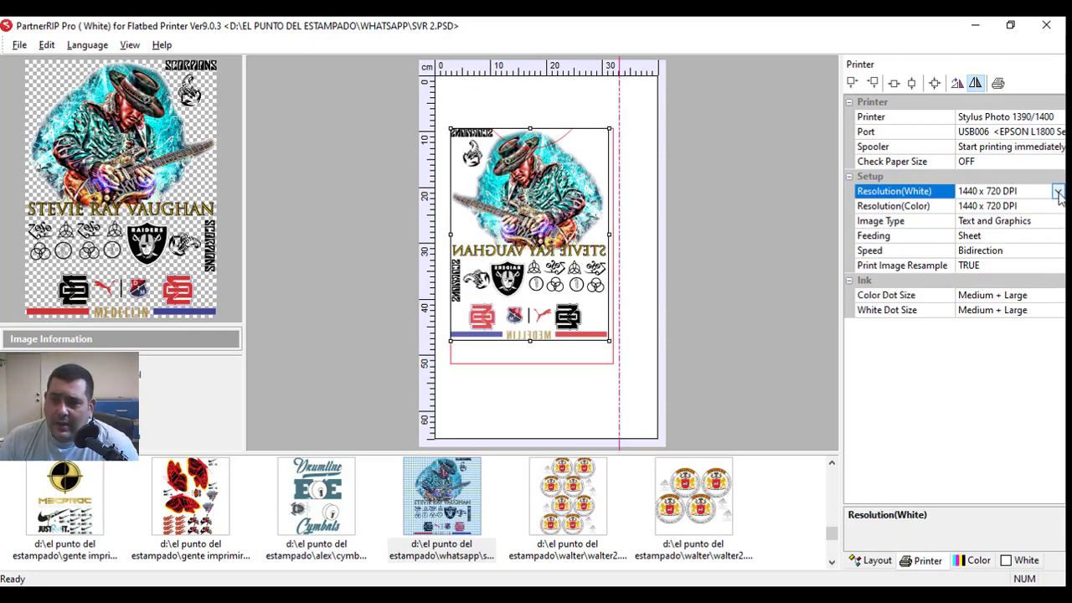
left_click(1056, 192)
left_click(999, 265)
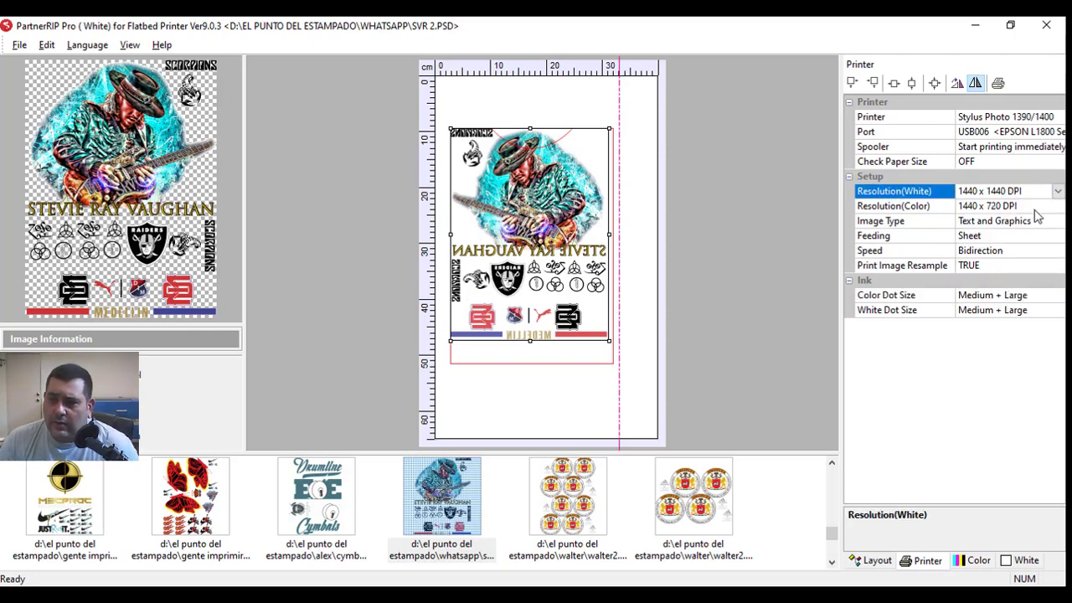
left_click(1051, 207)
left_click(1057, 206)
left_click(1001, 277)
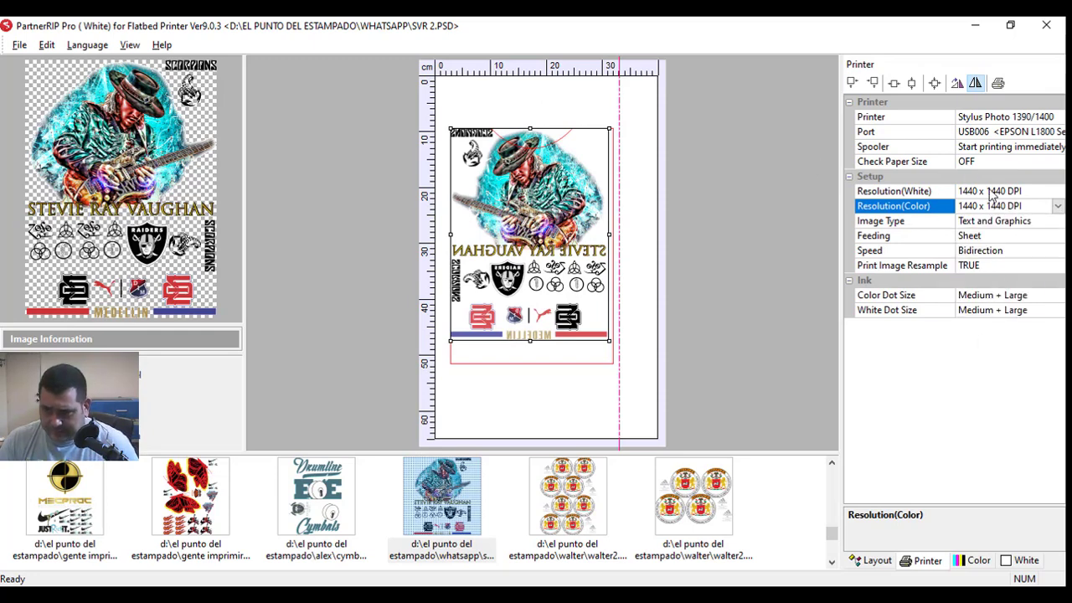
- Set the overall color ink limit to 35% and the white ink limit to 55%
left_click(976, 560)
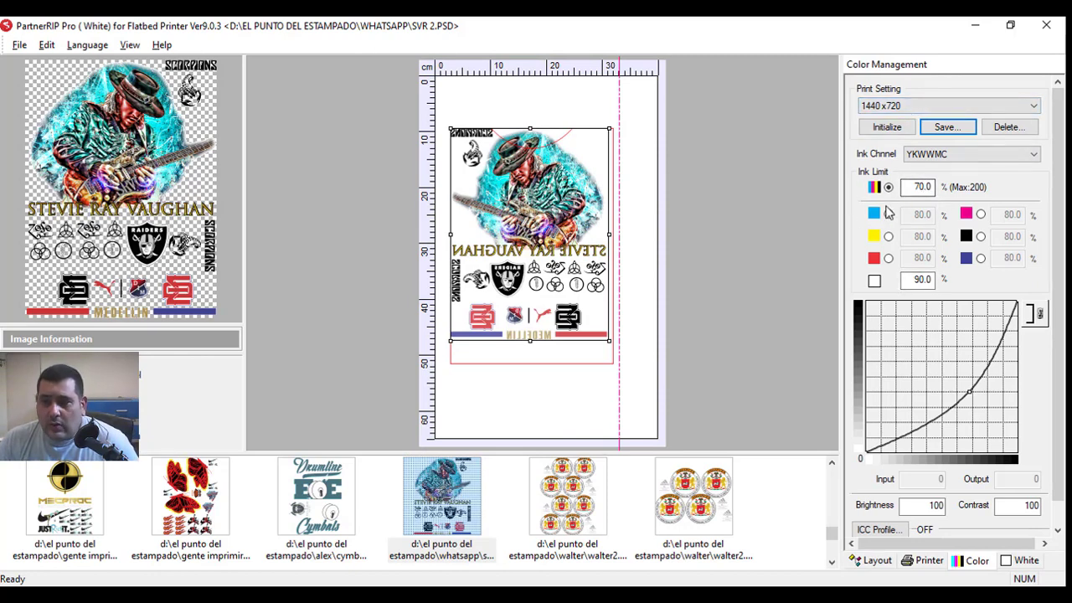
double_click(921, 185)
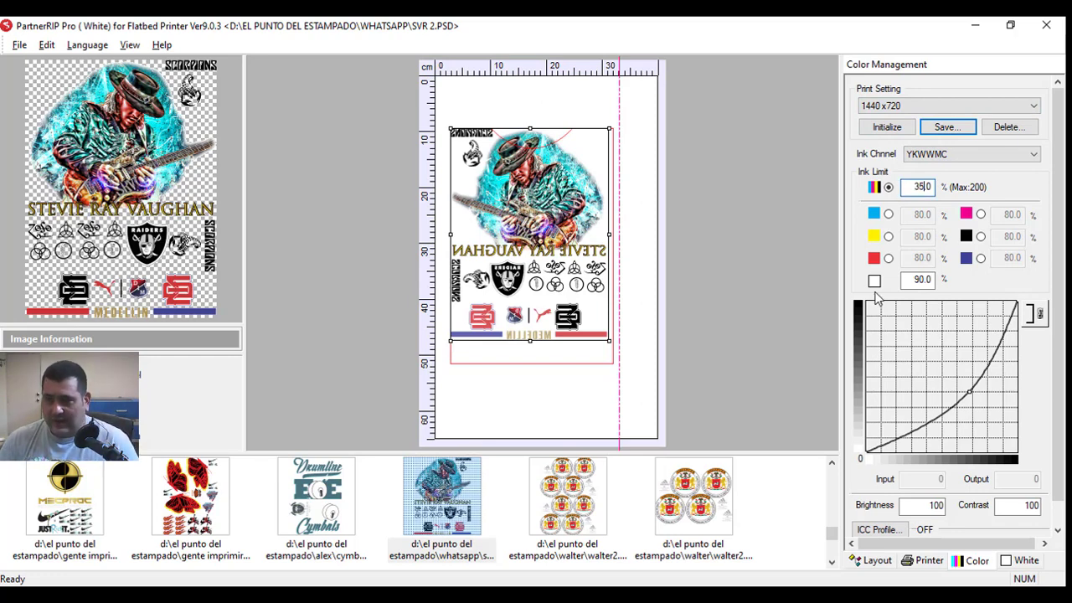
double_click(921, 280)
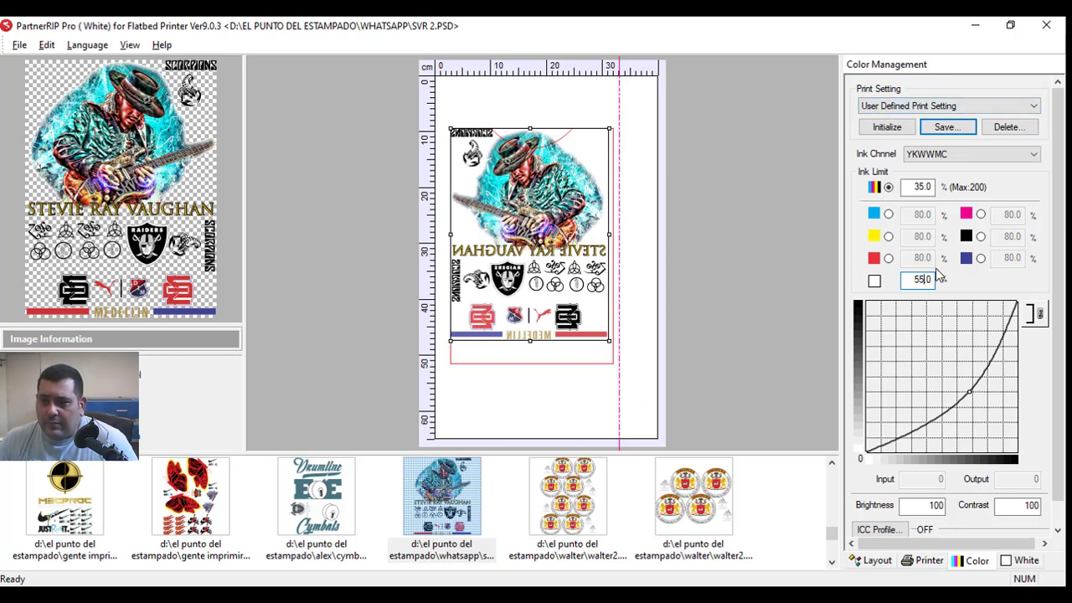
- Save the current color settings as a preset named "1440 x 1440"
left_click(945, 127)
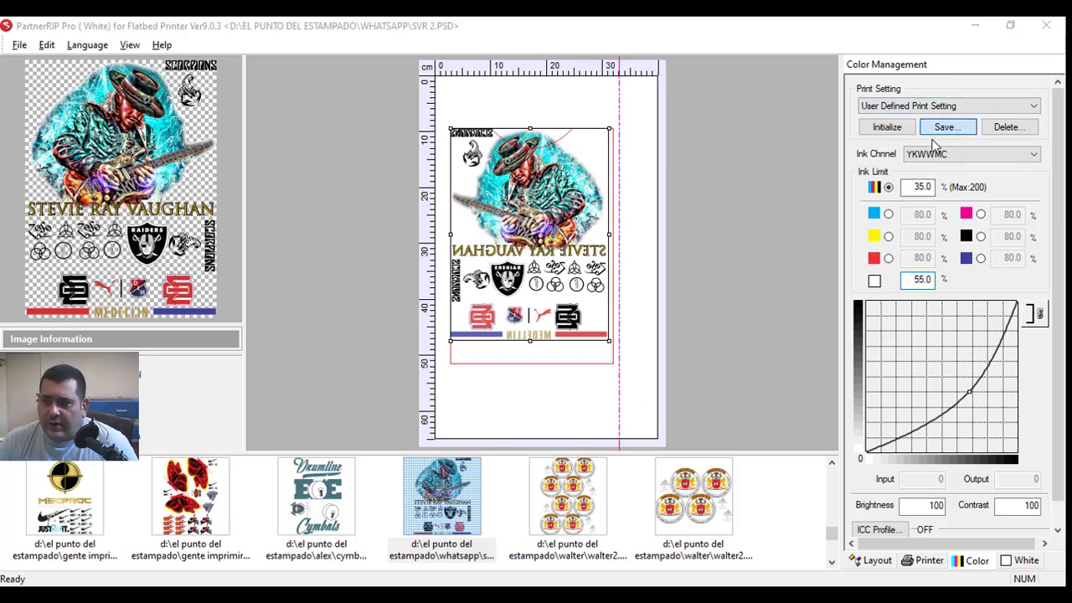
type("14")
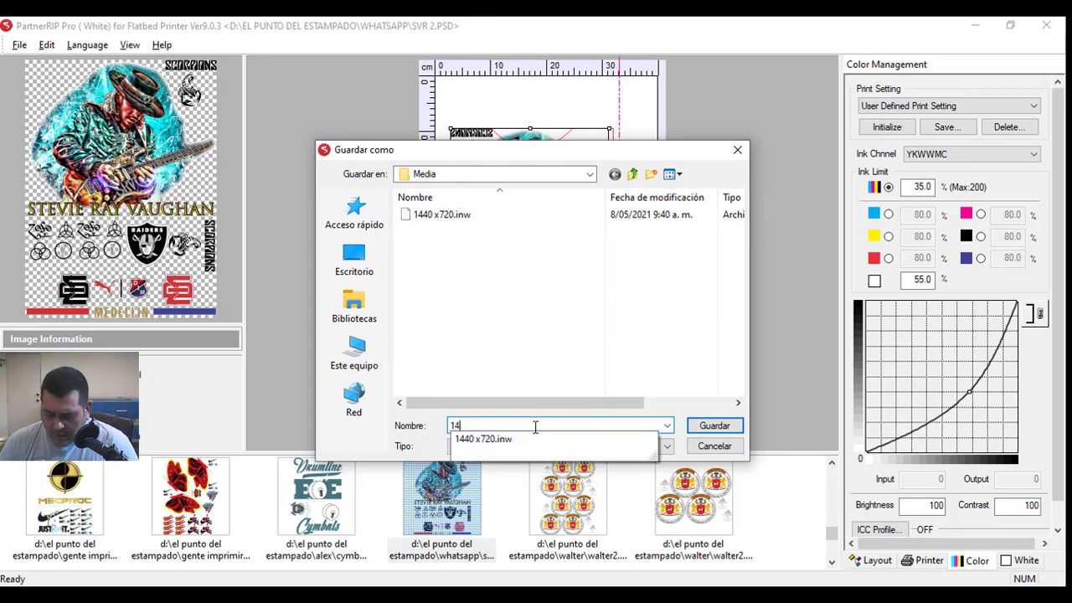
type("40 x 1440")
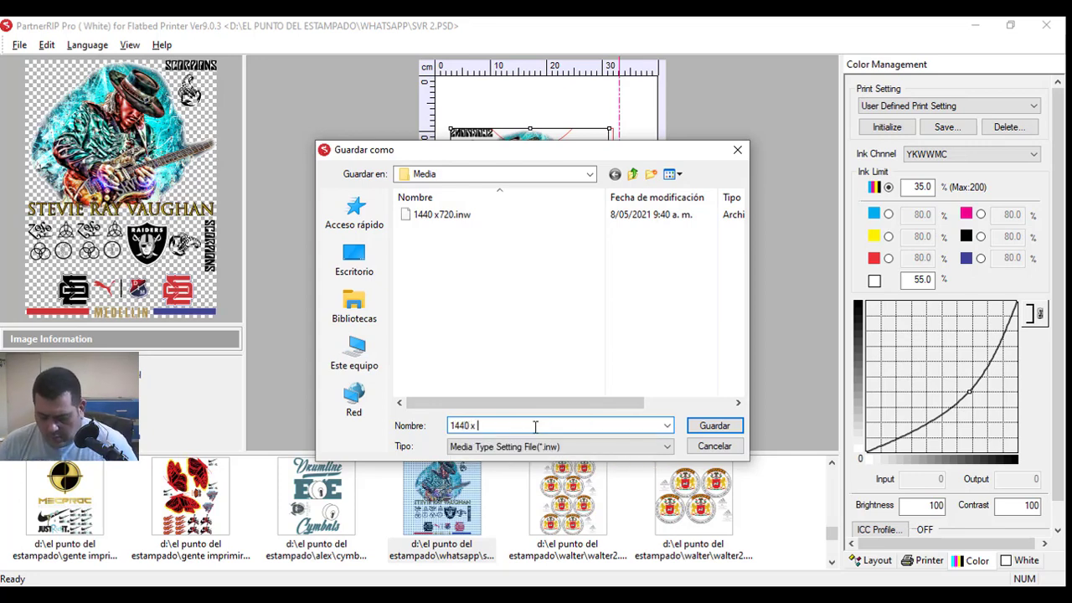
left_click(724, 427)
- Switch the print setting between the 1440 x720 and 1440 x 1440 presets to compare their ink limits, ending on 1440 x720
left_click(933, 106)
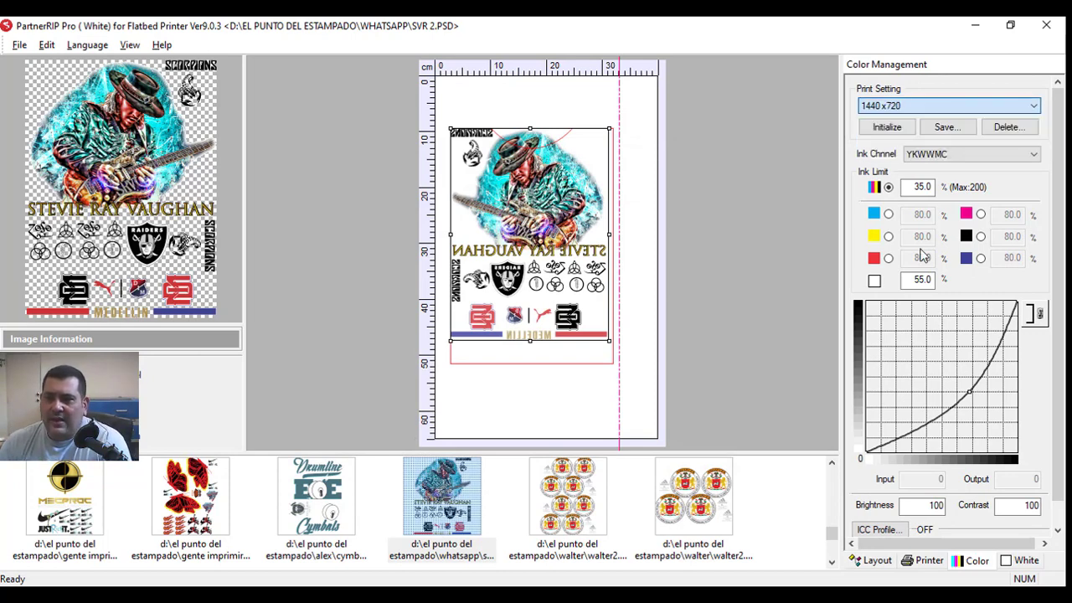
left_click(896, 135)
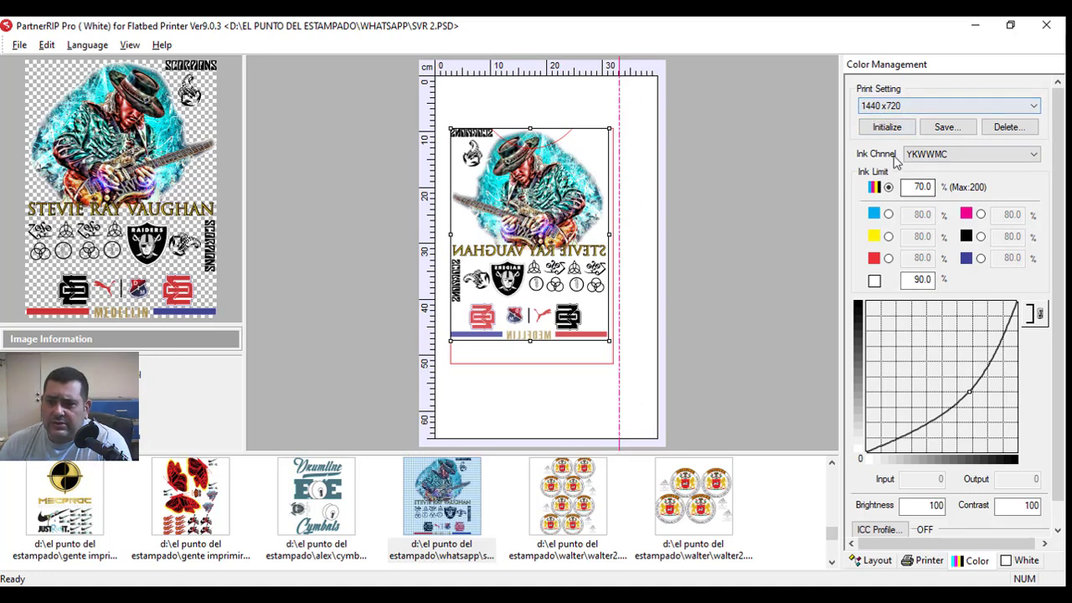
left_click(914, 106)
left_click(900, 150)
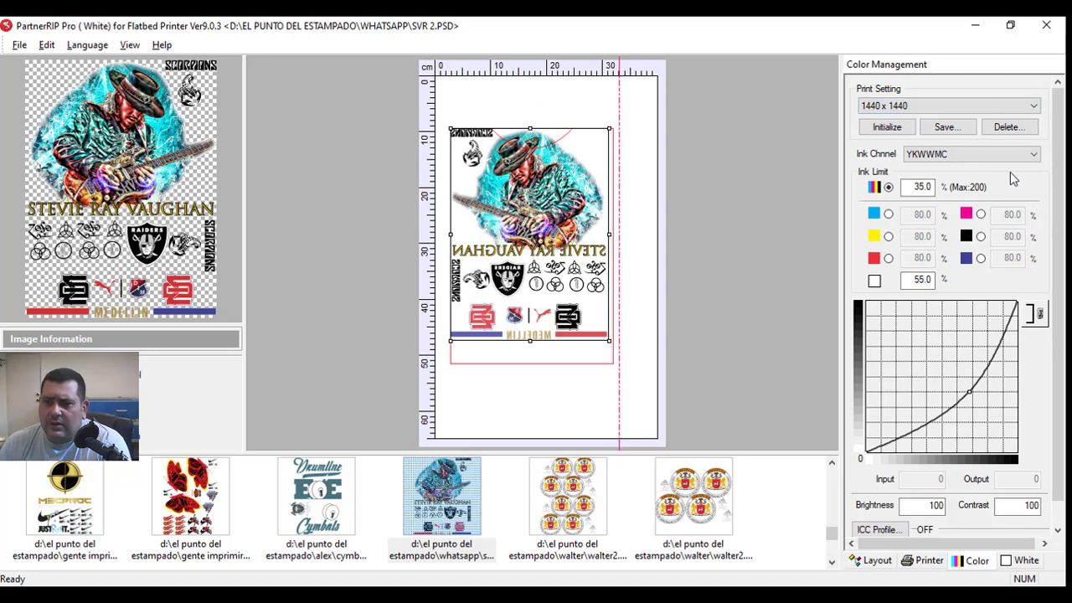
left_click(934, 109)
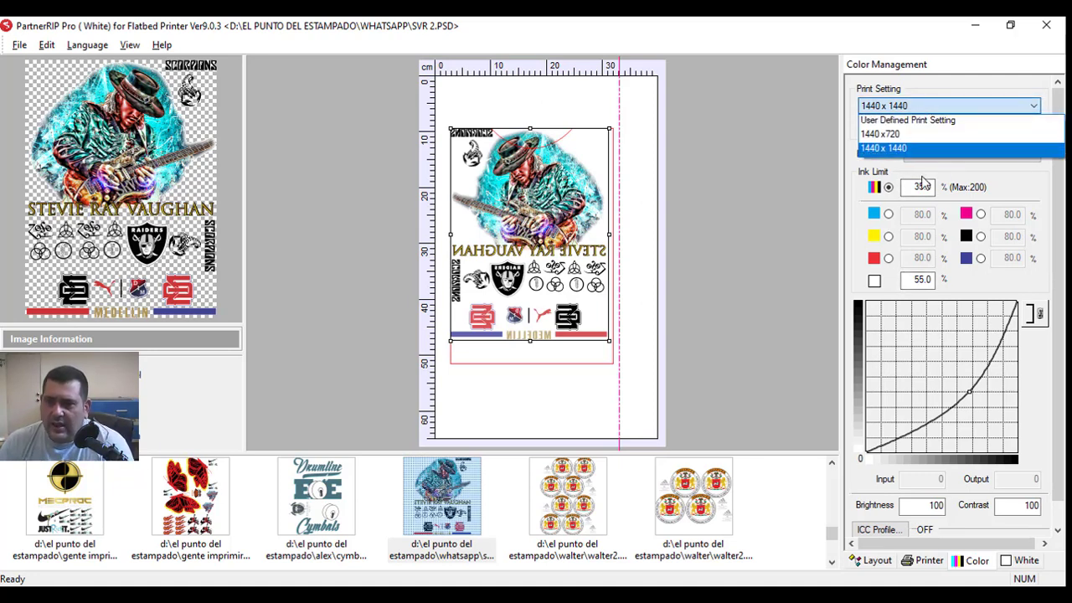
left_click(907, 136)
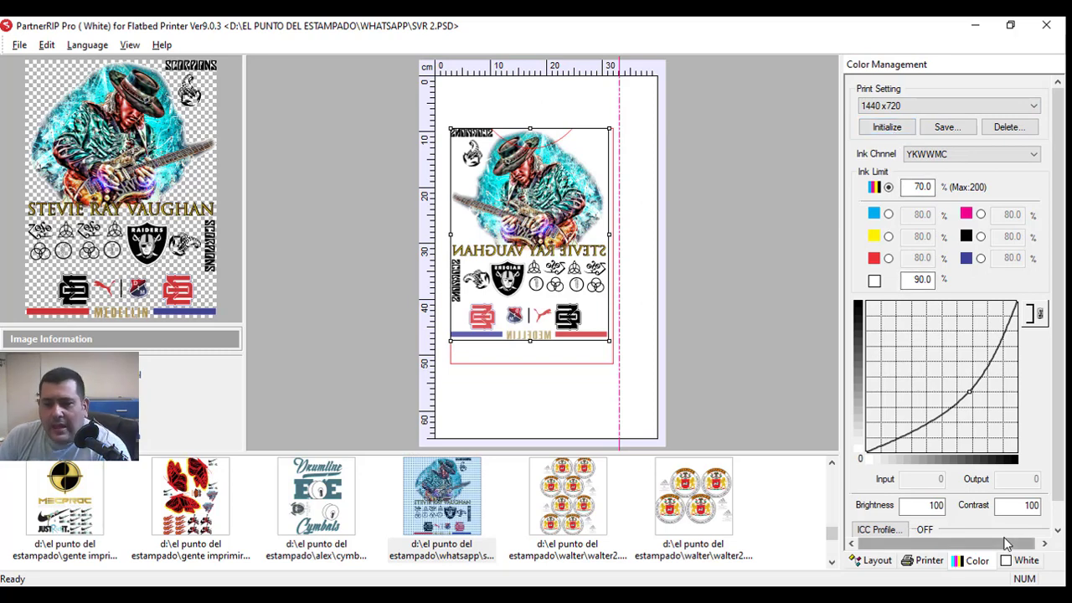
- Compare the White and Color views of the artwork with the white layer kept at Gradient White under any colored pixel
left_click(1023, 560)
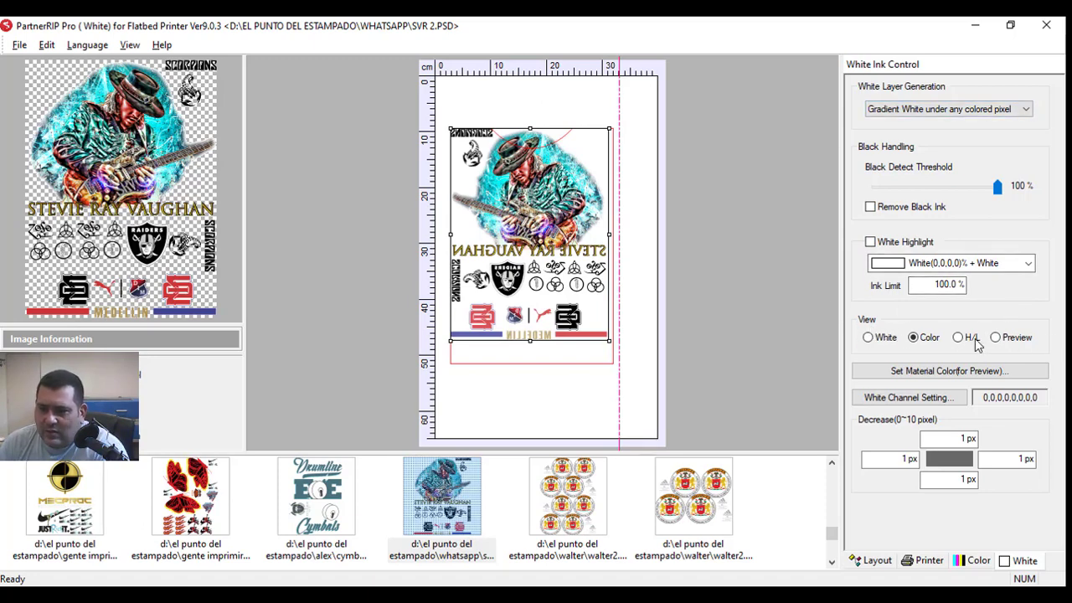
left_click(868, 337)
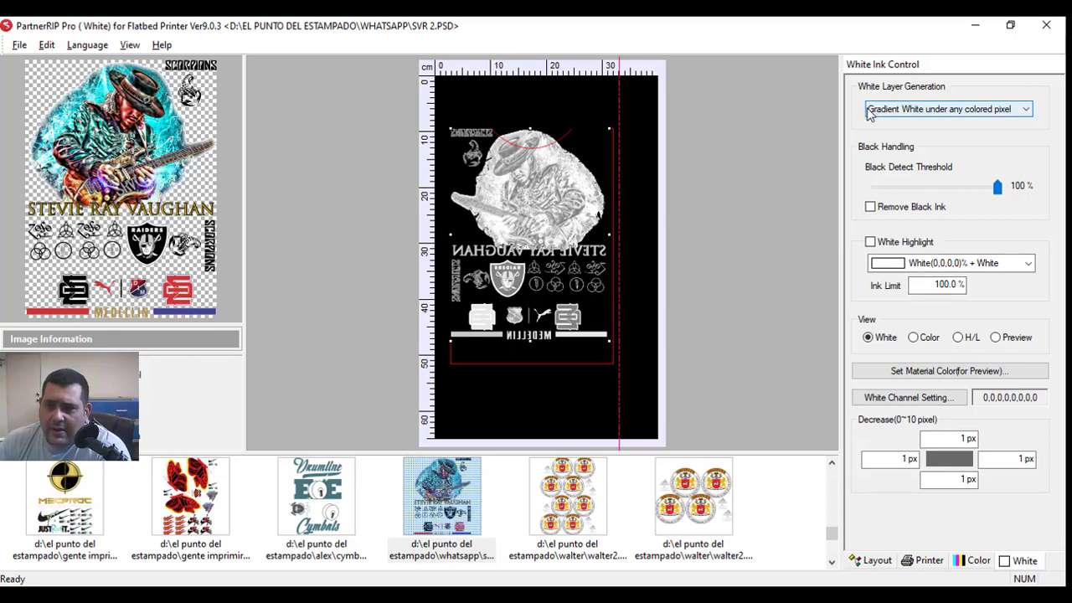
left_click(1027, 111)
left_click(938, 146)
left_click(540, 144)
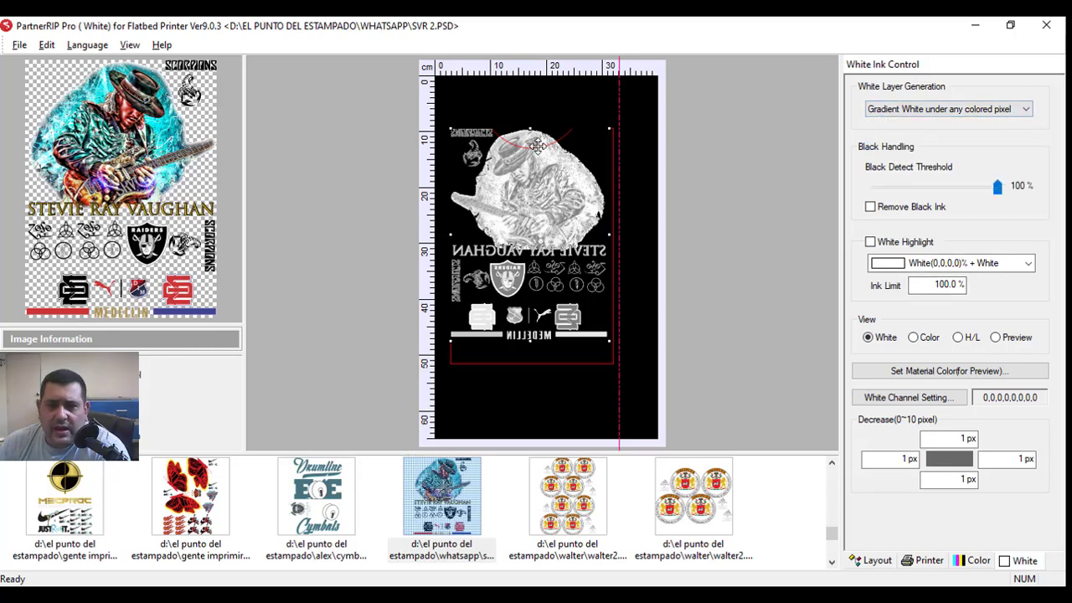
left_click(913, 337)
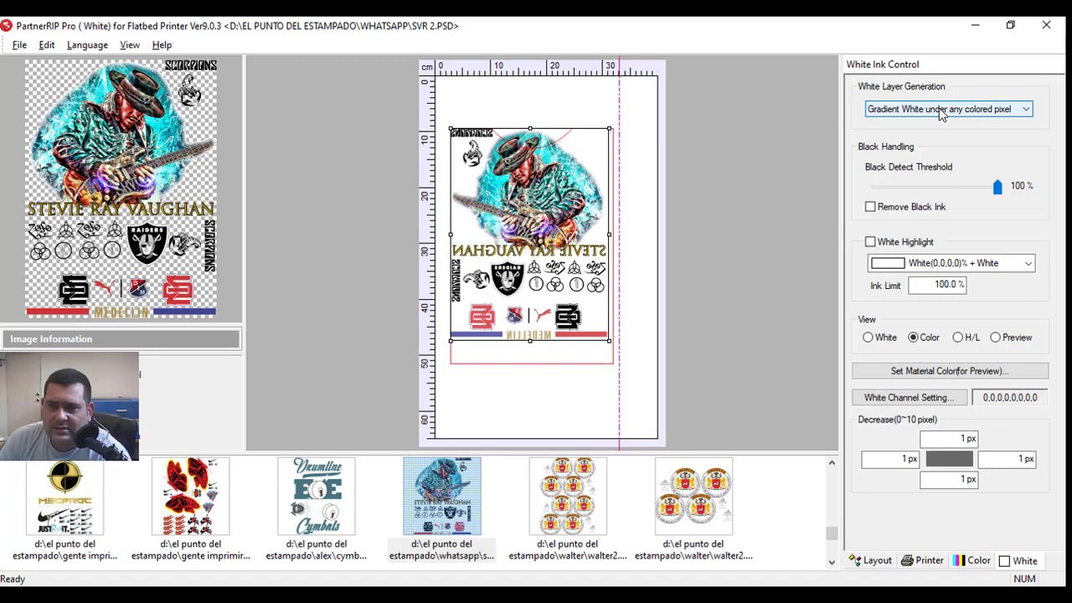
left_click(868, 338)
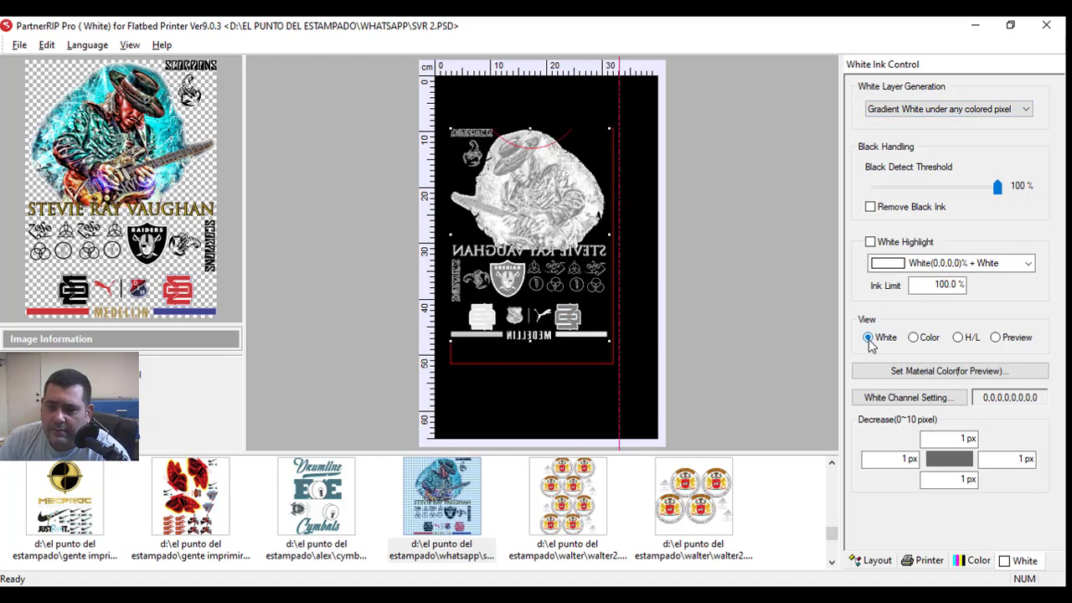
- Set white layer generation to 100% White under any colored pixel and check the artwork in the Color, Preview and White views
left_click(929, 112)
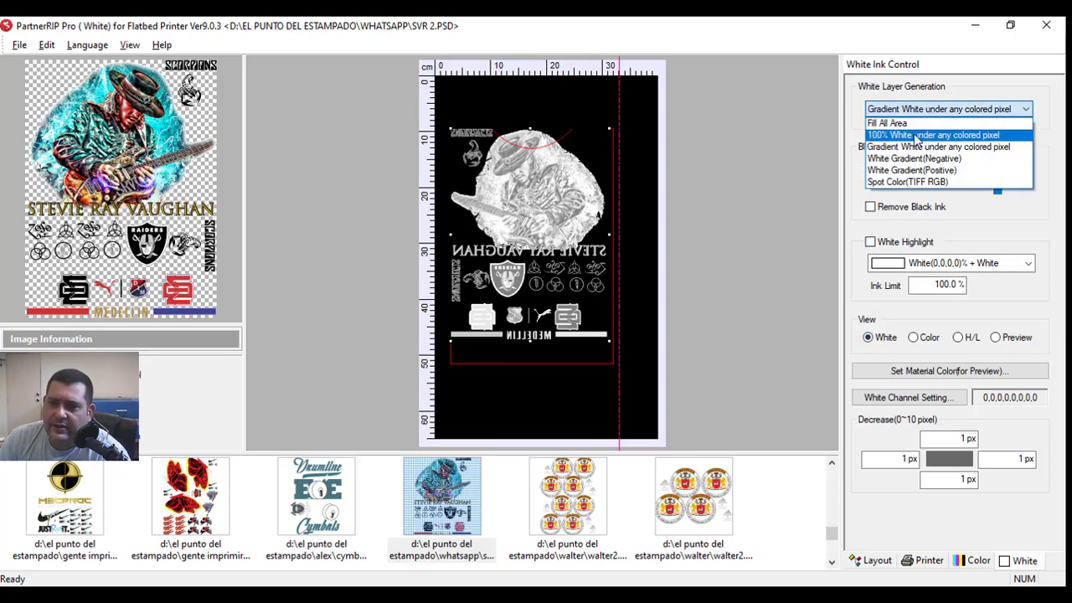
left_click(894, 135)
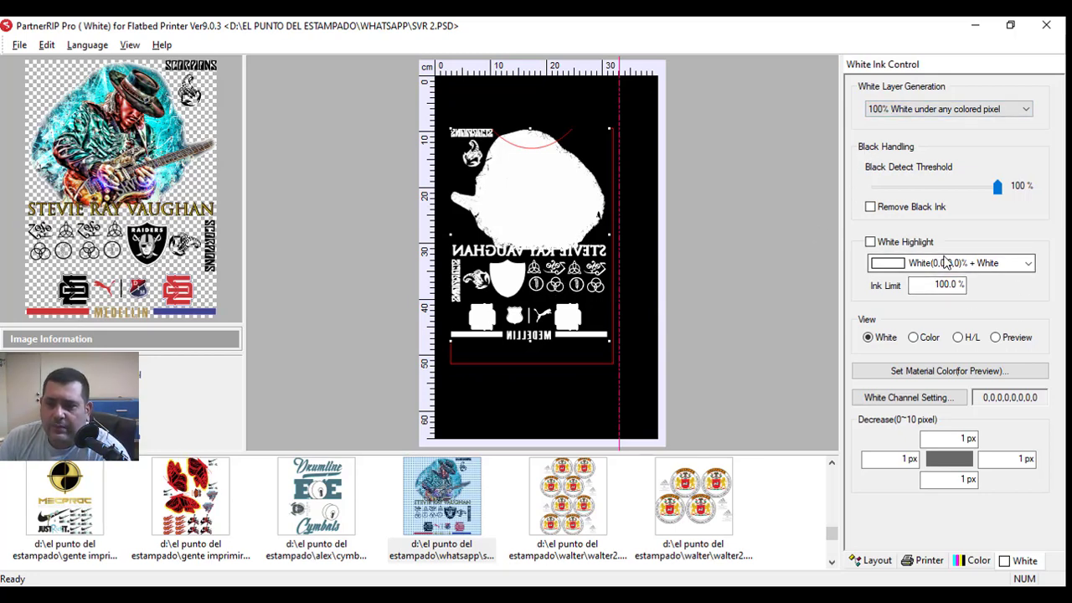
left_click(912, 339)
left_click(996, 337)
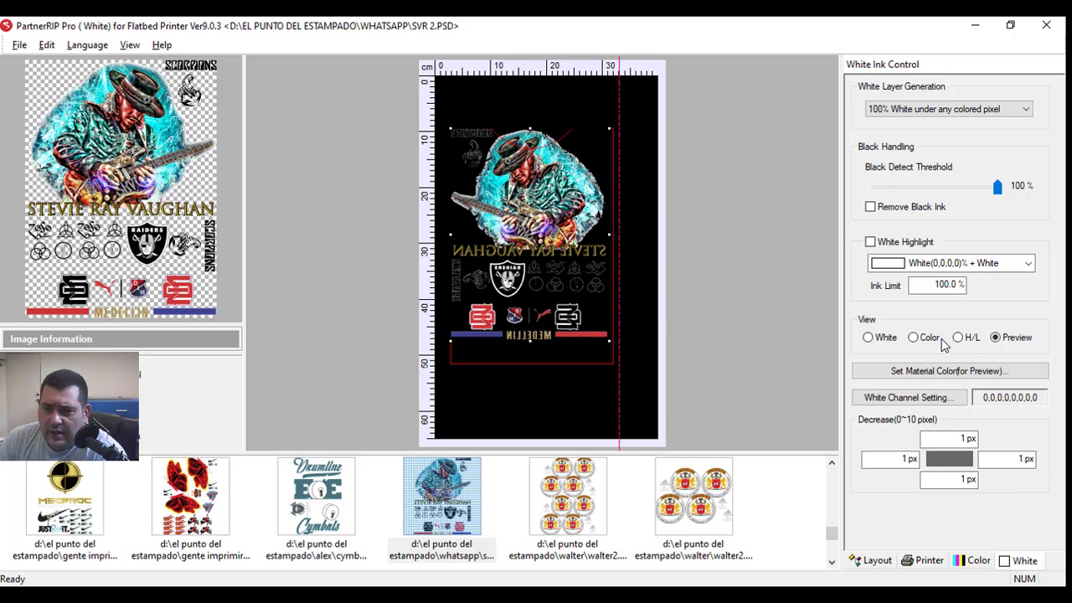
left_click(912, 337)
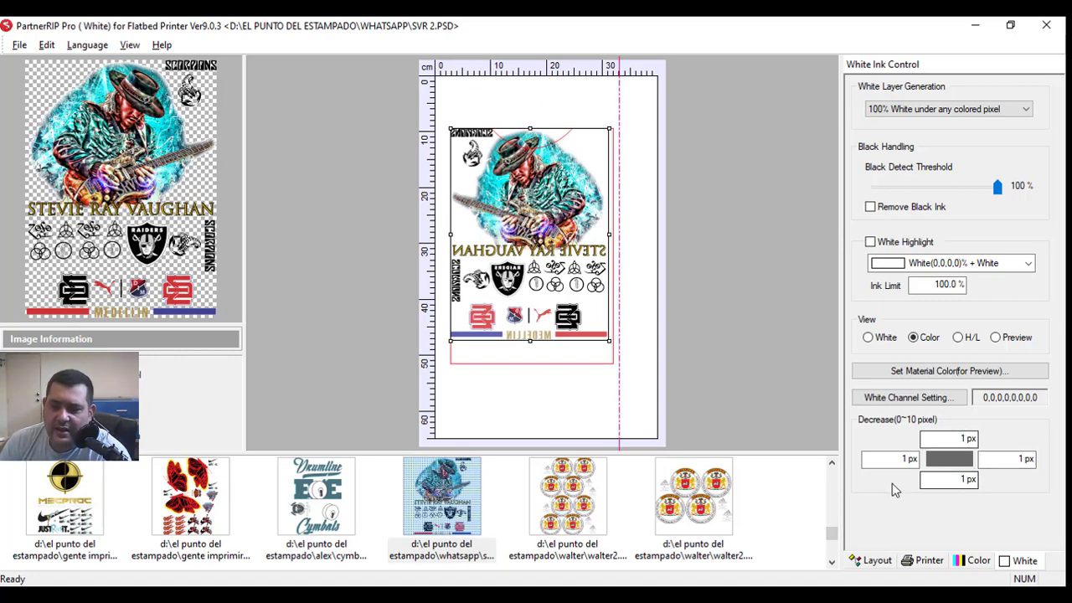
left_click(904, 456)
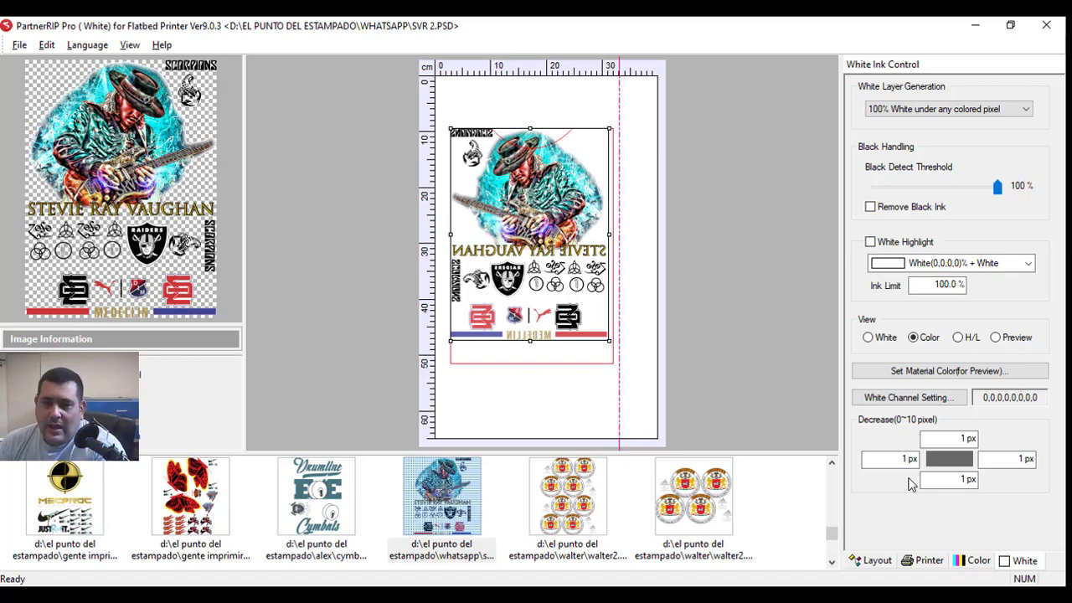
left_click(867, 337)
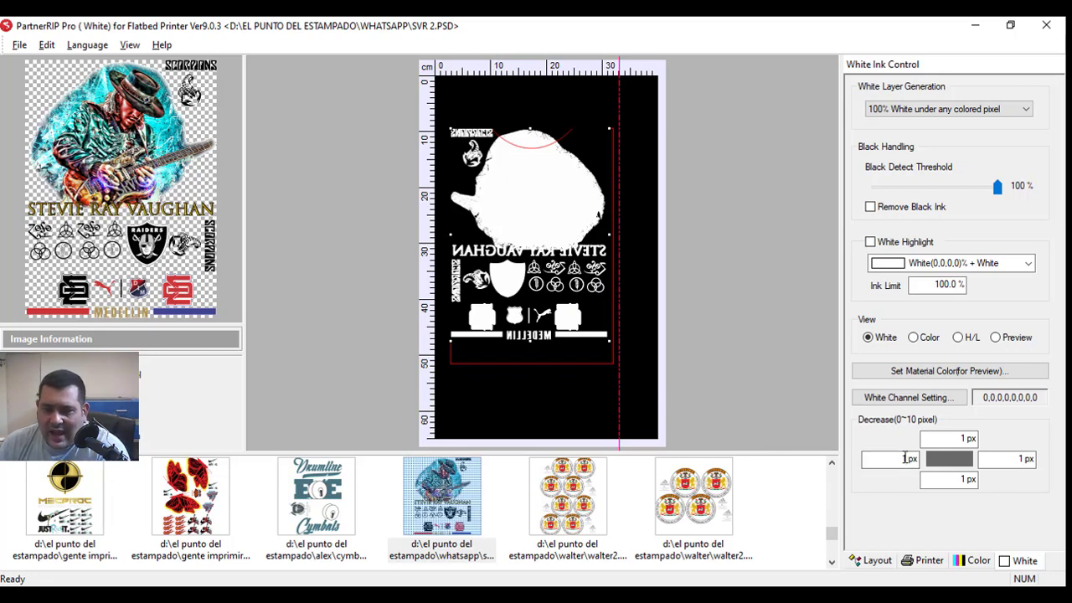
- Find hoja 2.pdf among the artwork thumbnails and load it to view its white layer
scroll(469, 512, "up", 3)
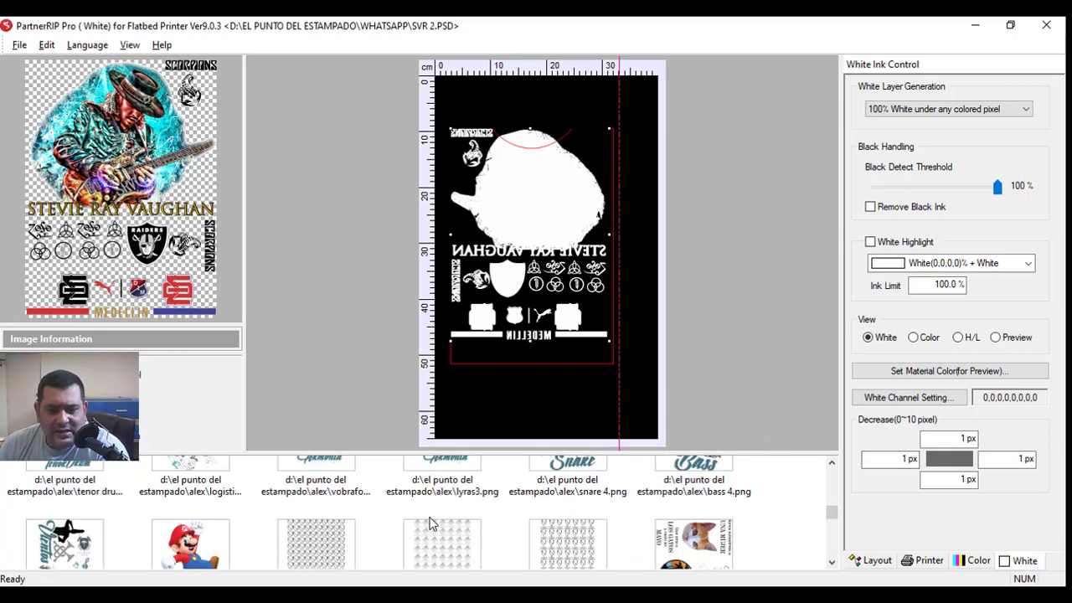
scroll(432, 524, "up", 4)
scroll(433, 524, "up", 1)
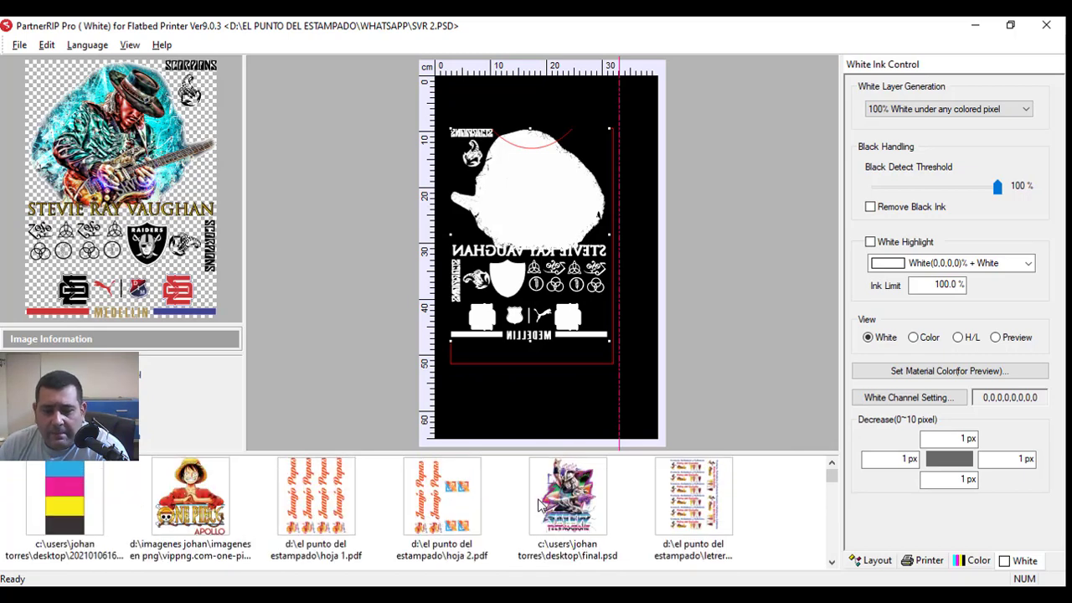
double_click(425, 505)
- Load the bicycle artwork 6.psd from the thumbnails in place of the current design
scroll(470, 501, "down", 2)
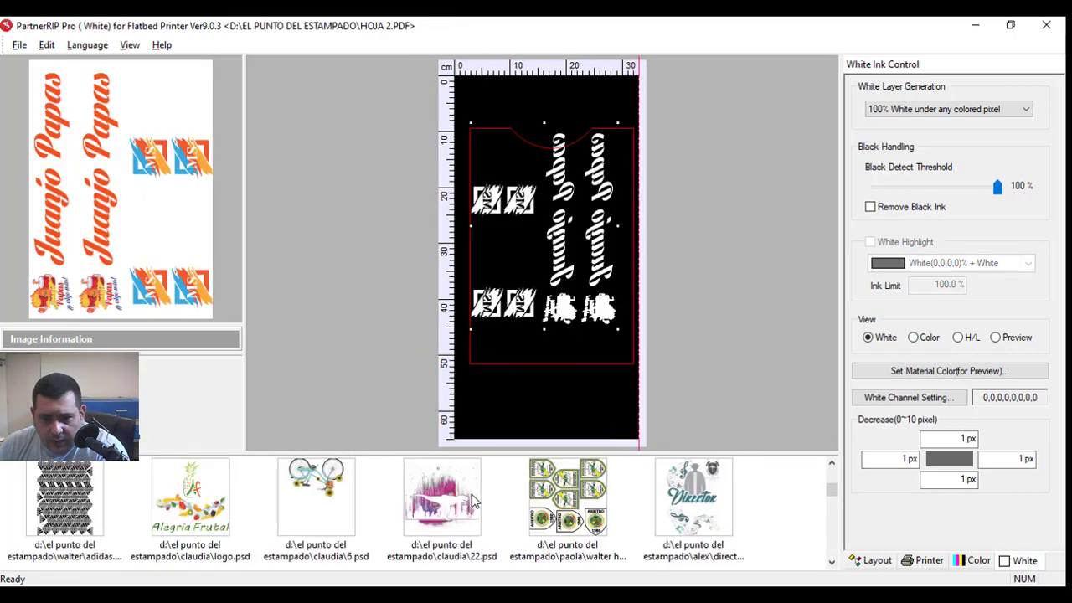
scroll(472, 501, "up", 2)
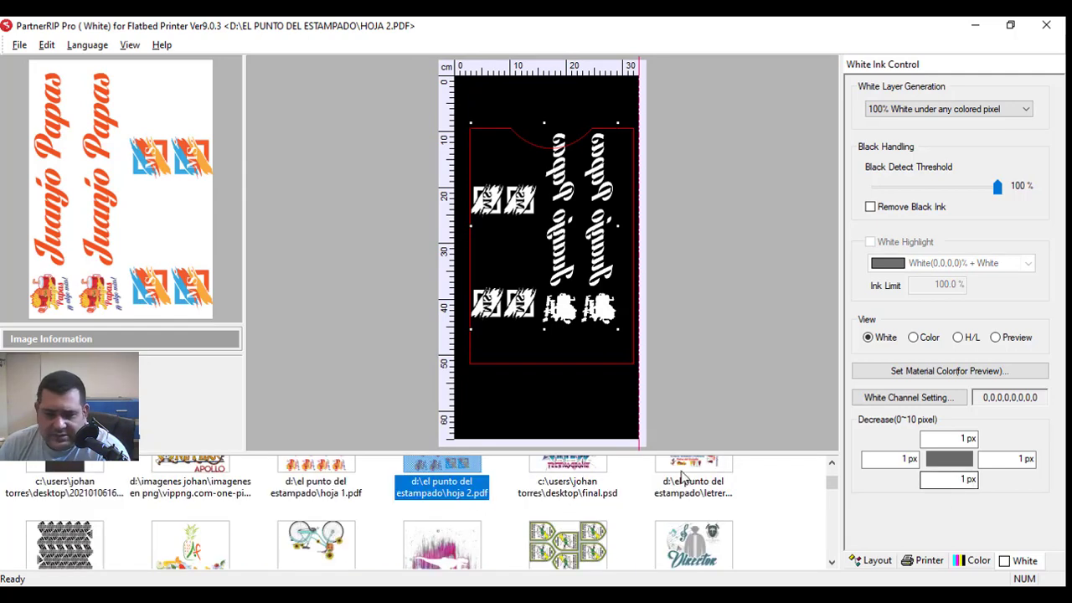
scroll(475, 486, "down", 2)
double_click(323, 515)
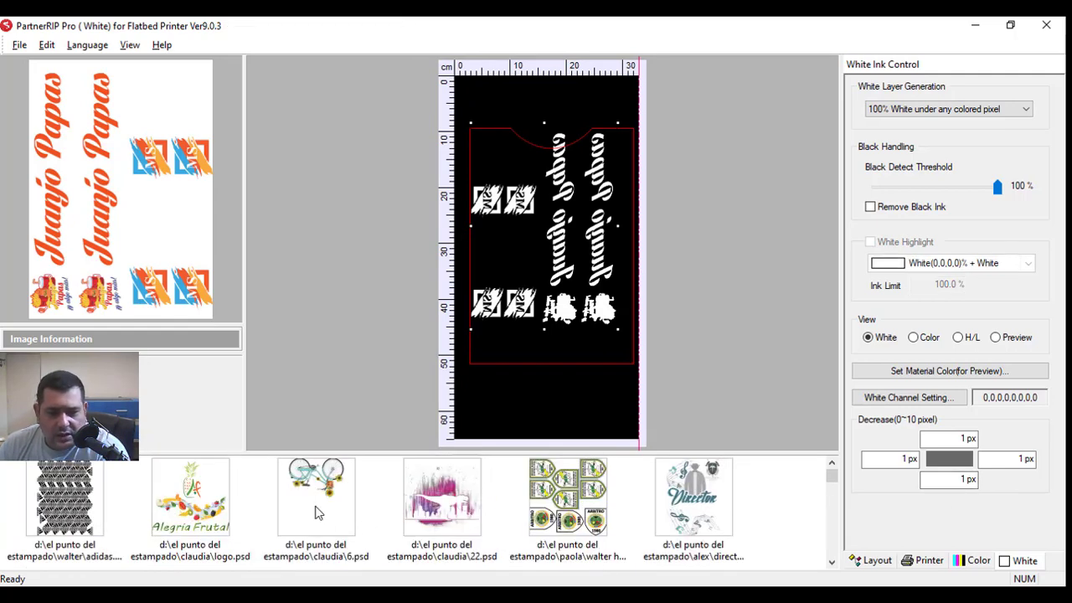
- Look through the artwork thumbnails from the first designs to the last for another example of the white layer
scroll(628, 504, "up", 2)
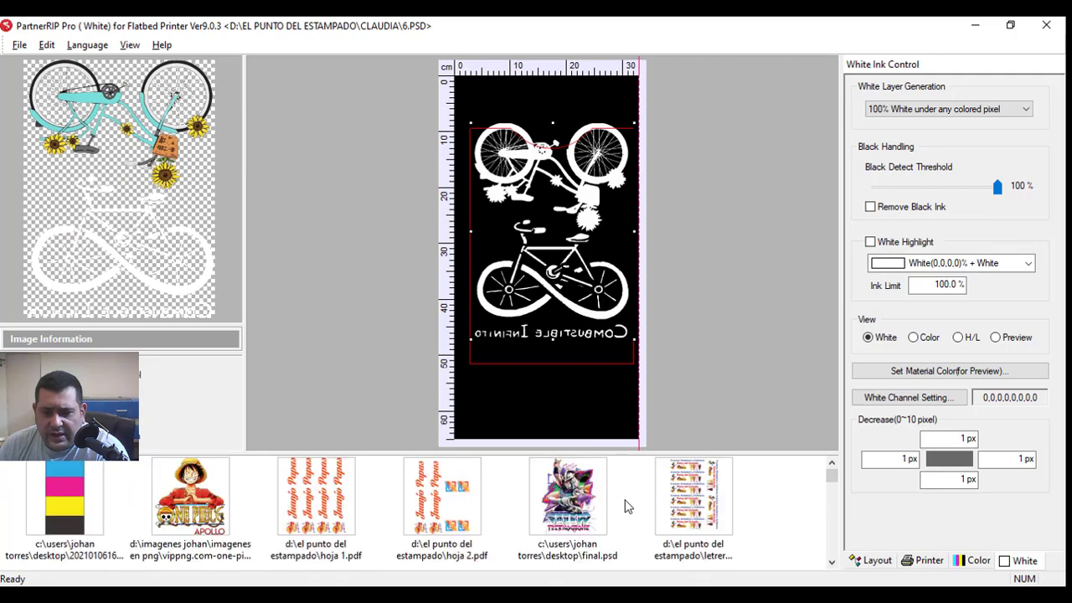
scroll(627, 506, "down", 3)
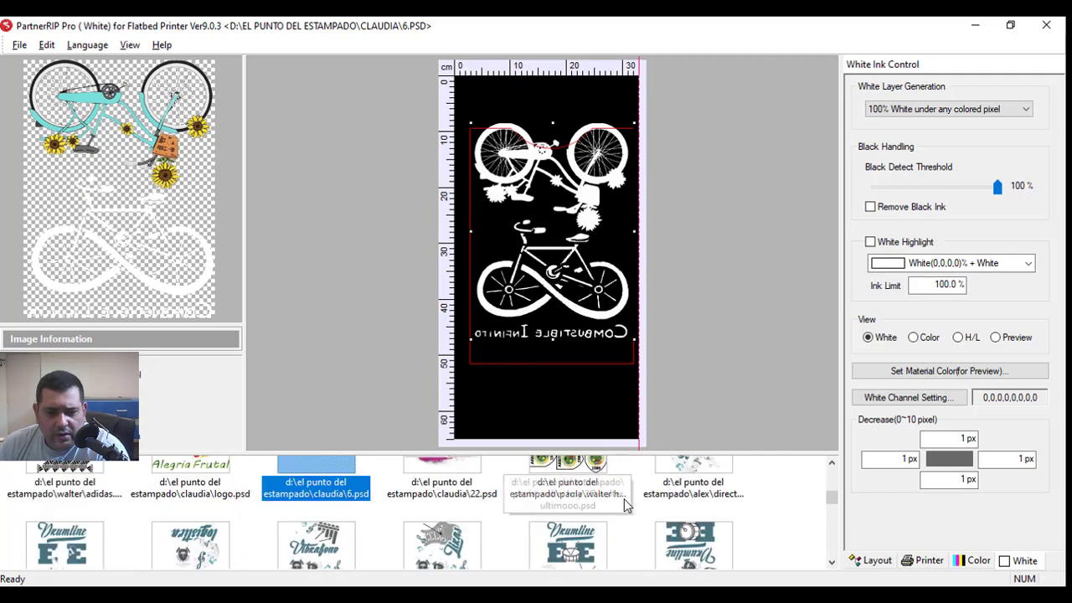
scroll(624, 505, "up", 3)
scroll(626, 505, "down", 2)
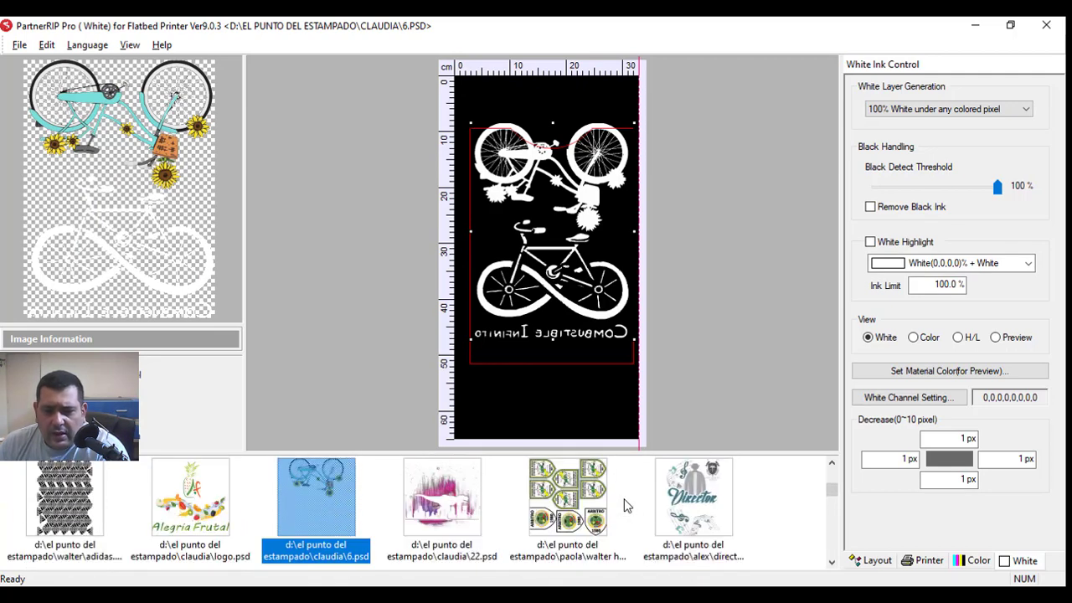
scroll(174, 504, "down", 3)
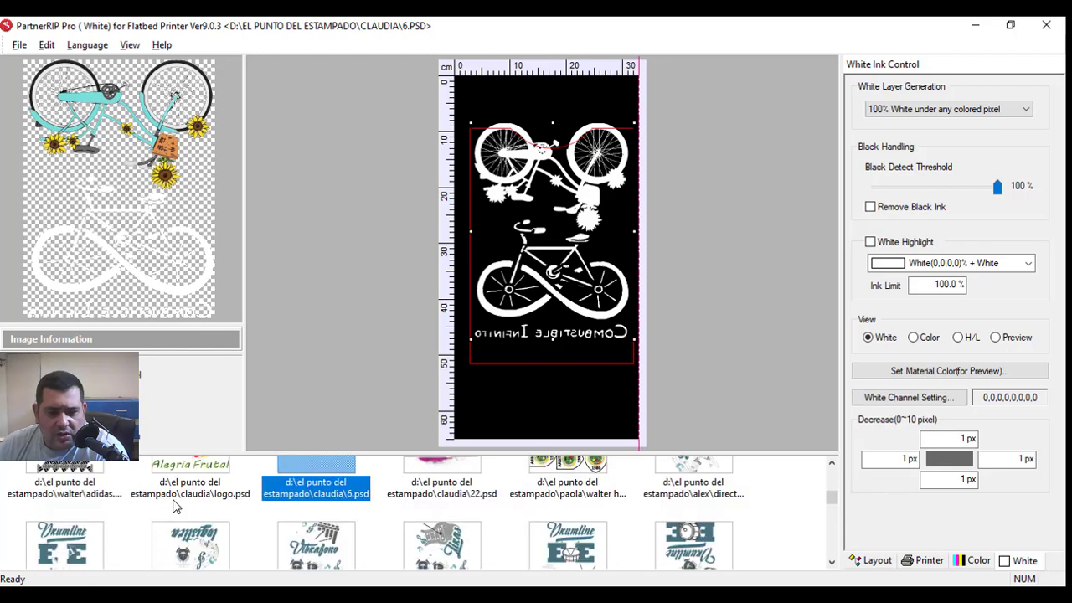
scroll(177, 504, "down", 3)
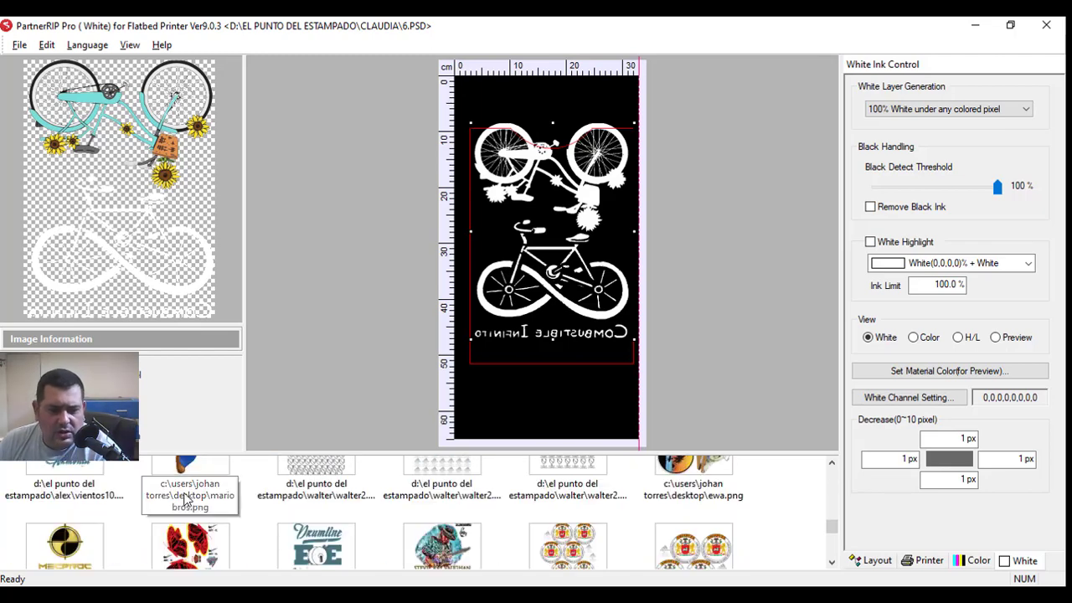
scroll(185, 499, "down", 2)
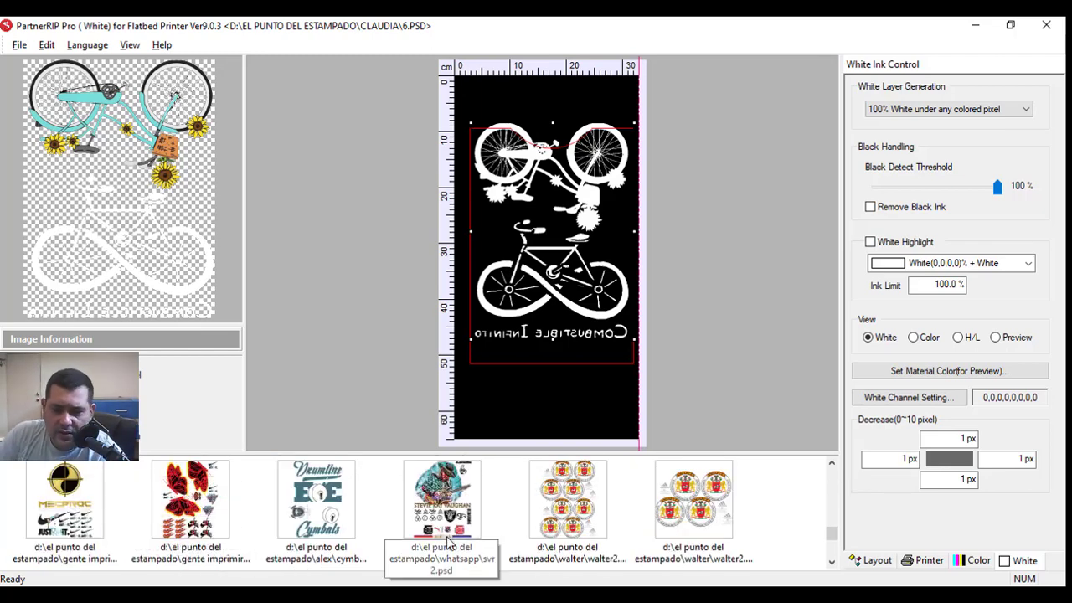
scroll(483, 519, "down", 3)
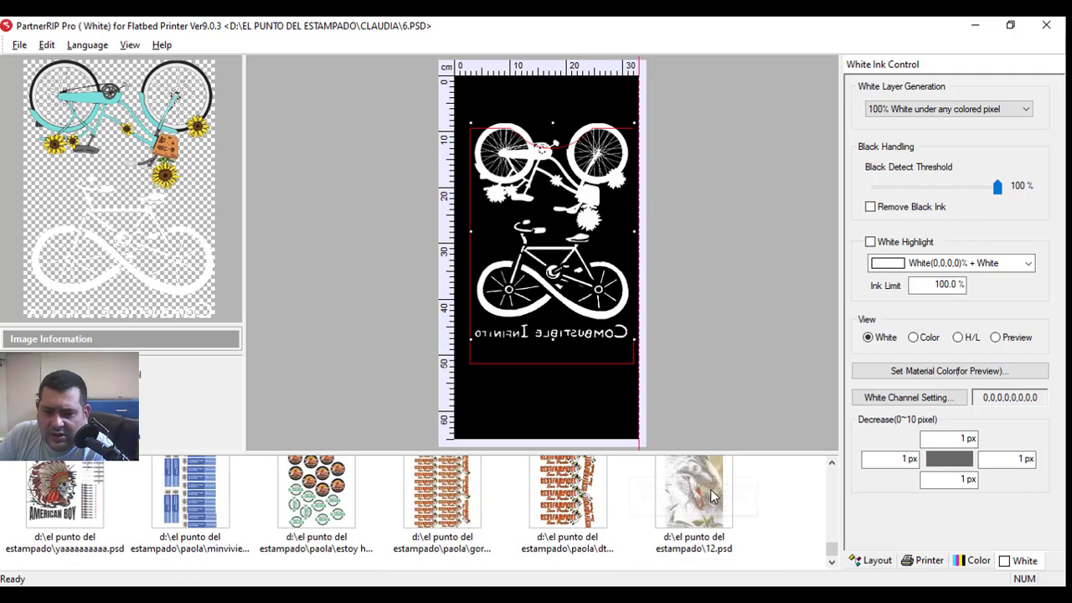
- Review the printer settings and the Print dialog's current settings for the bicycle artwork, and close the dialog without printing
left_click(909, 460)
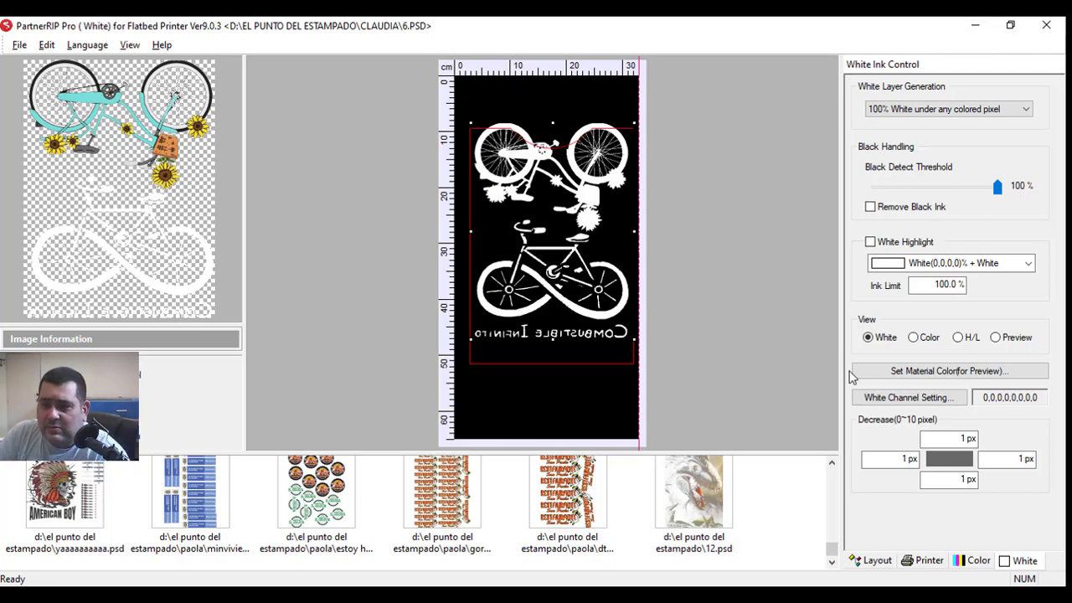
left_click(926, 561)
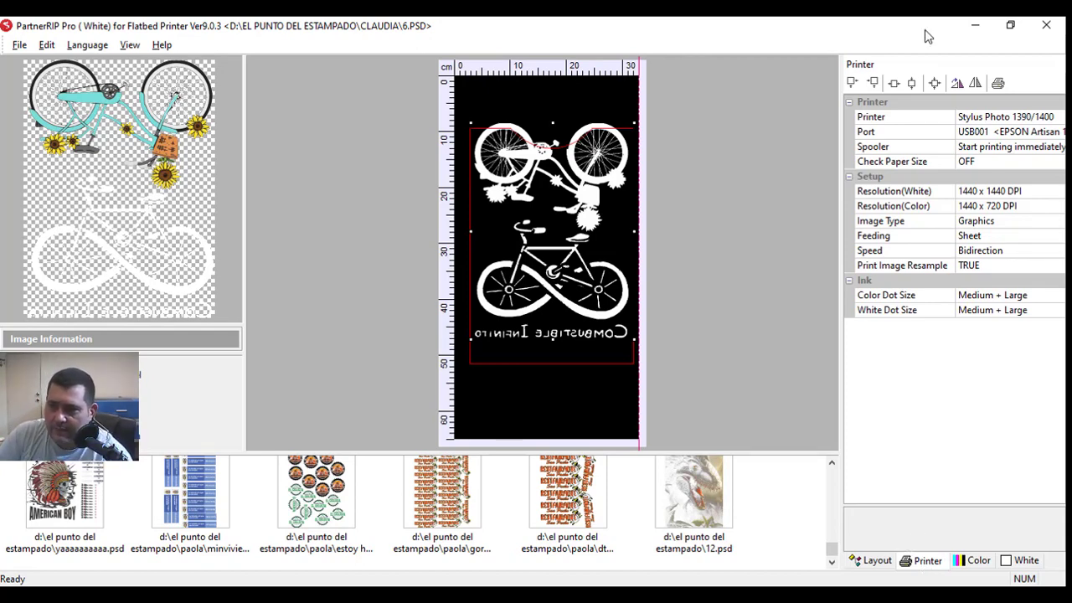
left_click(998, 84)
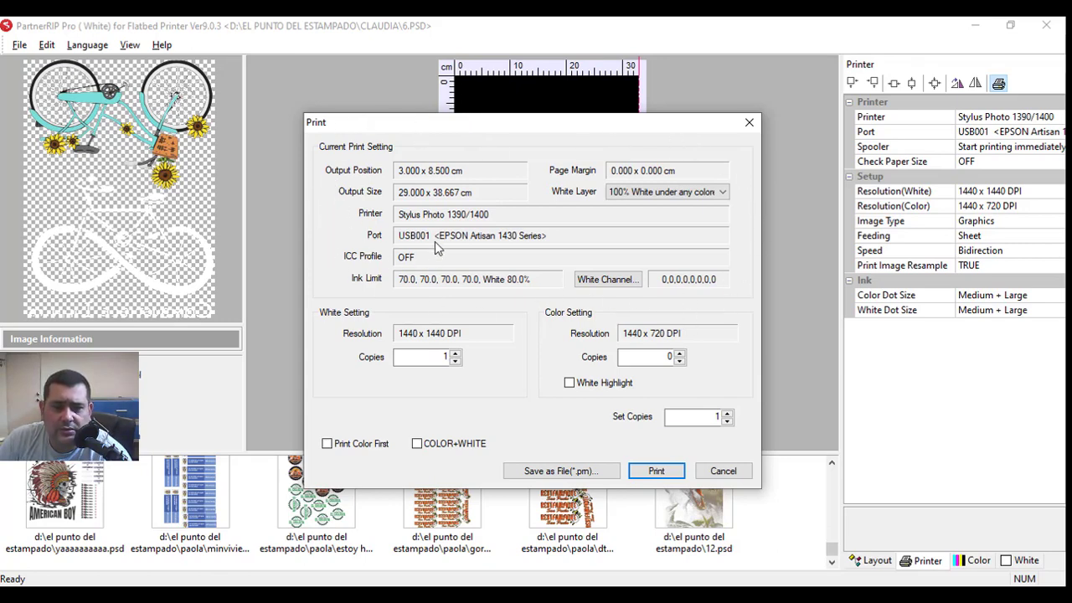
left_click(747, 123)
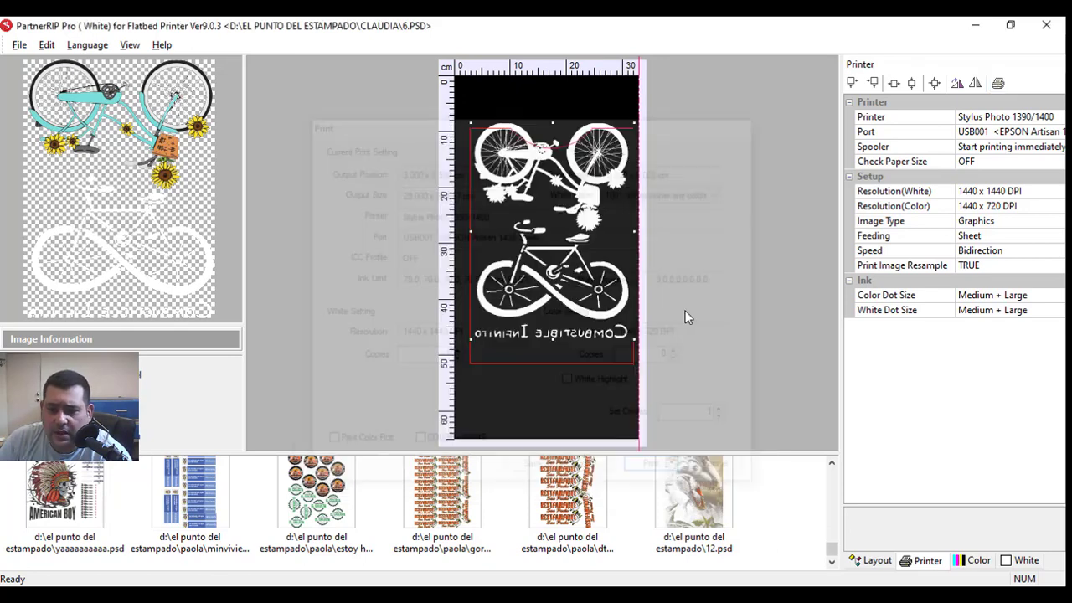
- Load svr 2.psd from the artwork thumbnails and, in its Print dialog, try the gradient white layer before restoring 100% White under any colored pixel
scroll(501, 482, "up", 2)
left_click(459, 494)
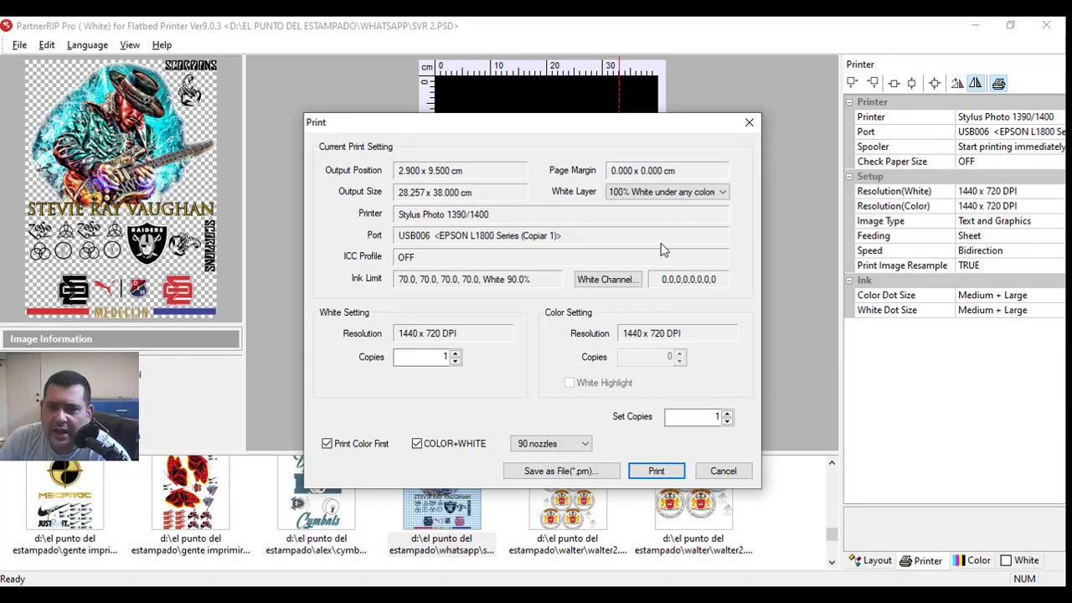
left_click(679, 196)
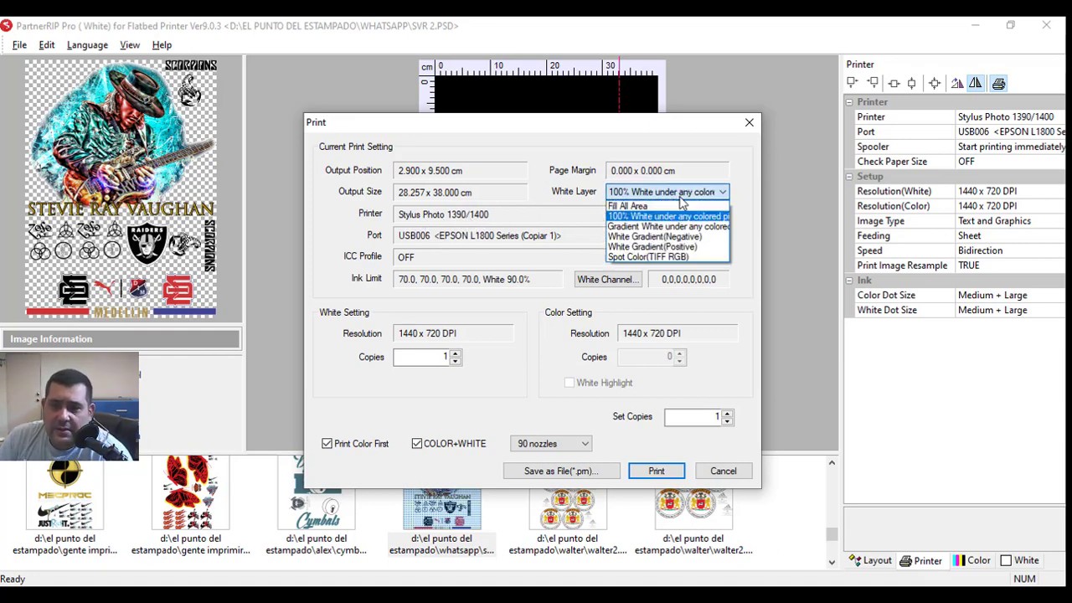
left_click(673, 227)
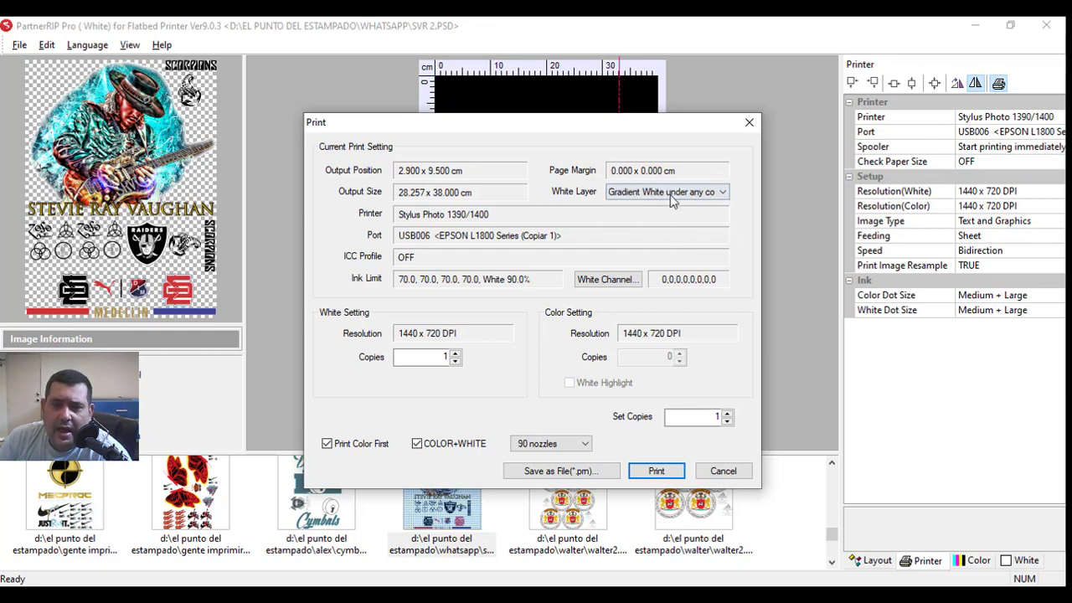
left_click(673, 194)
left_click(661, 214)
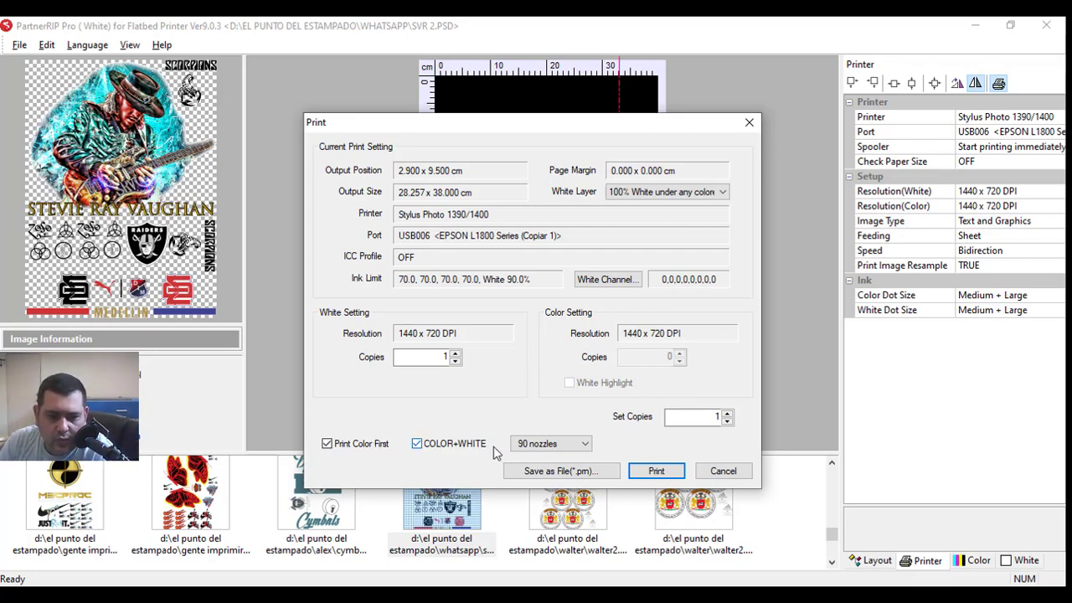
- Check the nozzle-count options in the Print dialog, keep 90 nozzles, and turn off Print Color First and COLOR+WHITE
left_click(556, 445)
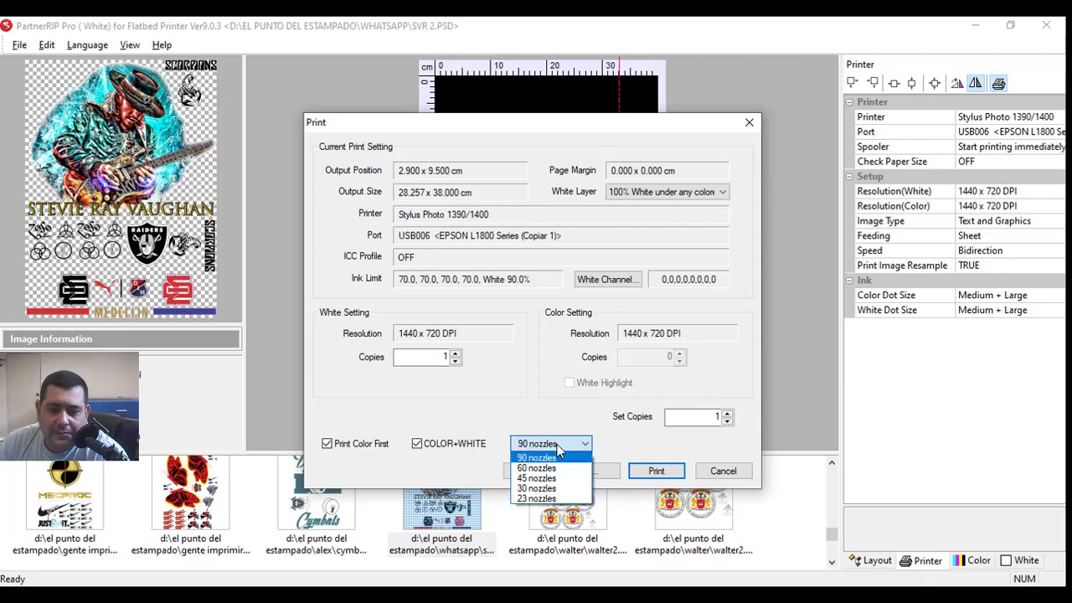
left_click(558, 447)
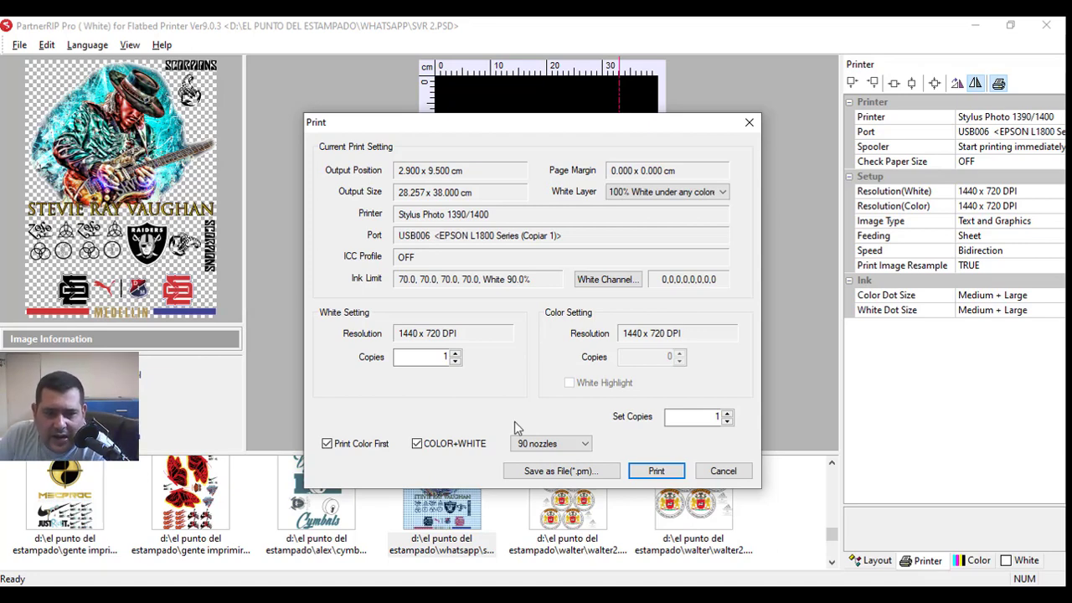
left_click(328, 443)
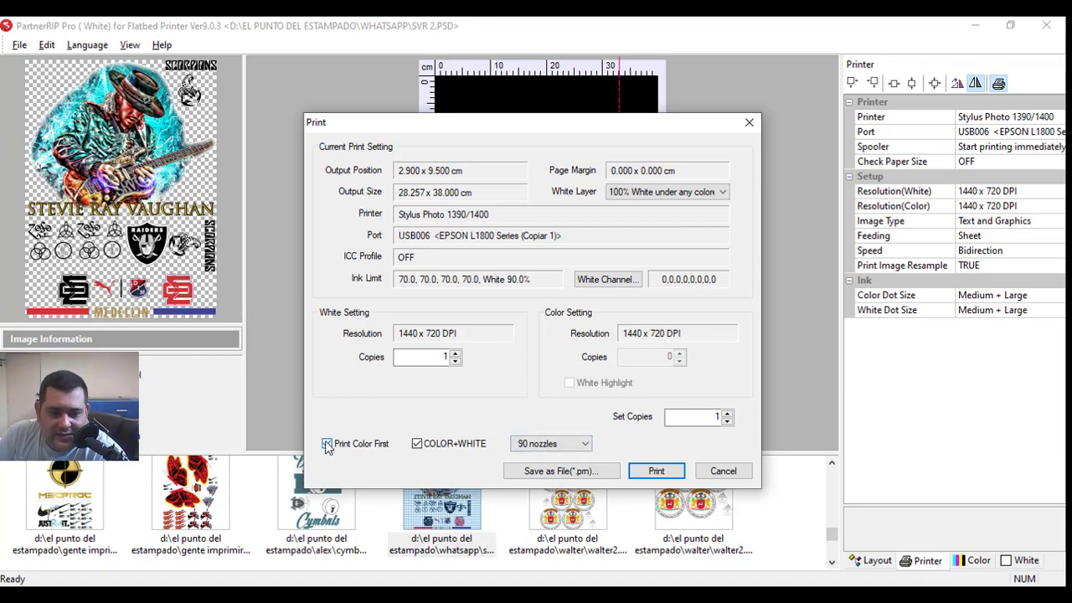
left_click(417, 447)
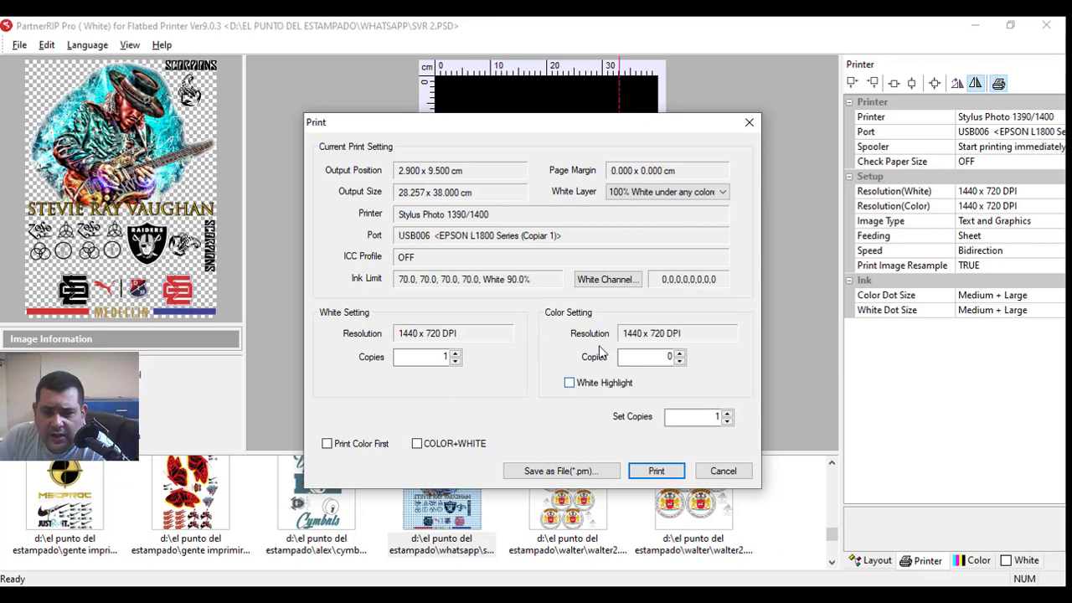
- Try 1 color copy with 0 white copies, then swap to 1 white with 0 color, and close the Print dialog without printing
double_click(667, 358)
left_click(454, 361)
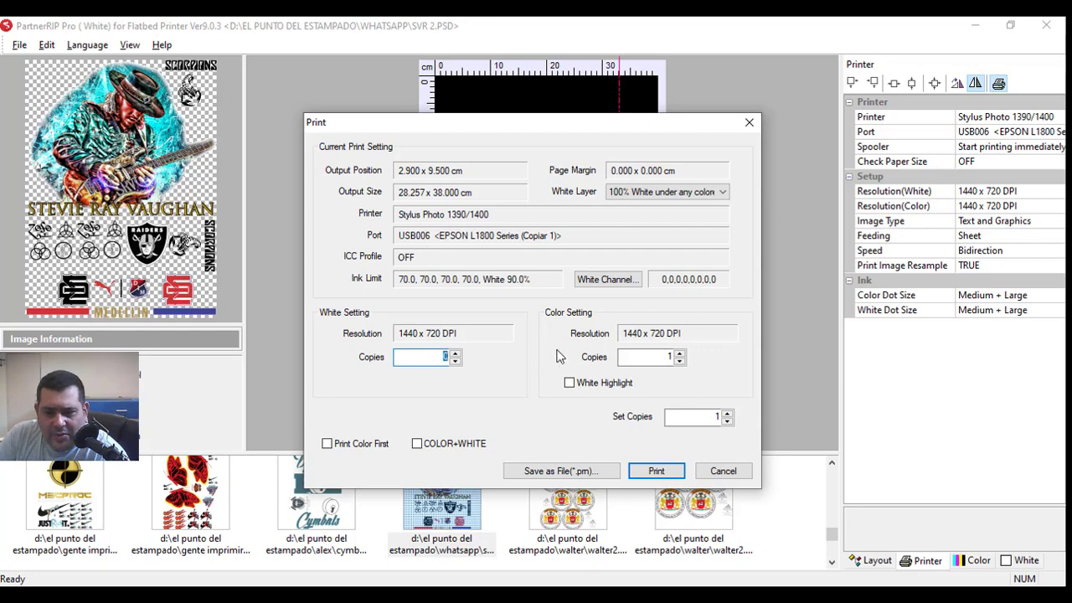
left_click(679, 360)
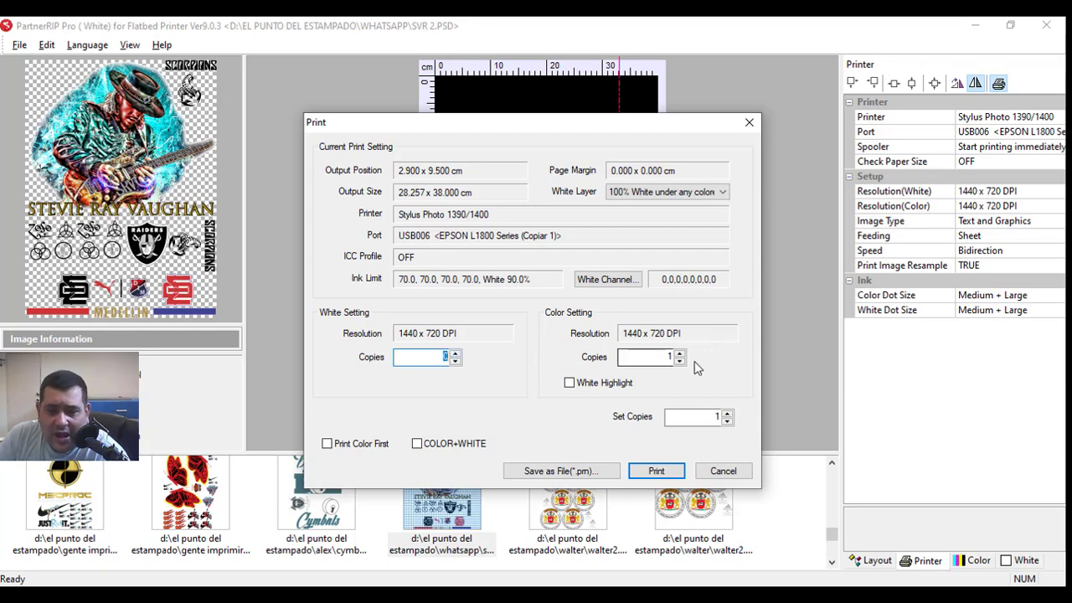
type("0")
left_click(456, 354)
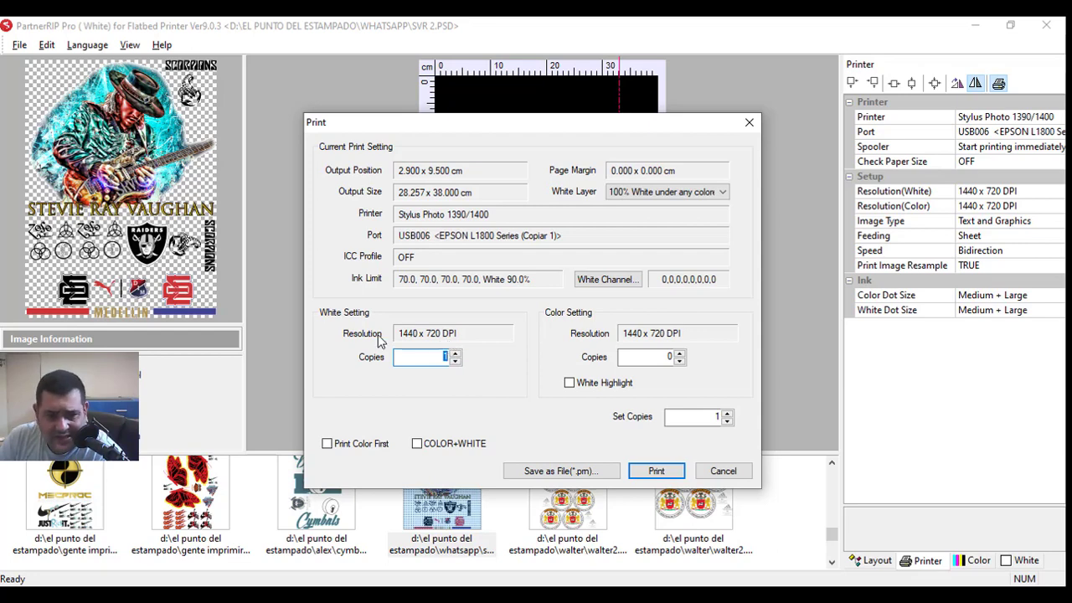
left_click(722, 470)
- Apply the saved 1440 x 1440 print setting to the artwork and check the white and color resolutions in the printer settings
left_click(975, 561)
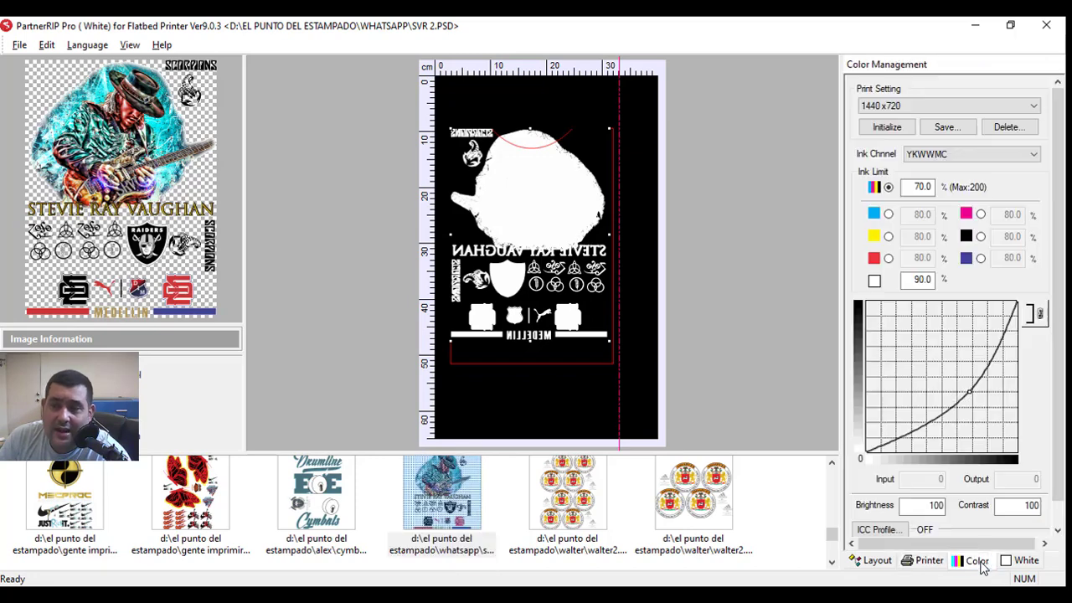
left_click(925, 108)
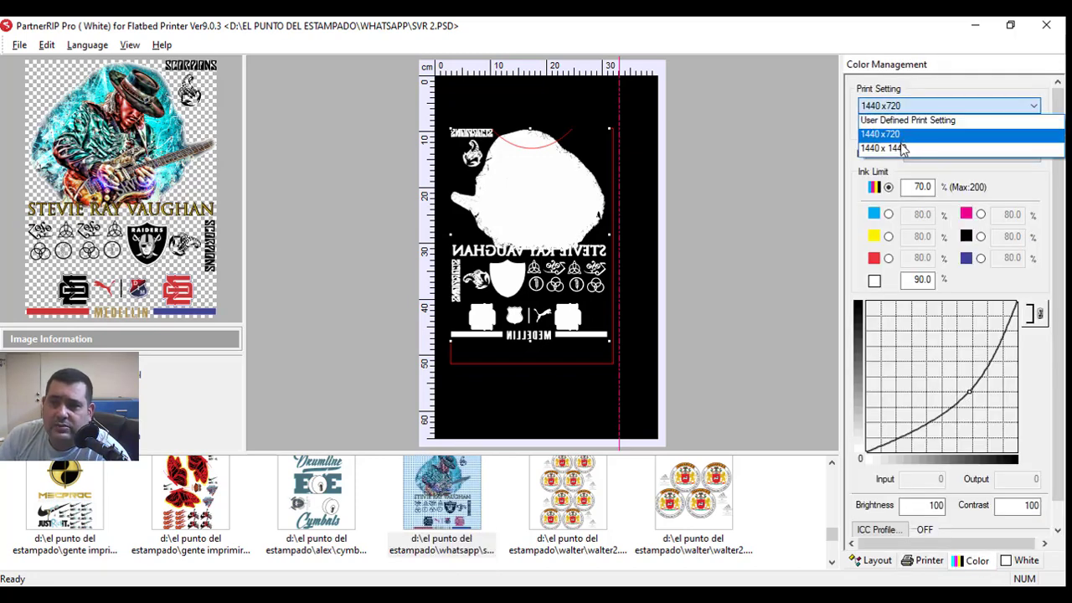
left_click(906, 148)
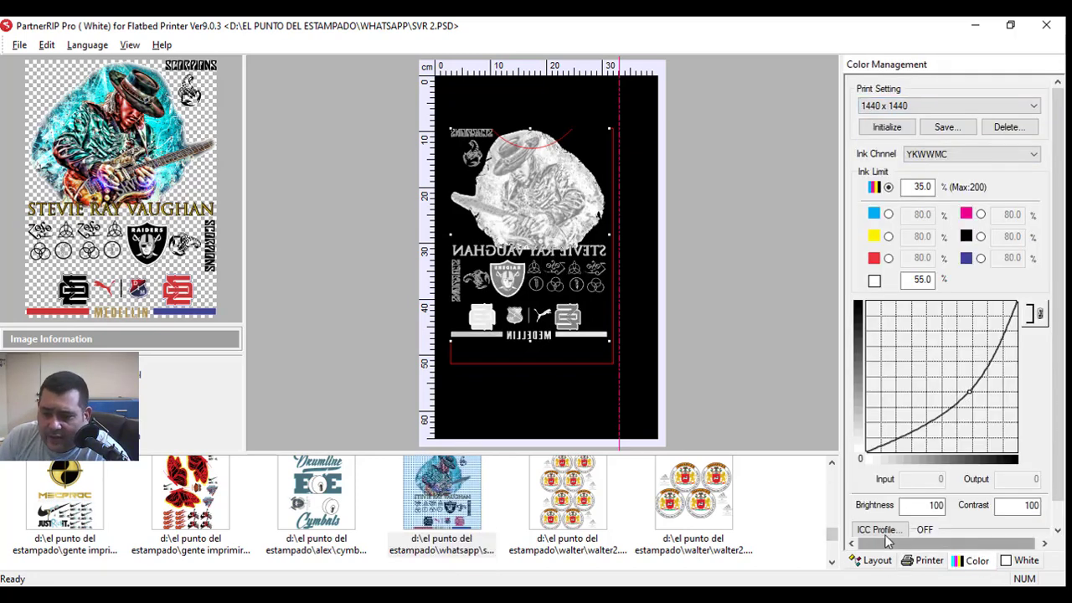
left_click(928, 560)
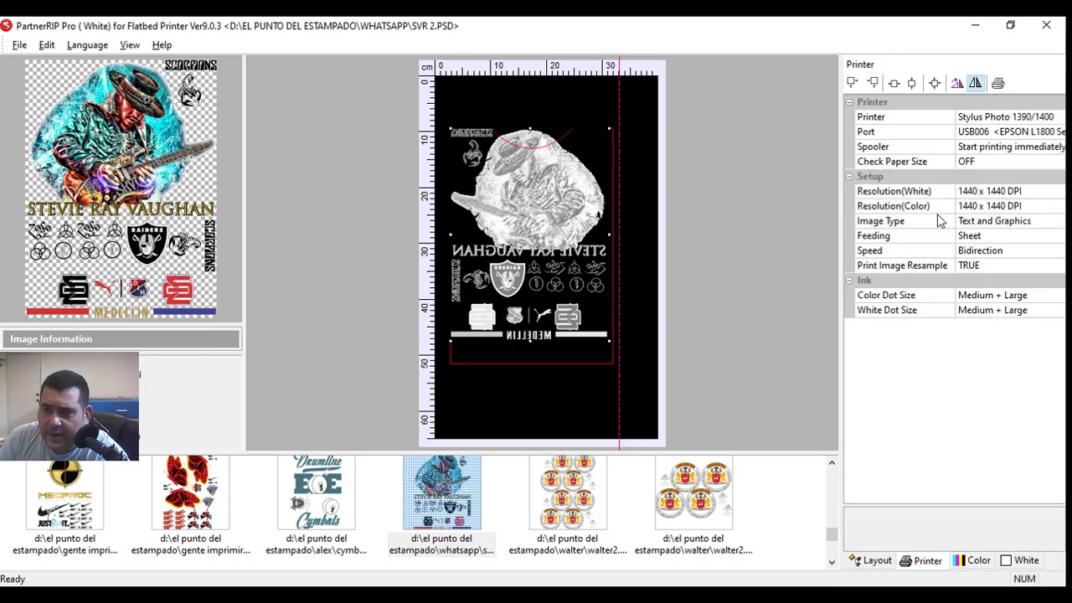
- Review the Print dialog for the 1440 x 1440 setting with COLOR+WHITE turned off, and close it without printing
left_click(998, 83)
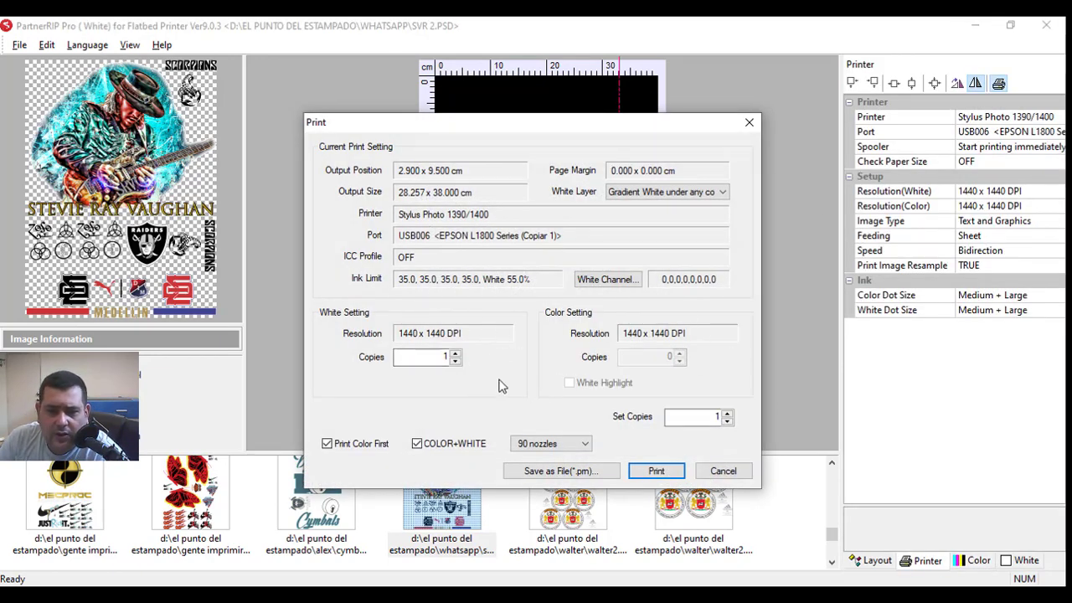
left_click(418, 444)
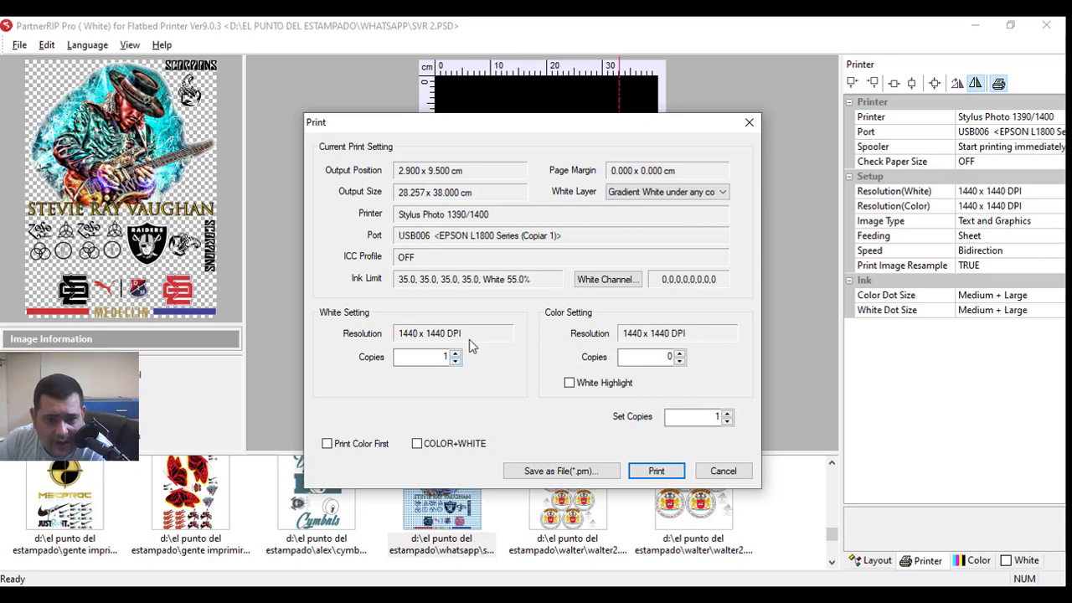
left_click(719, 471)
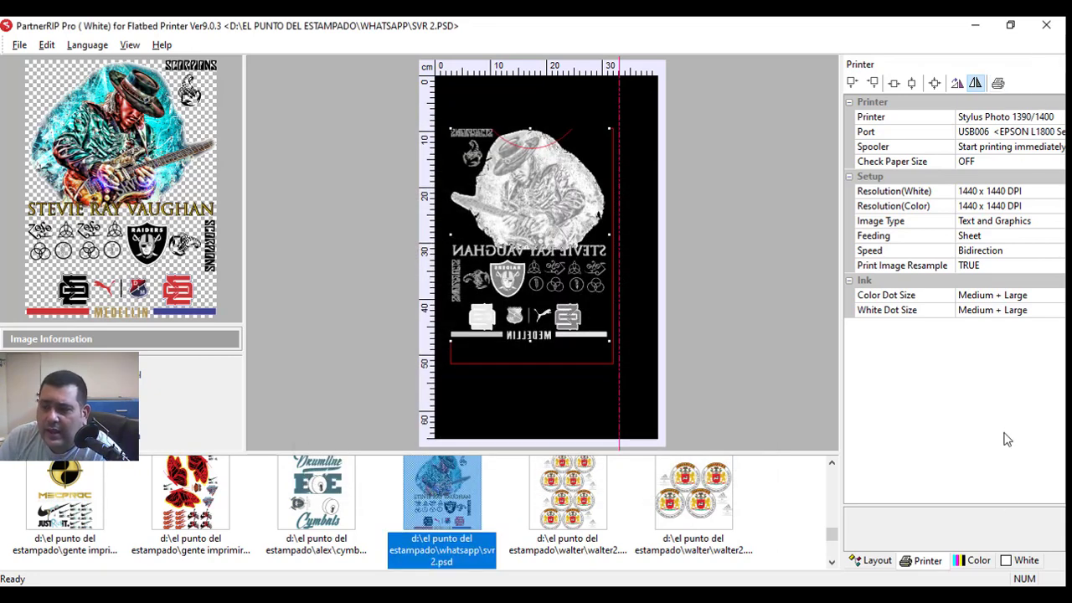
- Apply the saved 1440 x 720 print setting to the artwork and check the resolutions in the printer settings
left_click(1019, 560)
left_click(978, 560)
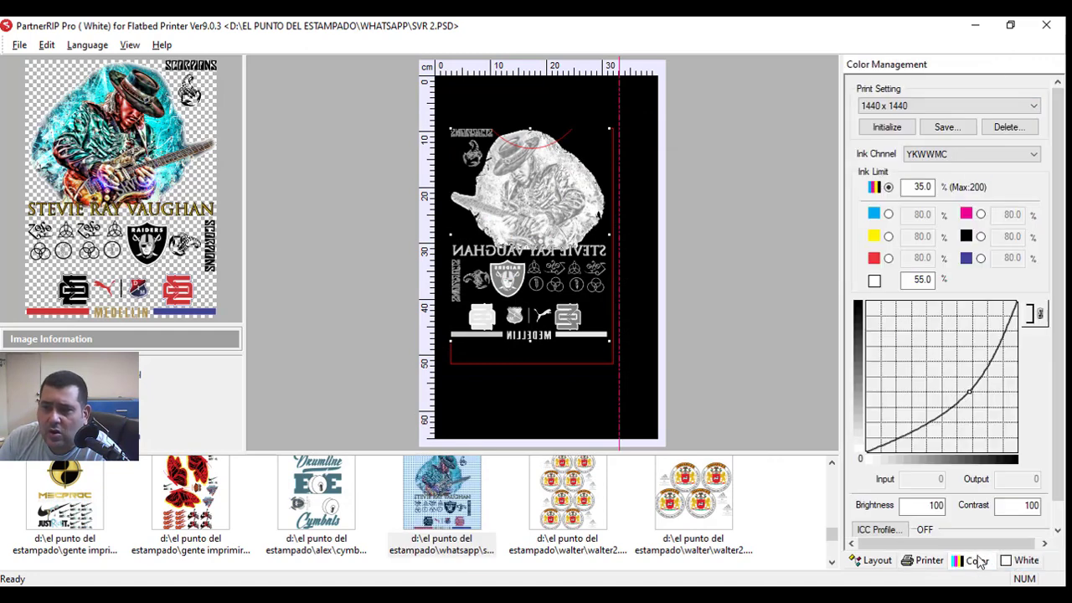
left_click(942, 106)
left_click(898, 134)
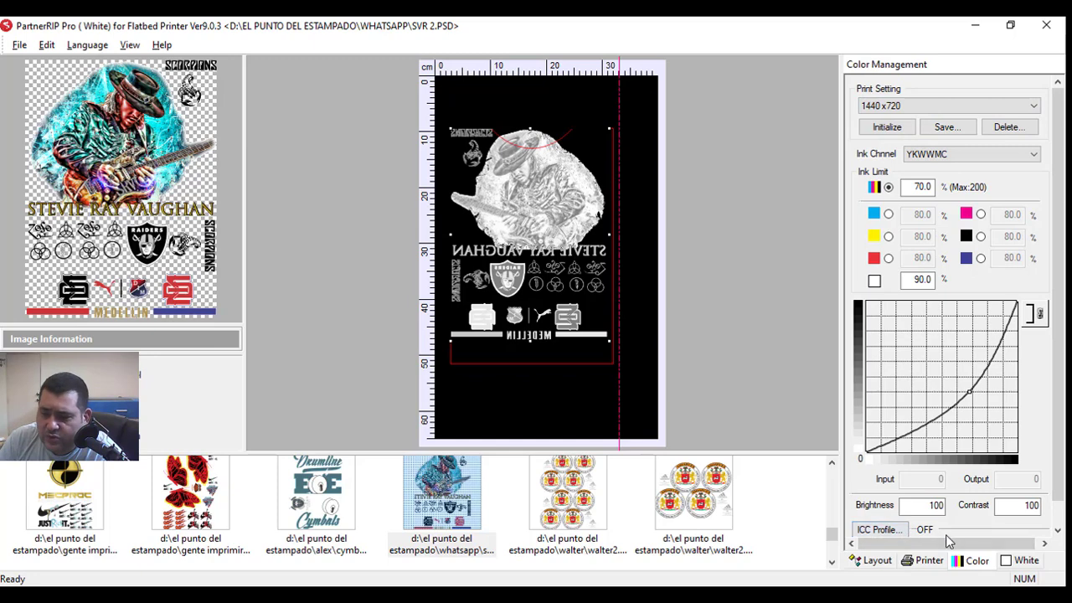
left_click(926, 560)
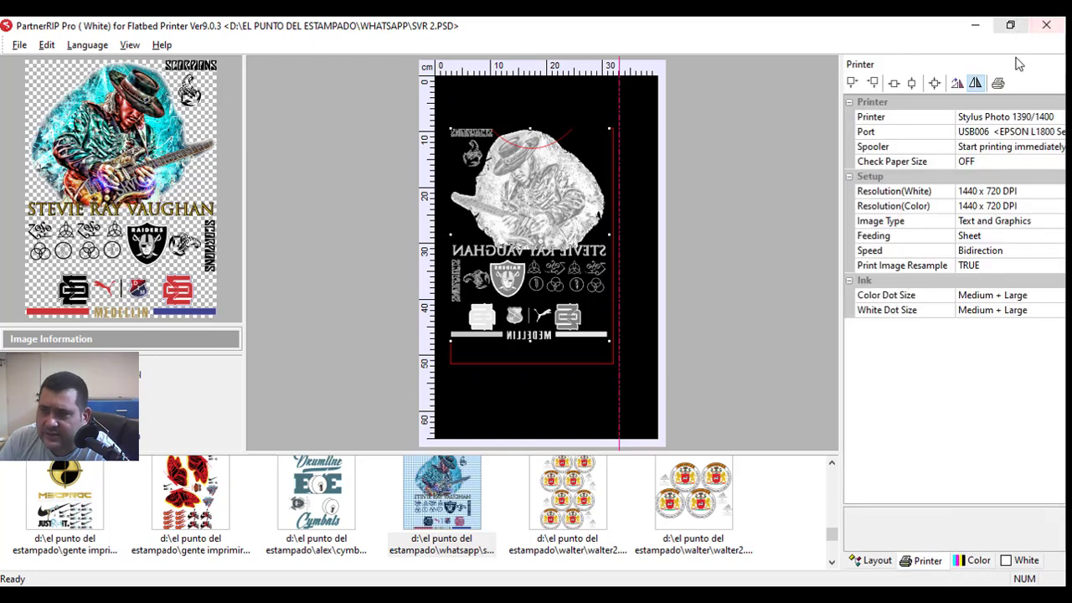
- Print svr 2.psd with Print Color First, COLOR+WHITE and 90 nozzles enabled, and close the printer queue window
left_click(998, 83)
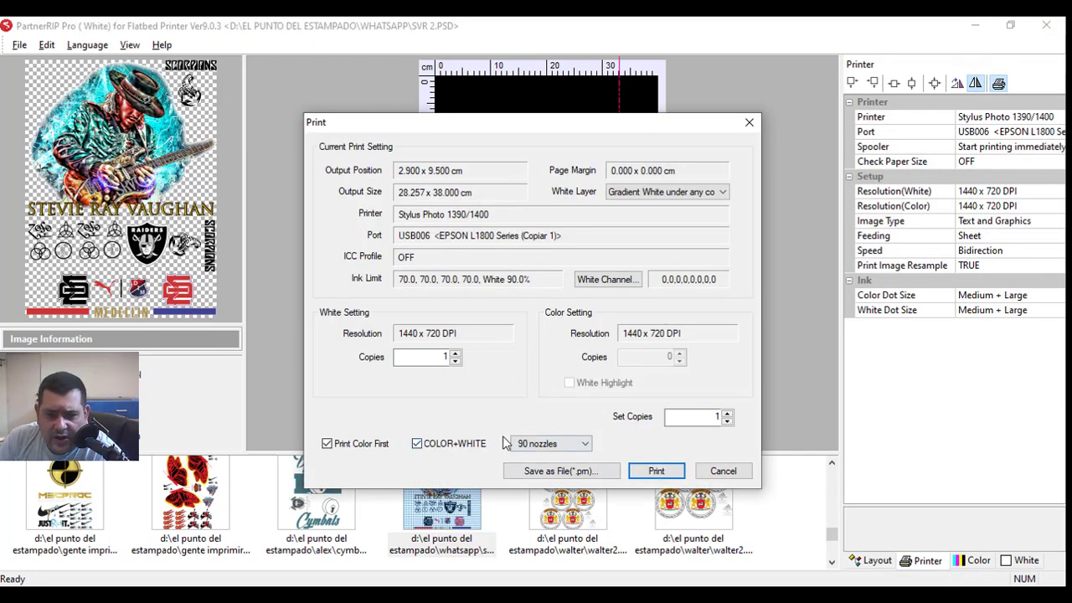
left_click(662, 473)
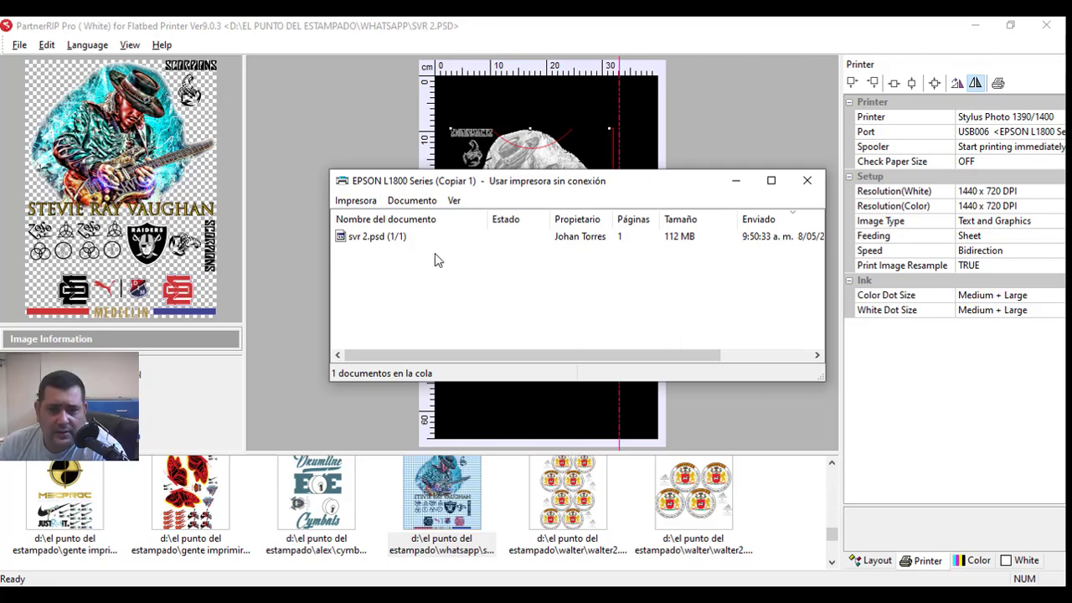
left_click(807, 180)
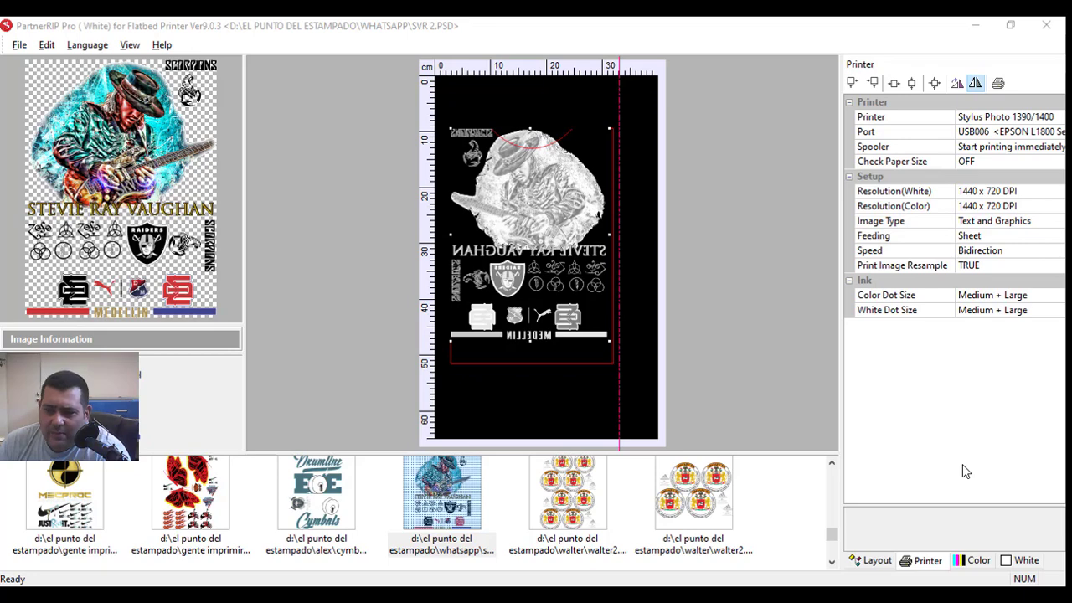
- Review the layout, color management and white ink settings of svr 2.psd
left_click(865, 562)
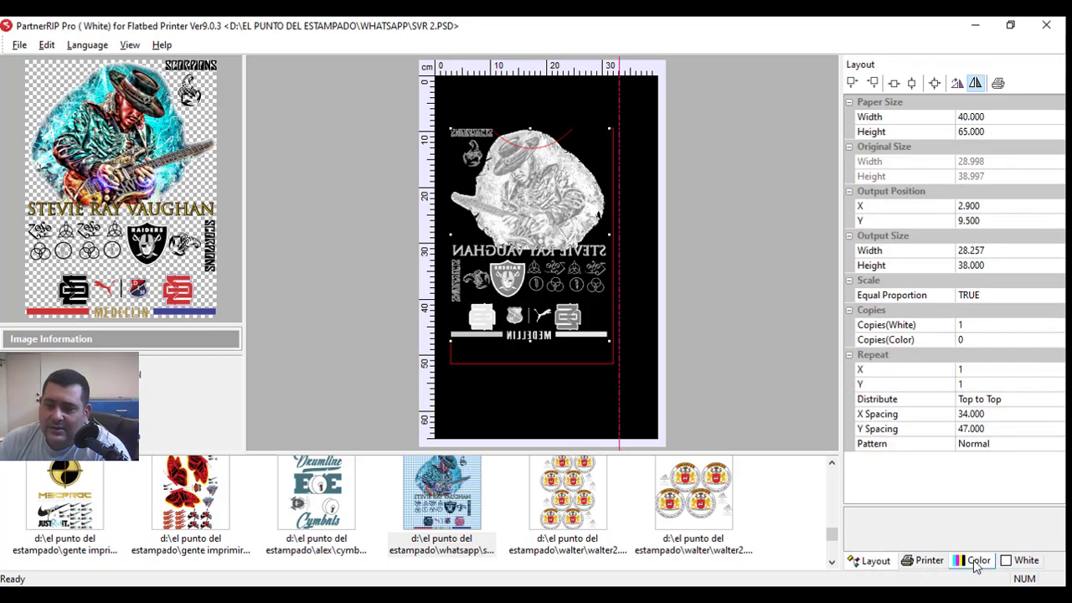
left_click(976, 560)
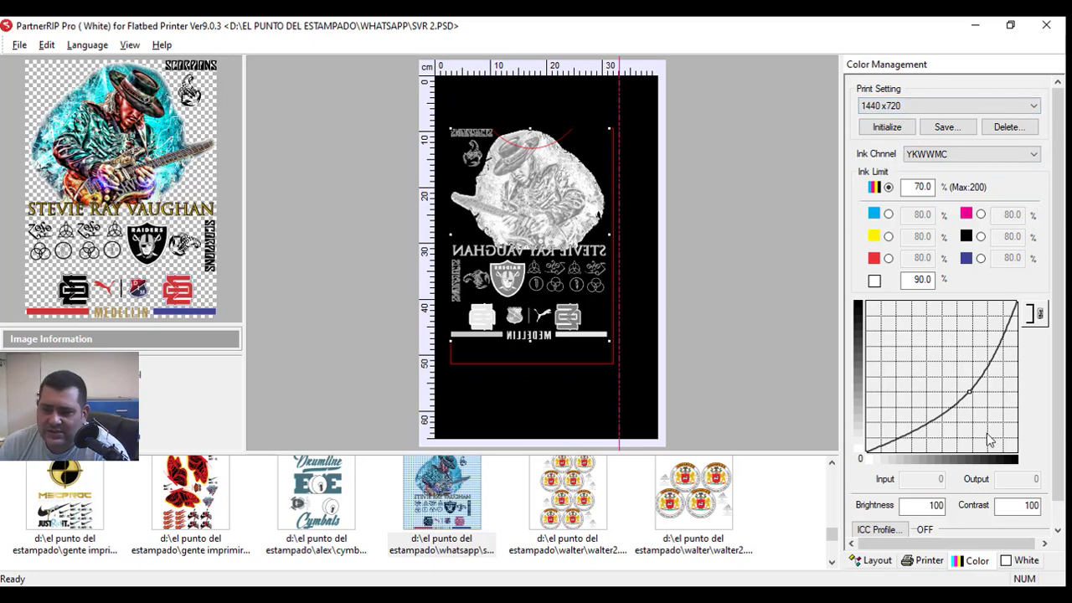
left_click(1018, 563)
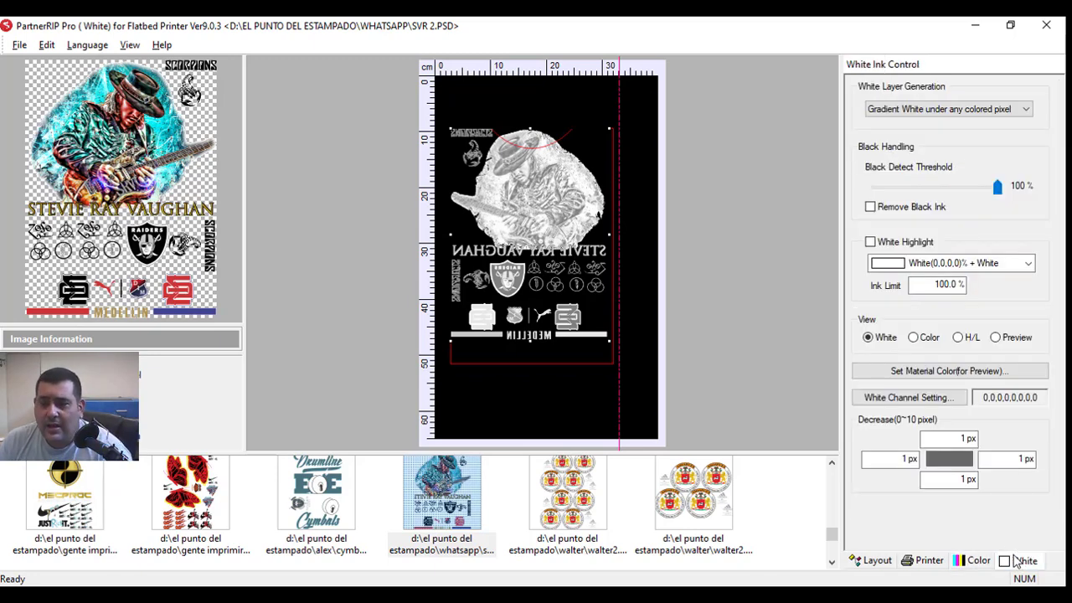